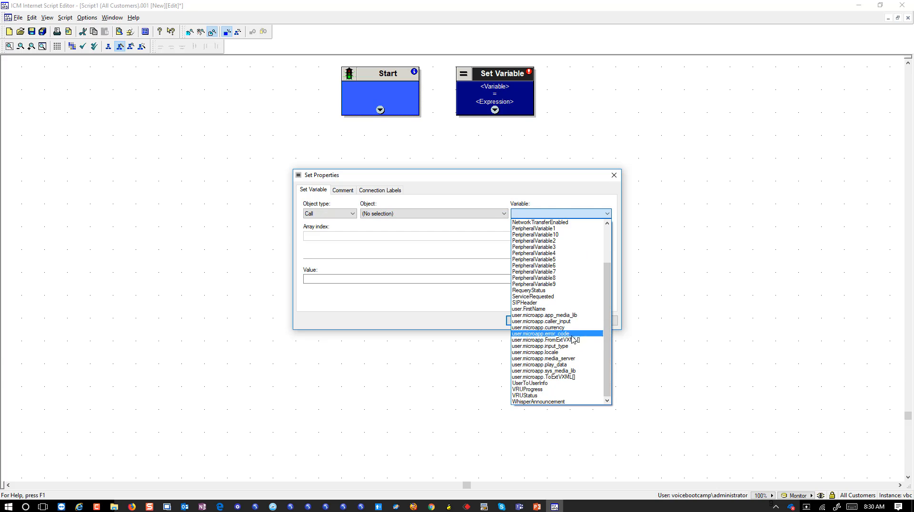
{"action": "left_click", "coordinate": [578, 359]}
{"action": "left_click", "coordinate": [343, 277]}
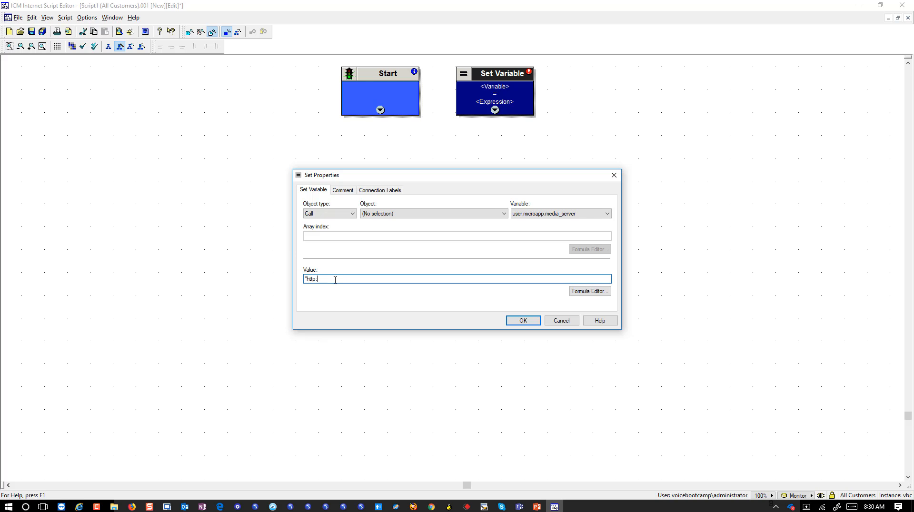
{"action": "type", "text": "2.100.64.52"}
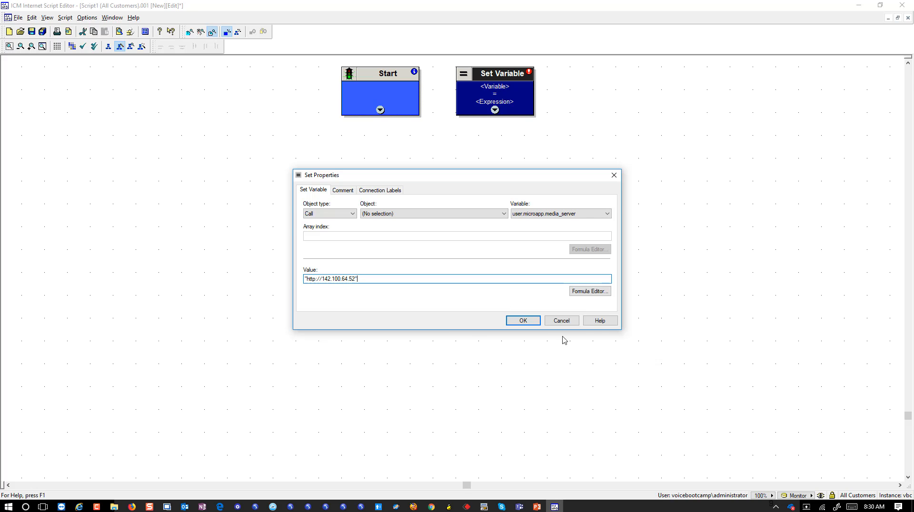
{"action": "left_click", "coordinate": [535, 322]}
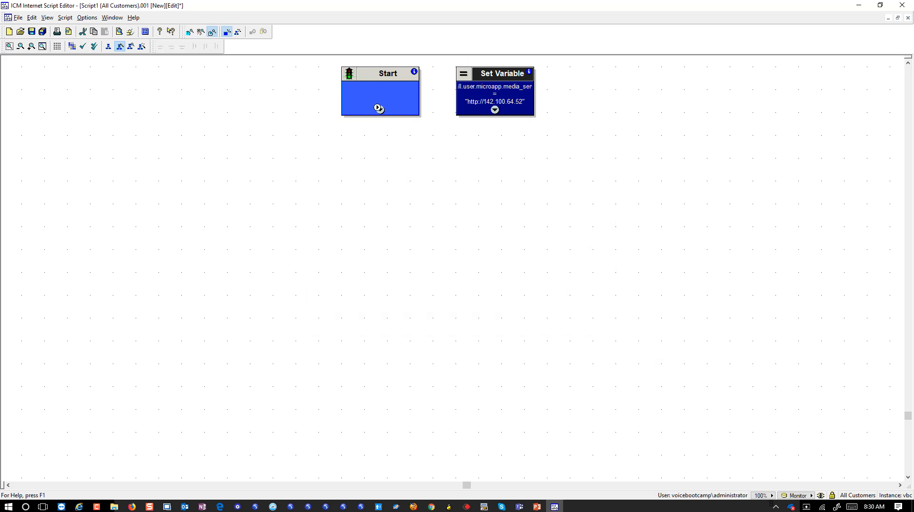
{"action": "left_click_drag", "start_coordinate": [379, 109], "coordinate": [460, 107]}
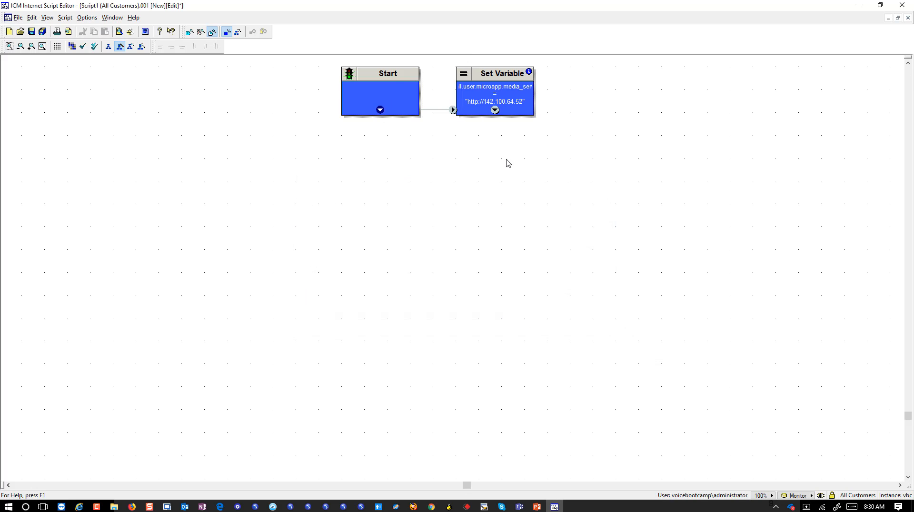
Step: Duplicate the media server Set Variable node and place the copy just right of the original
{"action": "right_click", "coordinate": [516, 114]}
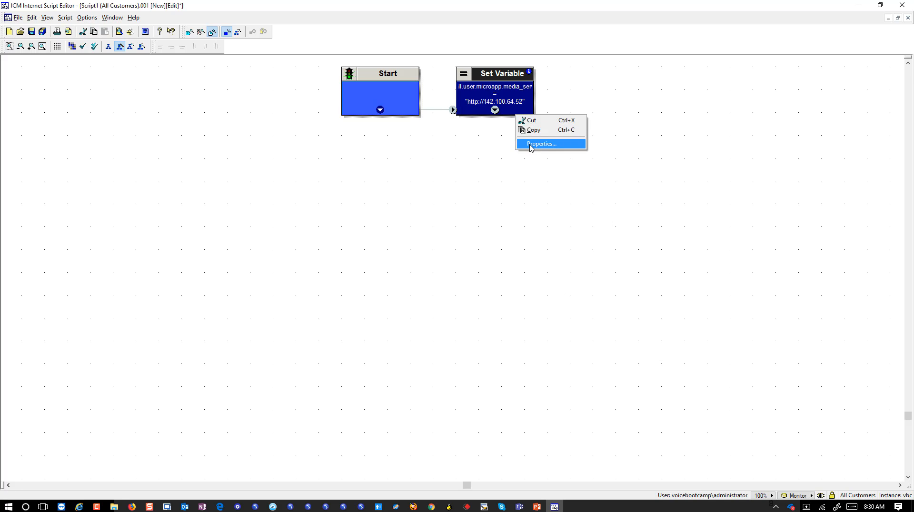
{"action": "left_click", "coordinate": [514, 100]}
{"action": "key", "text": "ctrl+v"}
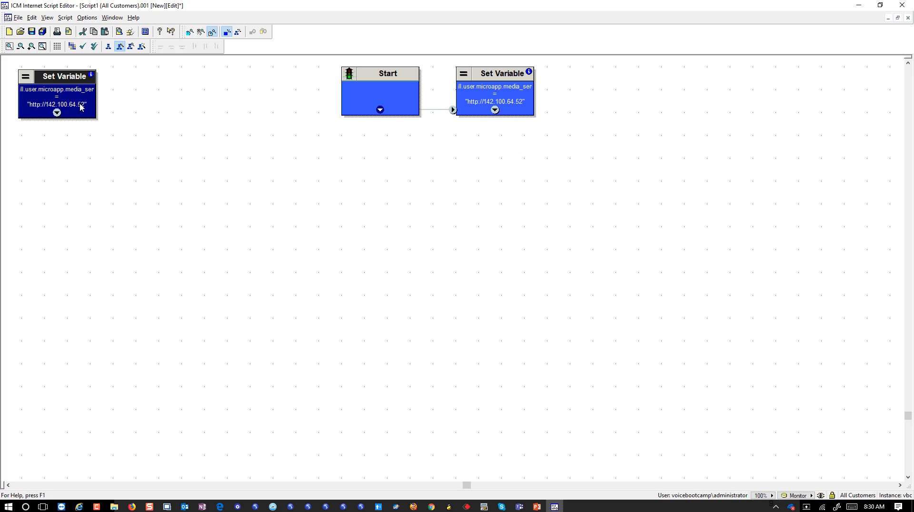
{"action": "left_click", "coordinate": [618, 106]}
Step: Set the copied node to user.microapp.locale with value "en-us", and connect the media server node to it
{"action": "right_click", "coordinate": [616, 113]}
{"action": "left_click", "coordinate": [653, 140]}
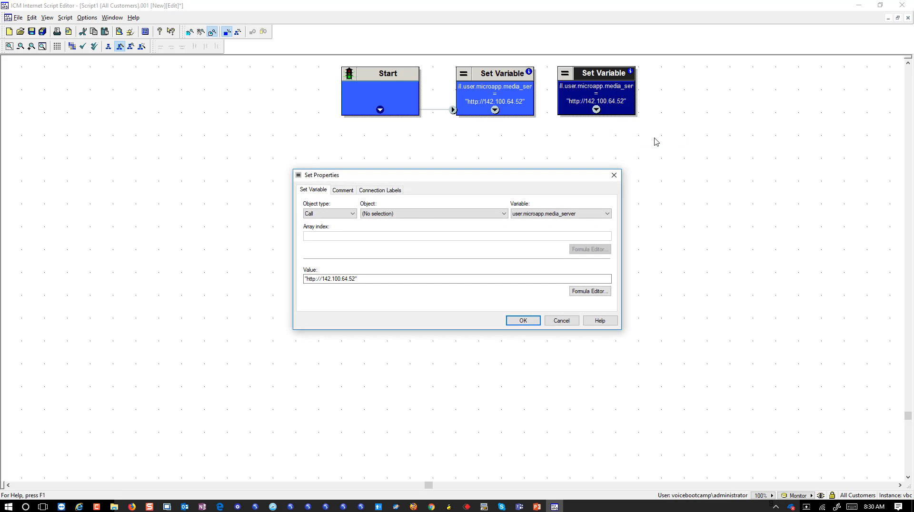
{"action": "left_click", "coordinate": [585, 213]}
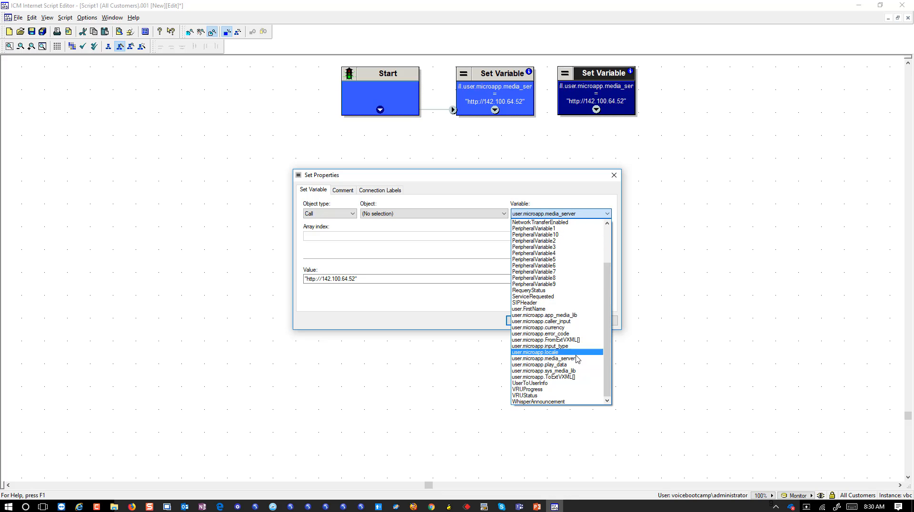
{"action": "left_click", "coordinate": [563, 355]}
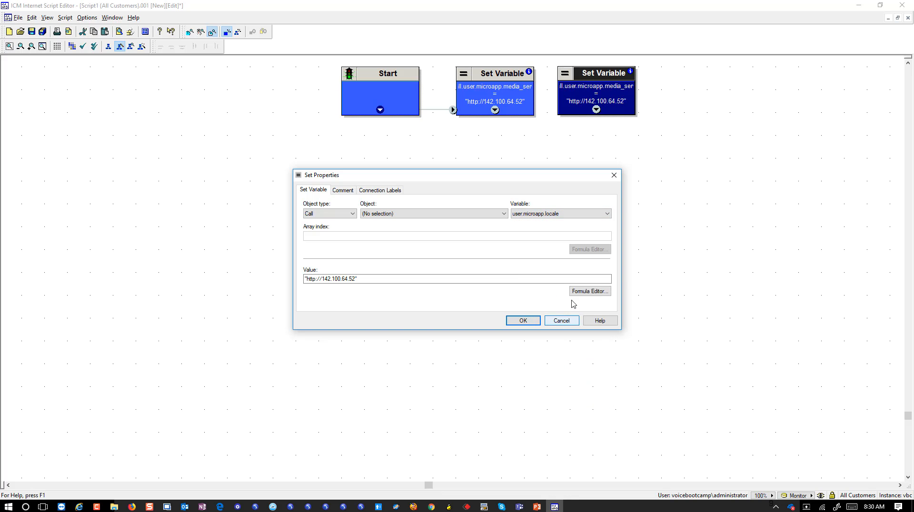
{"action": "left_click_drag", "start_coordinate": [371, 280], "coordinate": [292, 269]}
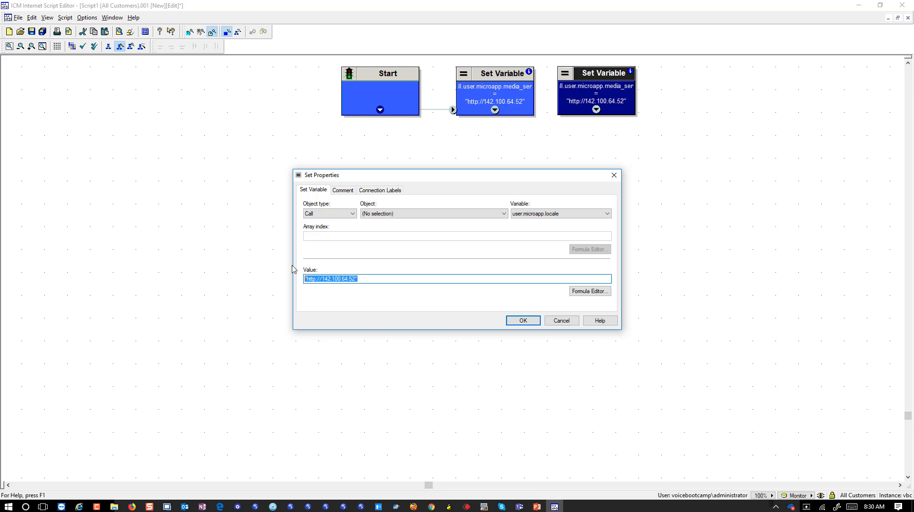
{"action": "type", "text": "\"en-us"}
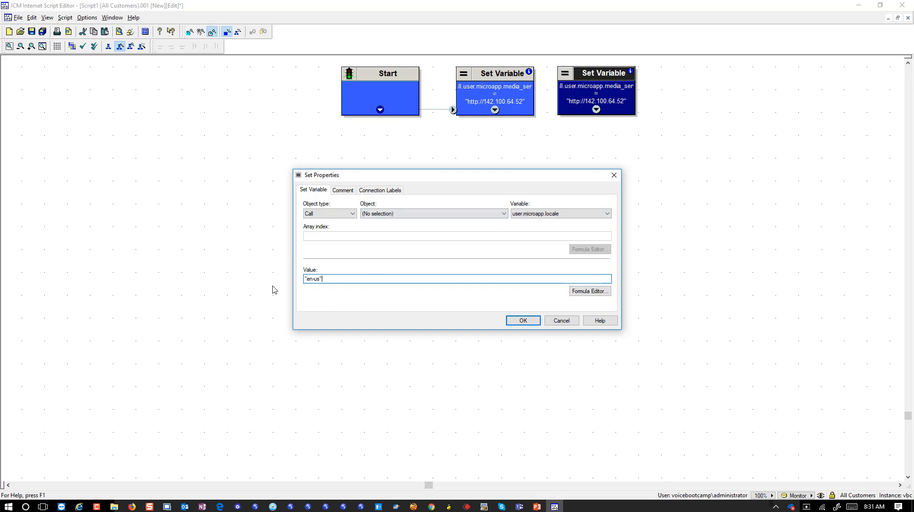
{"action": "left_click", "coordinate": [519, 321]}
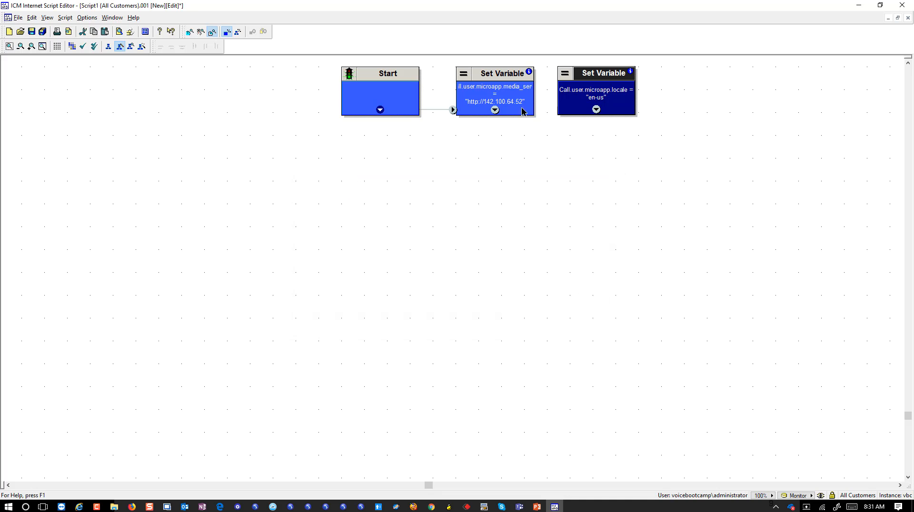
{"action": "left_click_drag", "start_coordinate": [495, 110], "coordinate": [567, 110]}
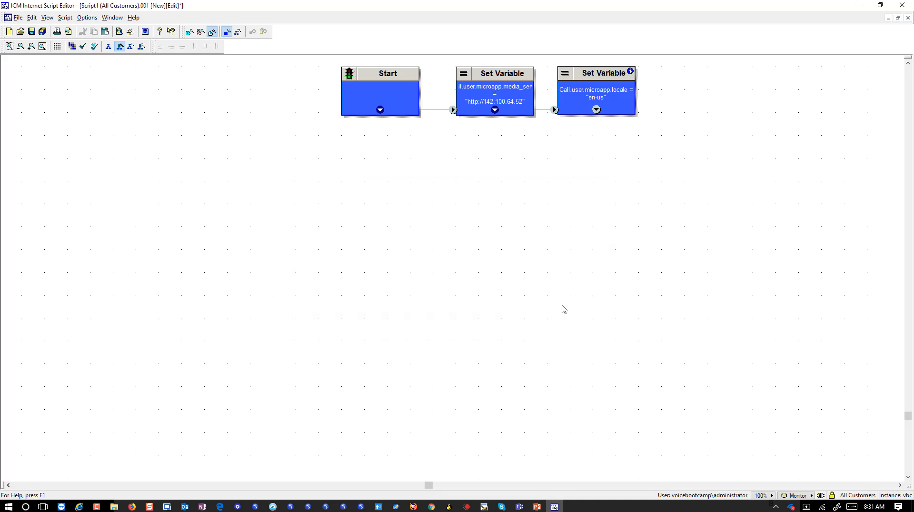
Step: Duplicate the locale Set Variable node and place the copy to its right in the same row
{"action": "left_click", "coordinate": [587, 114]}
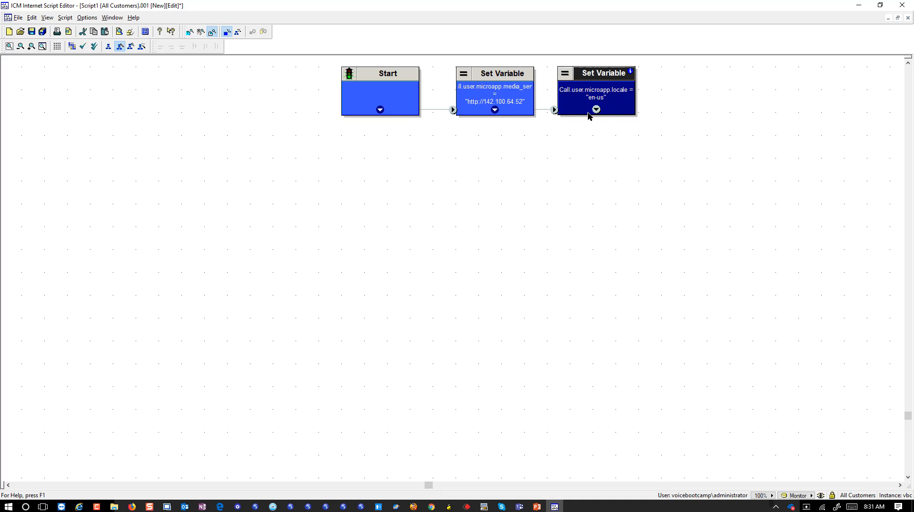
{"action": "key", "text": "ctrl+c"}
{"action": "key", "text": "ctrl+v"}
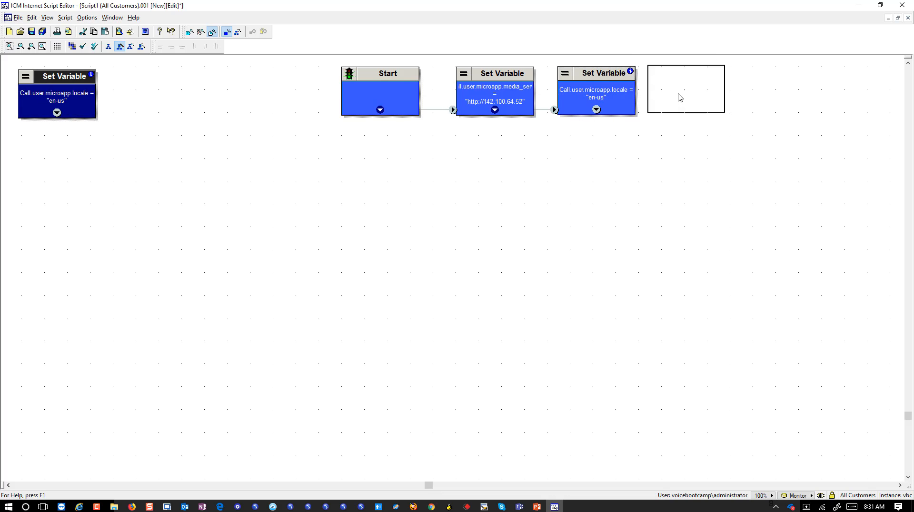
{"action": "left_click", "coordinate": [689, 98]}
Step: Set the new copy to user.microapp.app_media_lib with value "app", and connect the locale node to it
{"action": "right_click", "coordinate": [689, 98]}
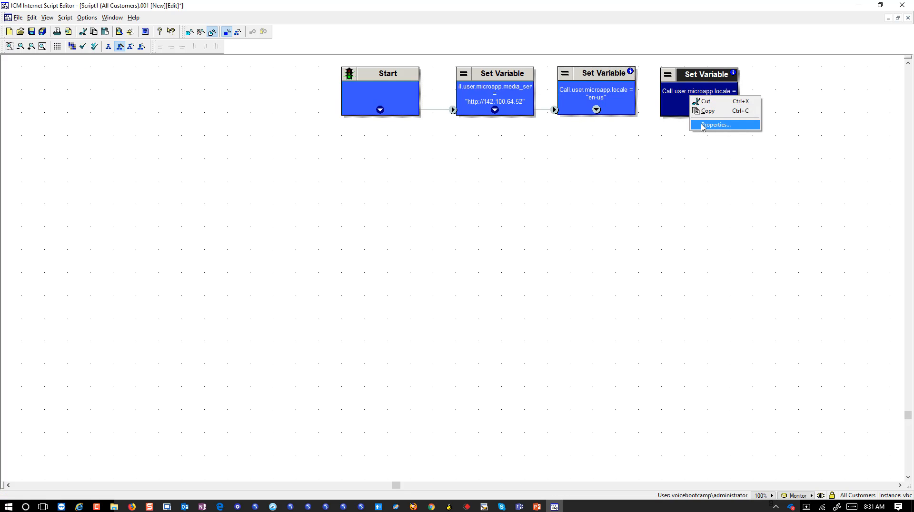
{"action": "left_click", "coordinate": [702, 125]}
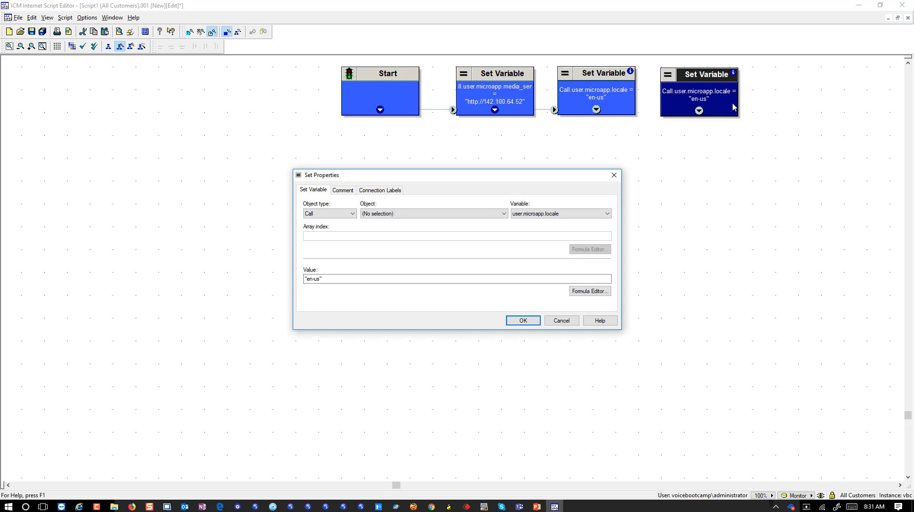
{"action": "left_click", "coordinate": [607, 214]}
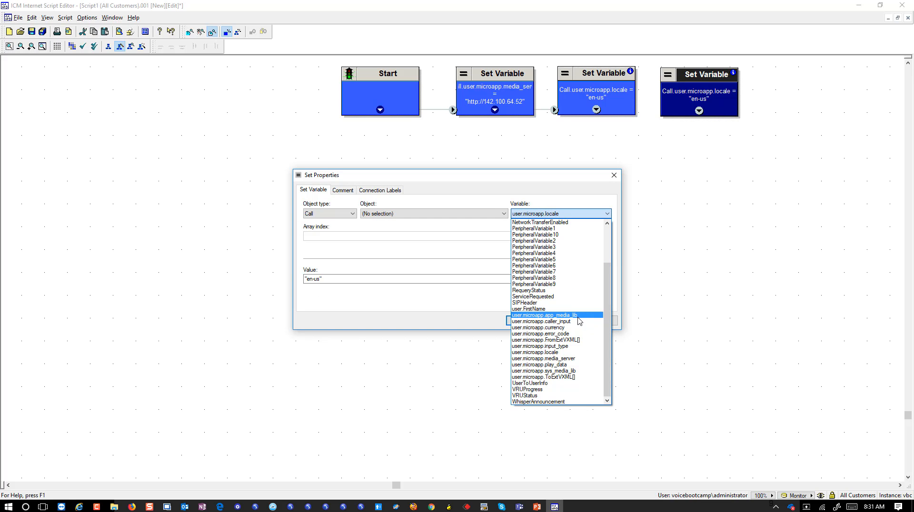
{"action": "left_click", "coordinate": [578, 316]}
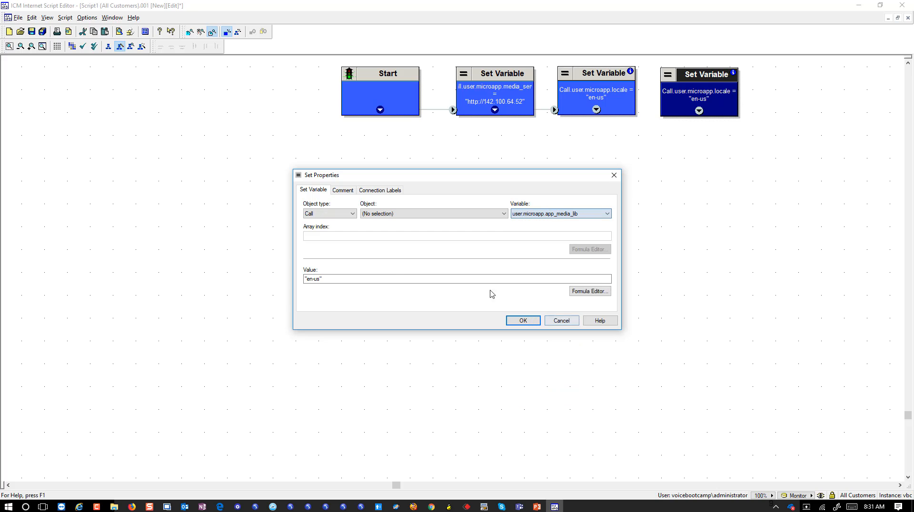
{"action": "left_click", "coordinate": [319, 282]}
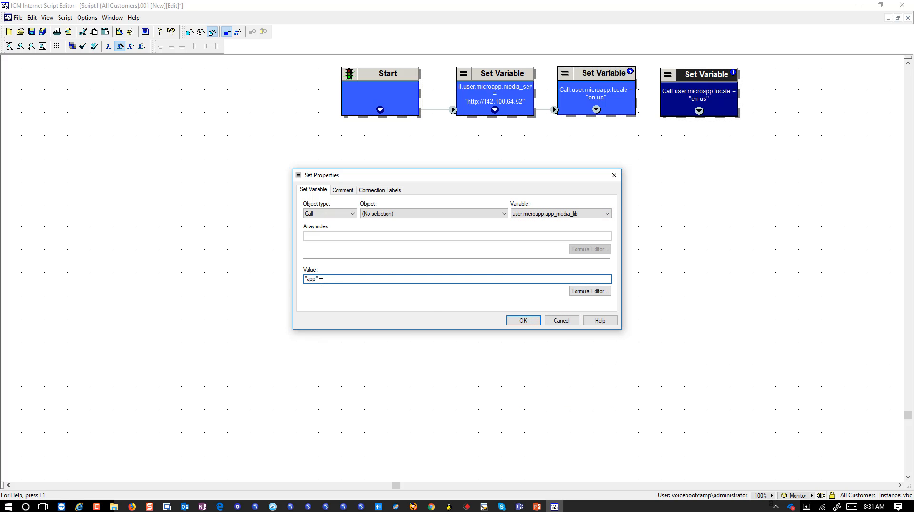
{"action": "left_click", "coordinate": [523, 321]}
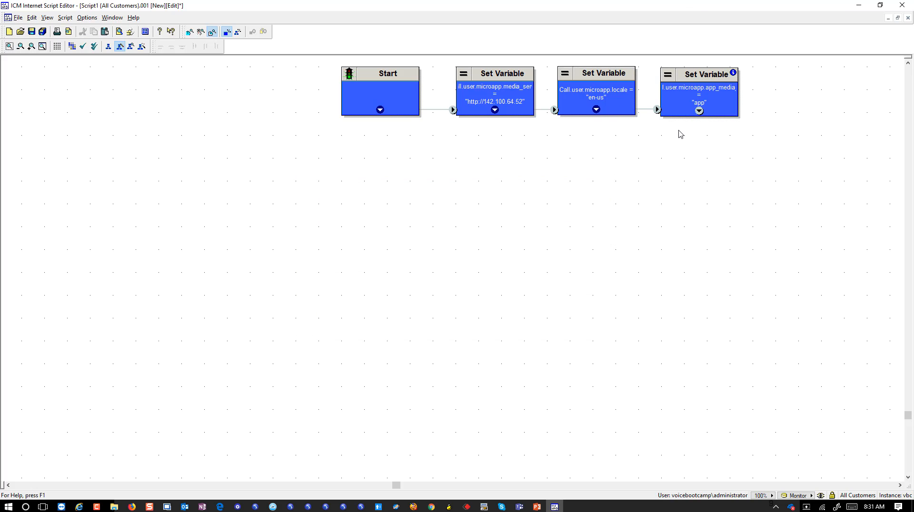
Step: Duplicate the app_media_lib Set Variable node, place the copy at the end of the row, and connect the original to it
{"action": "left_click", "coordinate": [681, 110]}
{"action": "key", "text": "ctrl+c"}
{"action": "key", "text": "ctrl+v"}
{"action": "left_click_drag", "start_coordinate": [79, 105], "coordinate": [823, 106]}
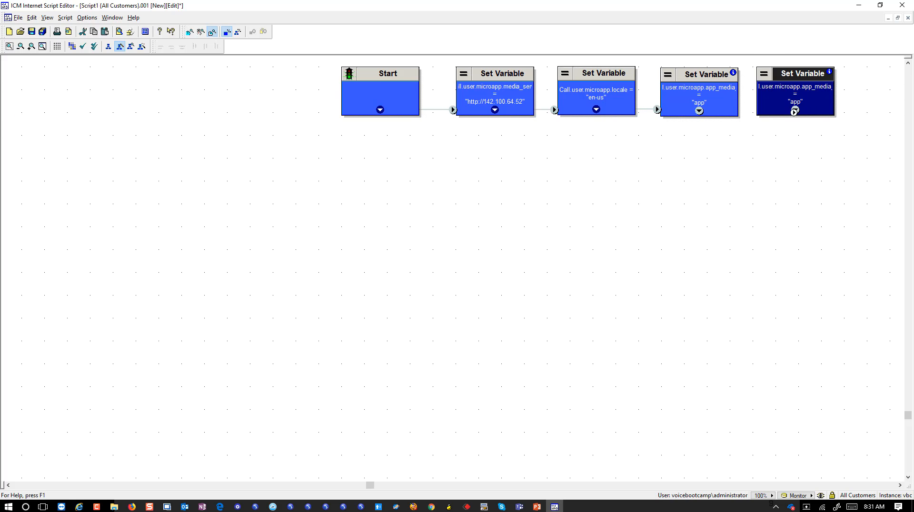
{"action": "left_click_drag", "start_coordinate": [699, 111], "coordinate": [788, 111]}
Step: Set the last Set Variable node in the row to user.microapp.input_type with value "D"
{"action": "right_click", "coordinate": [788, 112]}
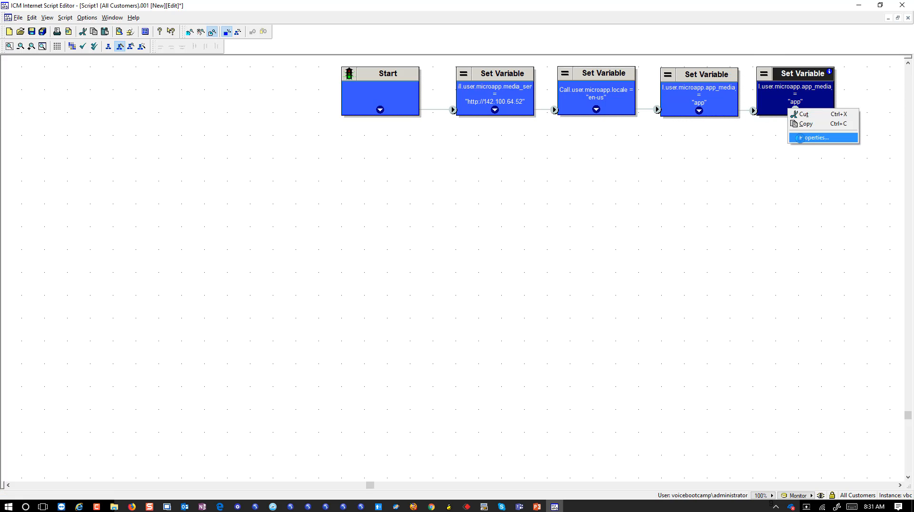
{"action": "left_click", "coordinate": [810, 138]}
{"action": "left_click", "coordinate": [598, 214]}
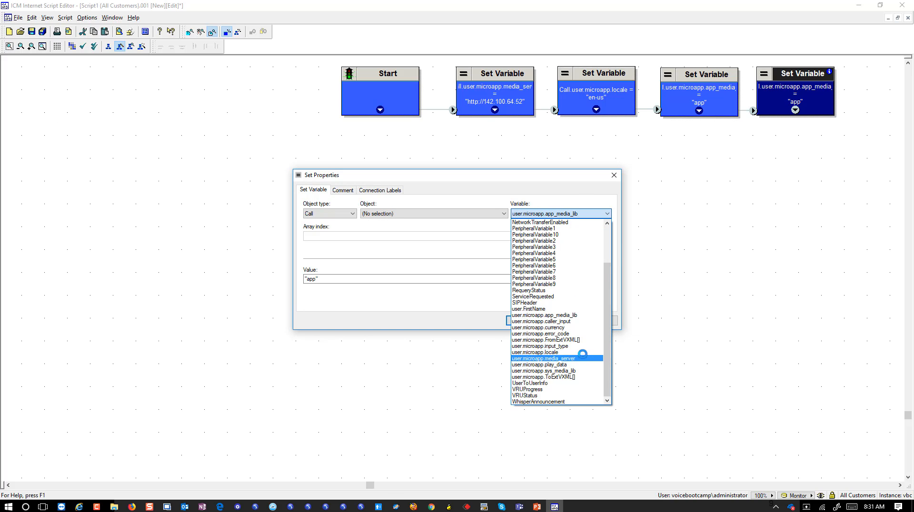
{"action": "left_click", "coordinate": [582, 346]}
{"action": "left_click", "coordinate": [314, 280]}
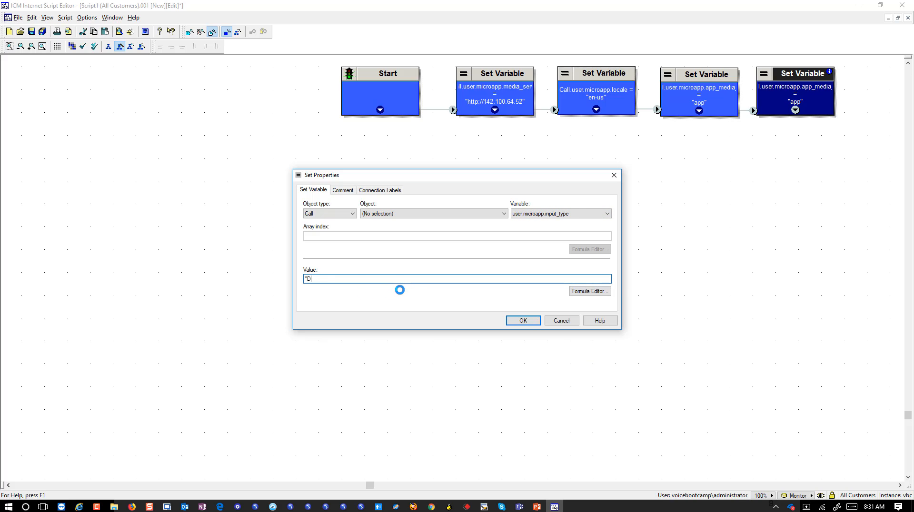
{"action": "left_click", "coordinate": [523, 320]}
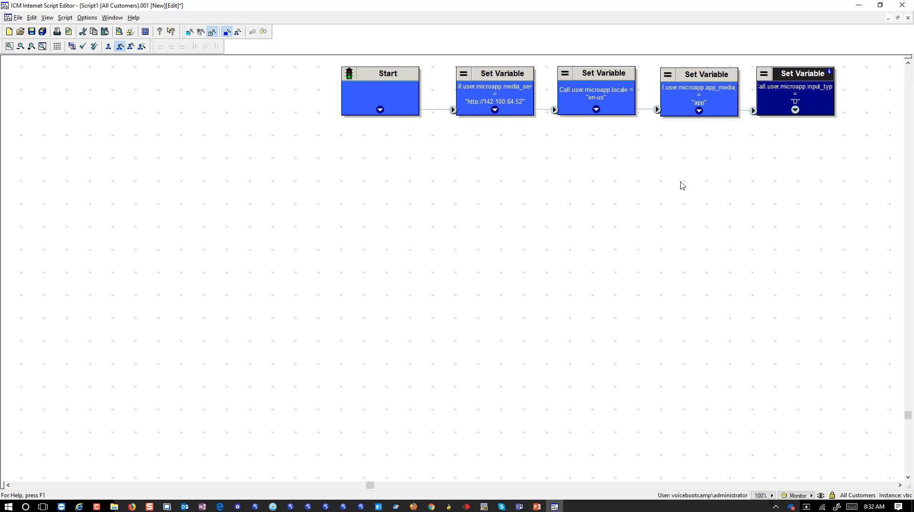
Step: Move the whole row of connected nodes together to the left edge of the script canvas
{"action": "left_click_drag", "start_coordinate": [329, 68], "coordinate": [848, 143]}
{"action": "left_click_drag", "start_coordinate": [419, 105], "coordinate": [82, 111]}
{"action": "left_click", "coordinate": [333, 238]}
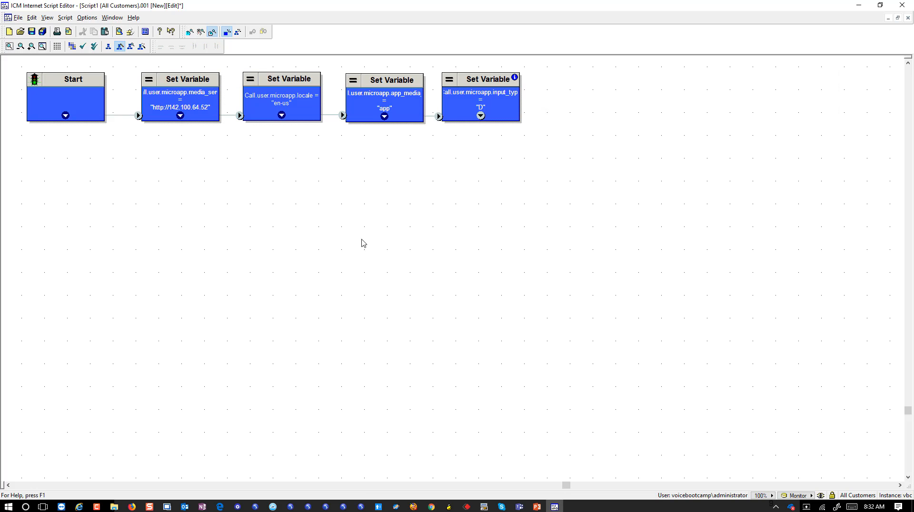
Step: Add a Send To VRU node below the input_type node and connect the input_type node to it
{"action": "right_click", "coordinate": [492, 191]}
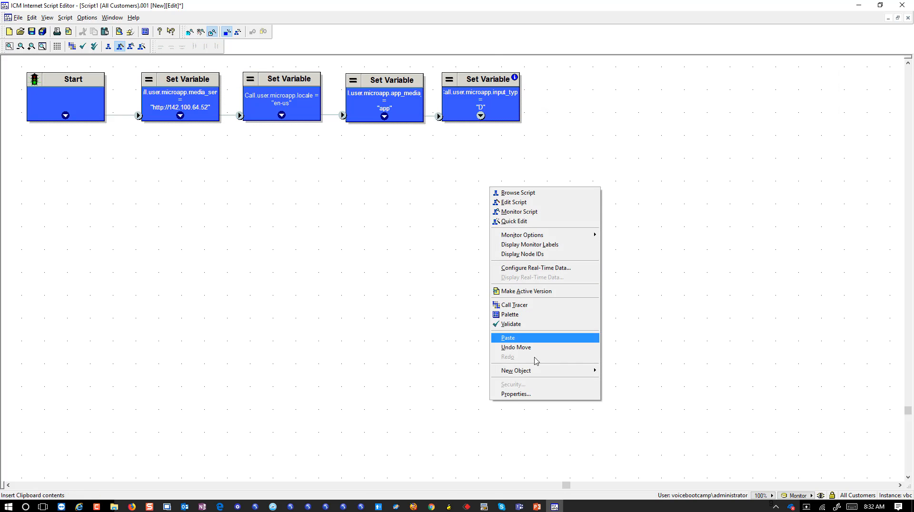
{"action": "mouse_move", "coordinate": [534, 372]}
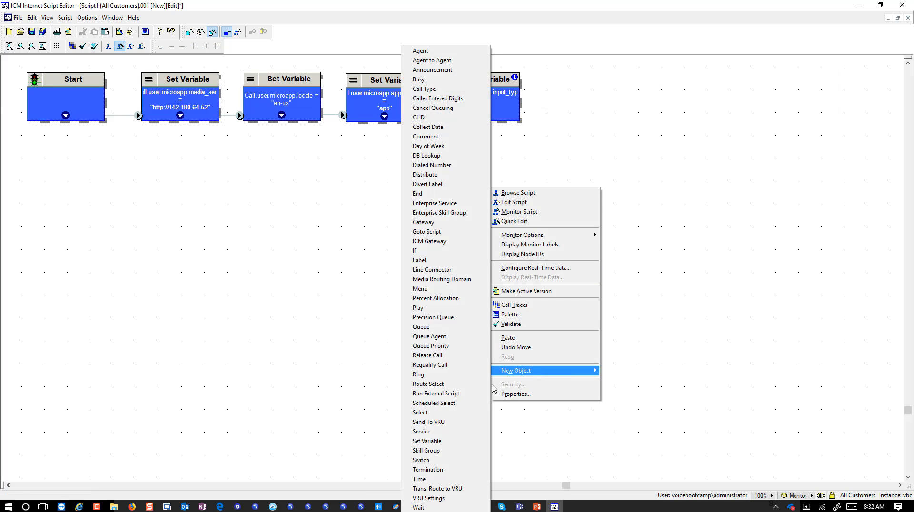
{"action": "left_click", "coordinate": [465, 424]}
{"action": "mouse_move", "coordinate": [474, 176]}
{"action": "left_mouse_down"}
{"action": "mouse_move", "coordinate": [467, 164]}
{"action": "mouse_move", "coordinate": [485, 167]}
{"action": "left_mouse_up"}
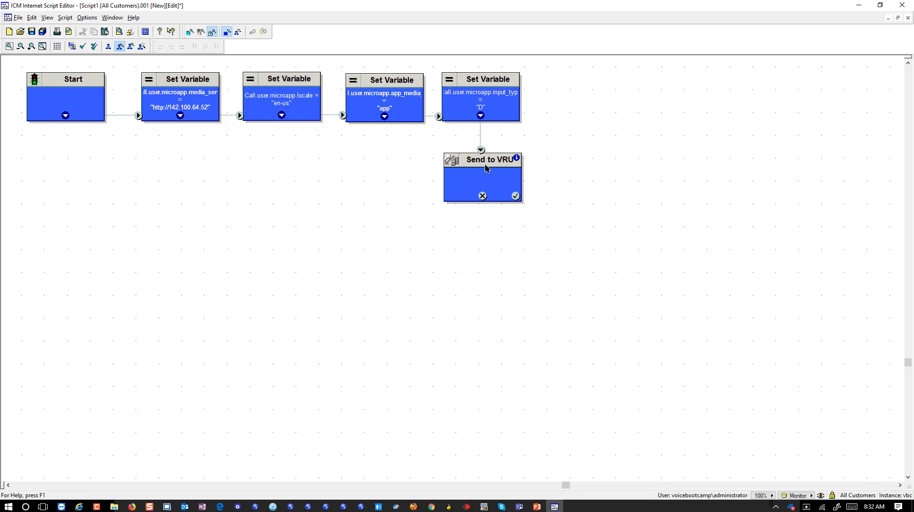
{"action": "left_click", "coordinate": [491, 190]}
Step: Add an End node left of the Send to VRU node and connect the Send to VRU failure output to it
{"action": "right_click", "coordinate": [486, 300]}
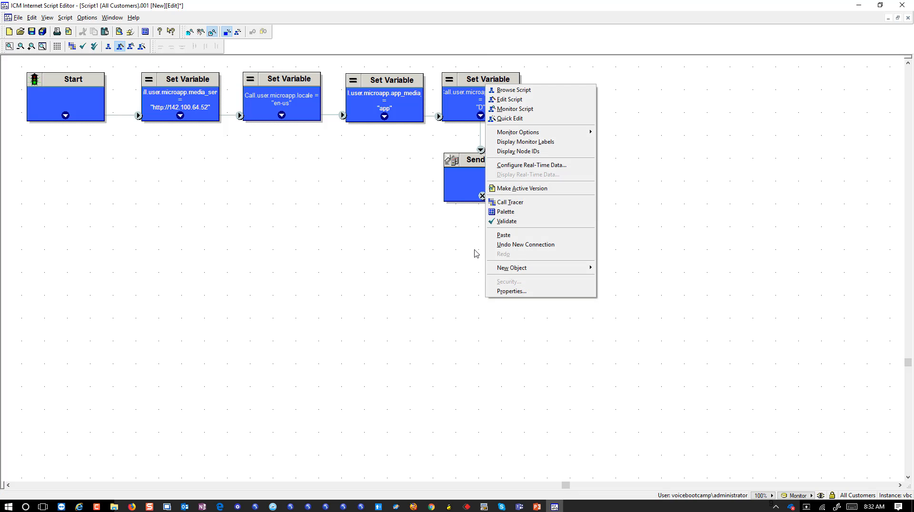
{"action": "mouse_move", "coordinate": [566, 272]}
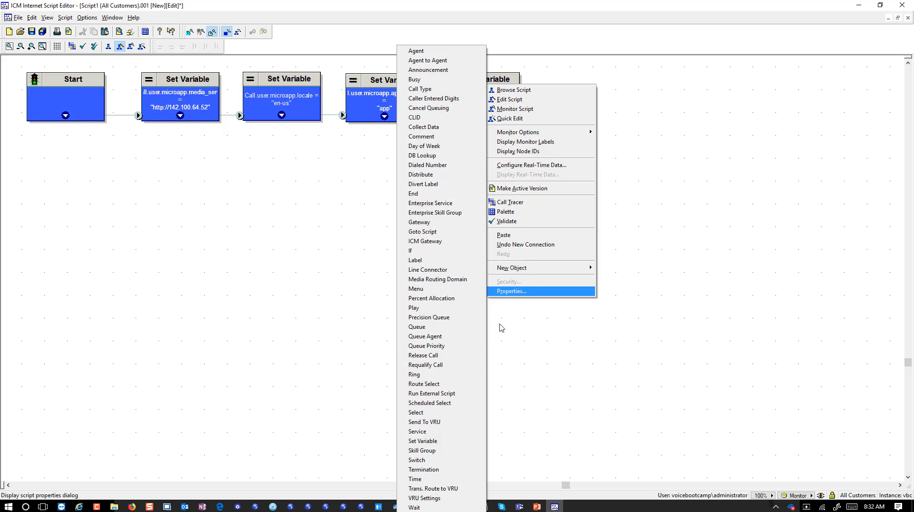
{"action": "left_click", "coordinate": [413, 194]}
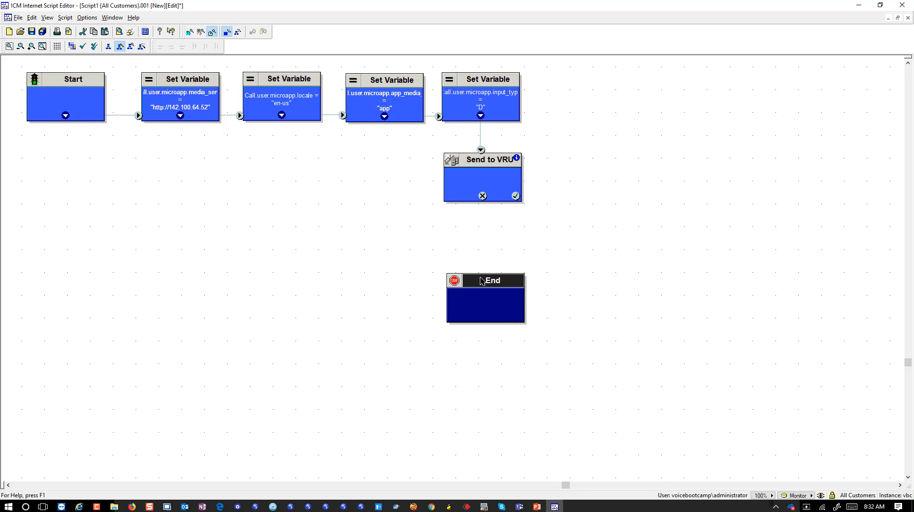
{"action": "left_click_drag", "start_coordinate": [482, 282], "coordinate": [361, 164]}
{"action": "left_click_drag", "start_coordinate": [483, 196], "coordinate": [379, 196]}
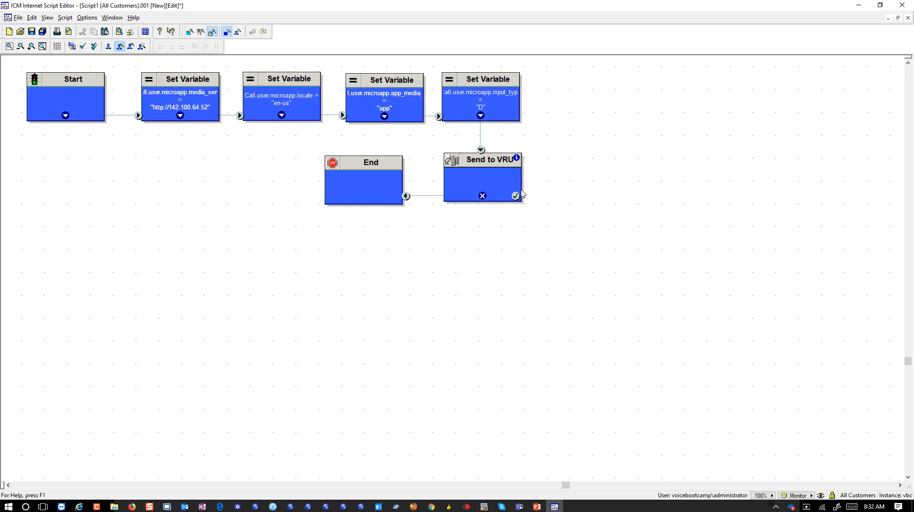
Step: Add a Run External Script node below the Send to VRU node and connect the Send to VRU success output to it
{"action": "right_click", "coordinate": [511, 243]}
{"action": "mouse_move", "coordinate": [545, 422]}
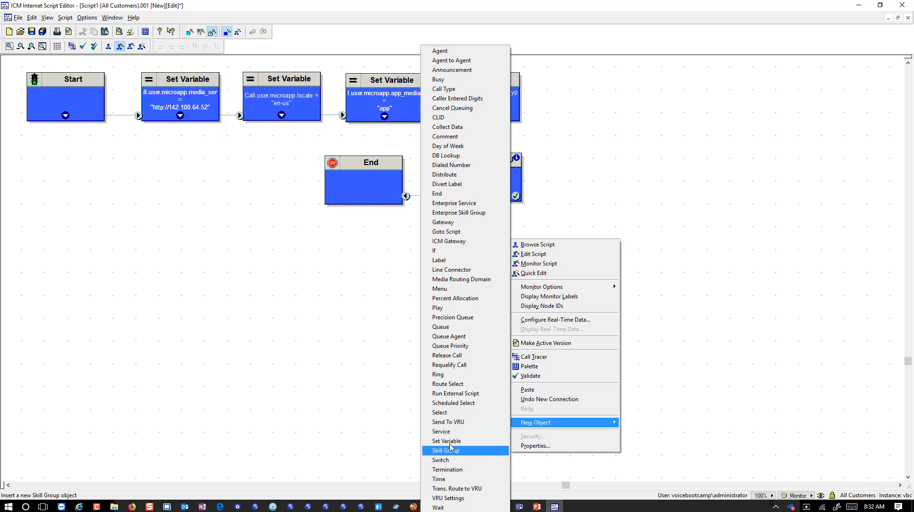
{"action": "left_click", "coordinate": [467, 396]}
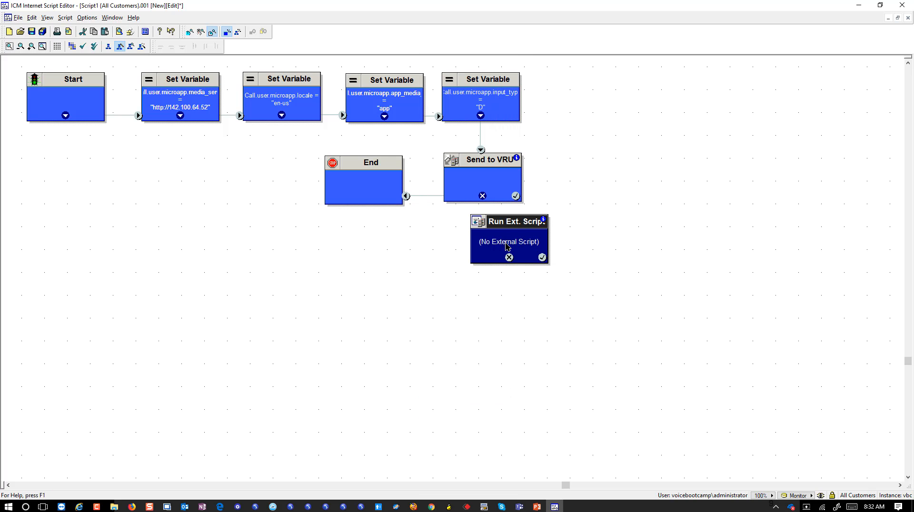
{"action": "left_click_drag", "start_coordinate": [514, 230], "coordinate": [486, 245]}
{"action": "left_click_drag", "start_coordinate": [515, 195], "coordinate": [510, 246]}
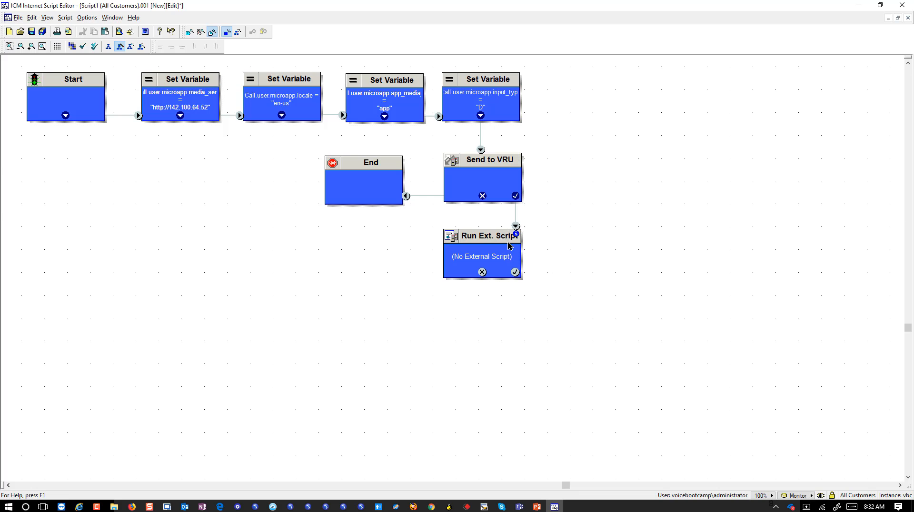
Step: Set the Run External Script node to the Welcome VRU script and connect its failure output to the End node
{"action": "right_click", "coordinate": [508, 243]}
{"action": "left_click", "coordinate": [542, 272]}
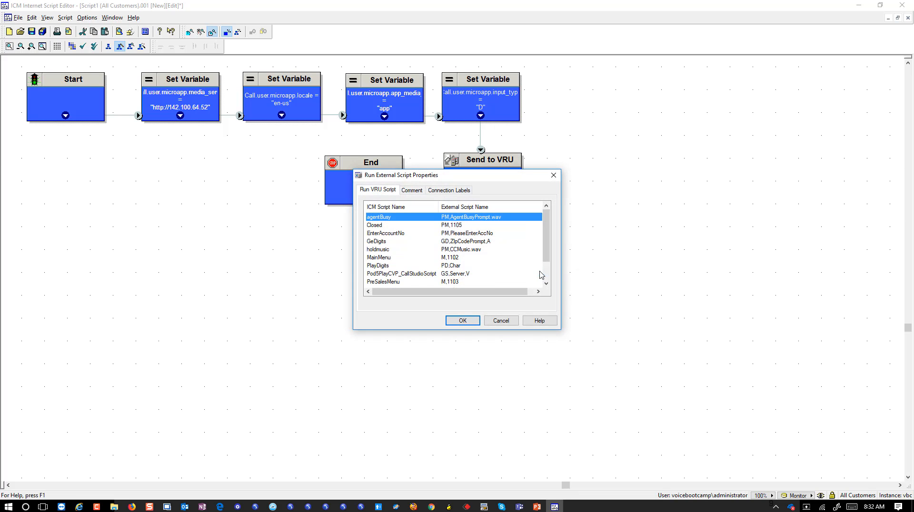
{"action": "scroll", "coordinate": [404, 262], "scroll_direction": "down", "scroll_amount": 3}
{"action": "left_click", "coordinate": [378, 274]}
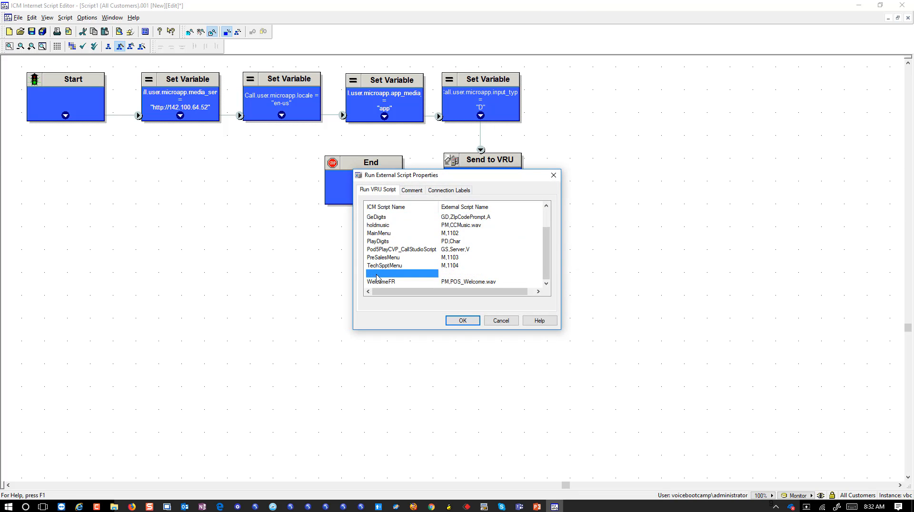
{"action": "left_click", "coordinate": [461, 321]}
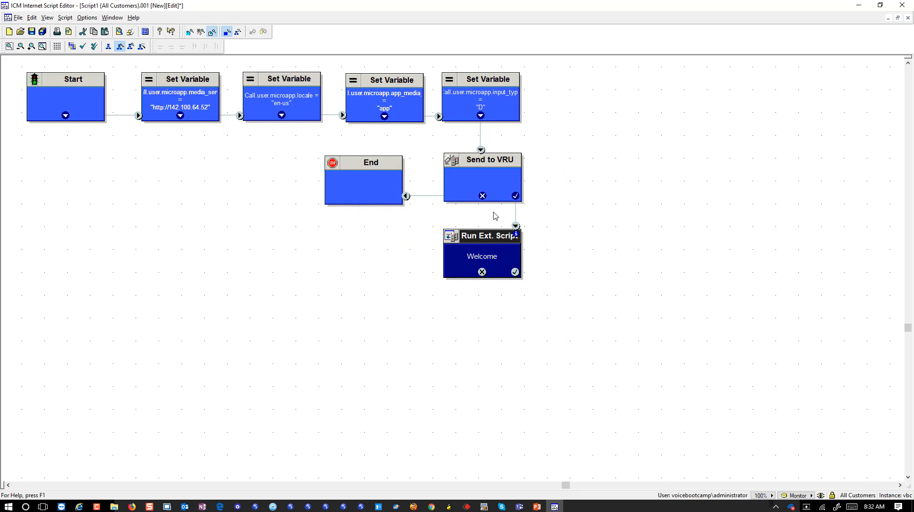
{"action": "left_click", "coordinate": [482, 272]}
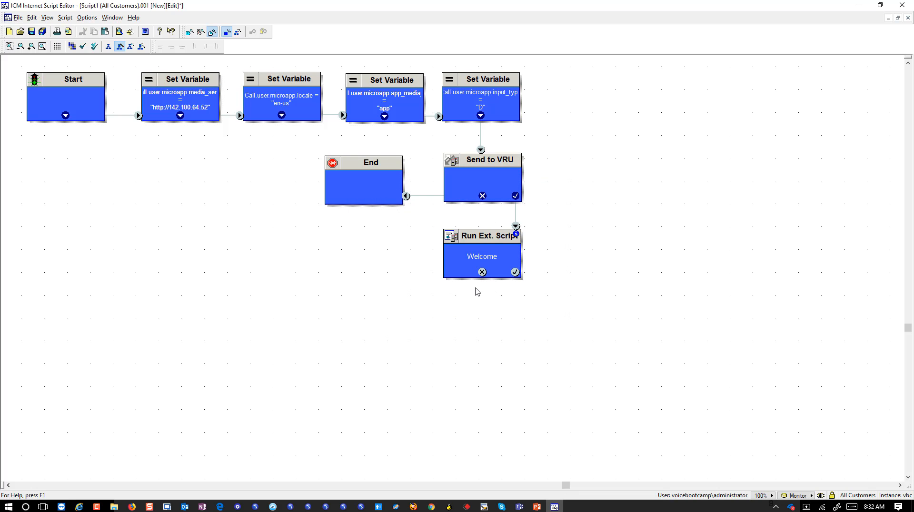
{"action": "left_click_drag", "start_coordinate": [482, 272], "coordinate": [394, 200]}
Step: Duplicate the Welcome Run External Script node and place the copy to the right of the original
{"action": "left_click", "coordinate": [487, 270]}
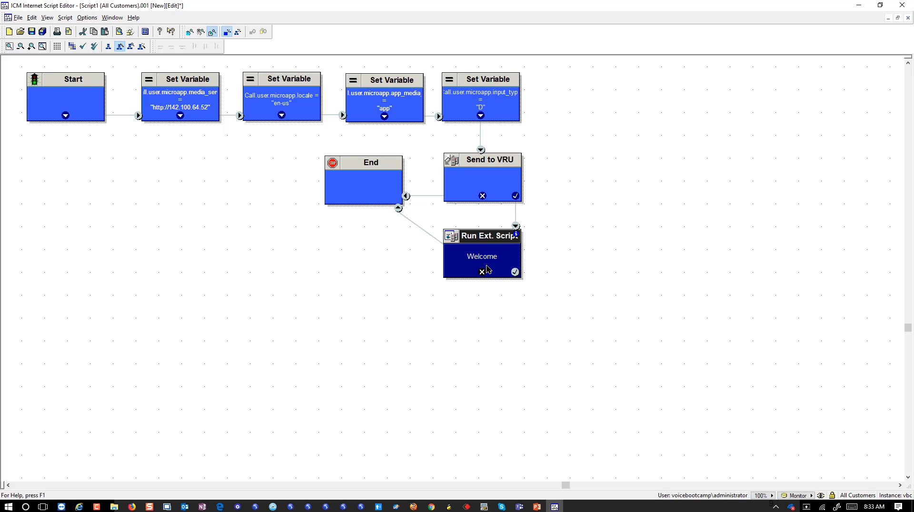
{"action": "right_click", "coordinate": [495, 257]}
{"action": "key", "text": "Escape"}
{"action": "key", "text": "ctrl+v"}
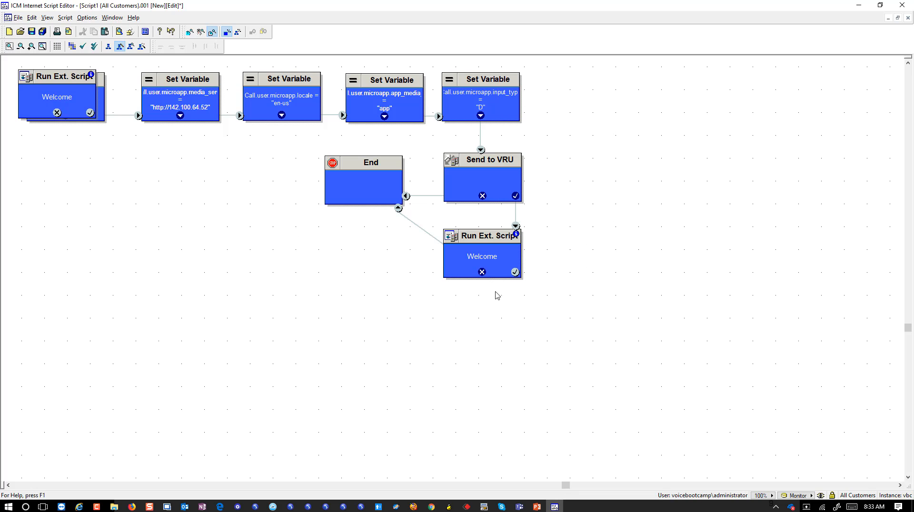
{"action": "left_click_drag", "start_coordinate": [60, 99], "coordinate": [599, 256]}
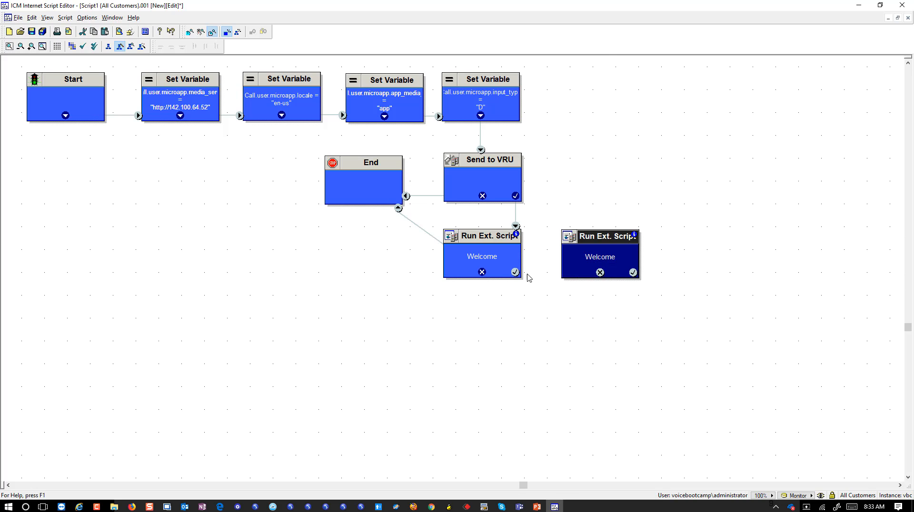
Step: Connect the Welcome node's success output to the copied node and set the copy to the GeDigits VRU script
{"action": "right_click", "coordinate": [599, 257]}
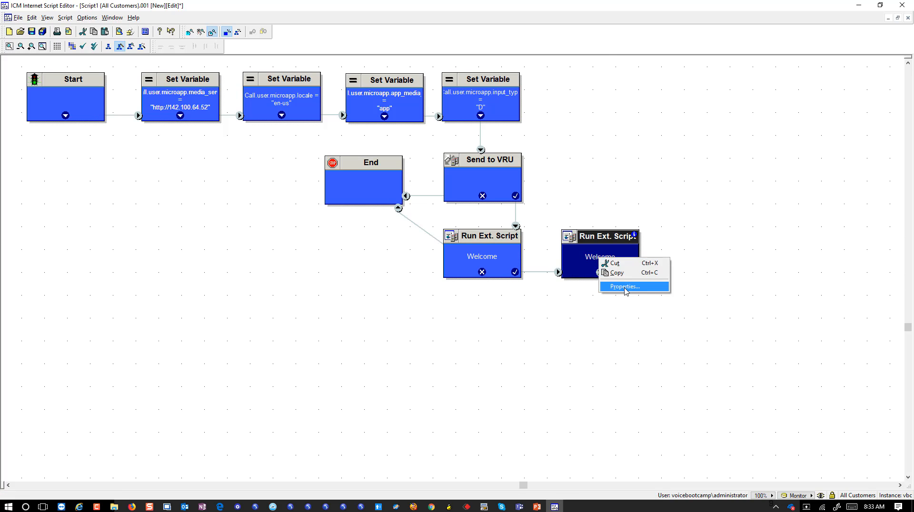
{"action": "left_click", "coordinate": [619, 286]}
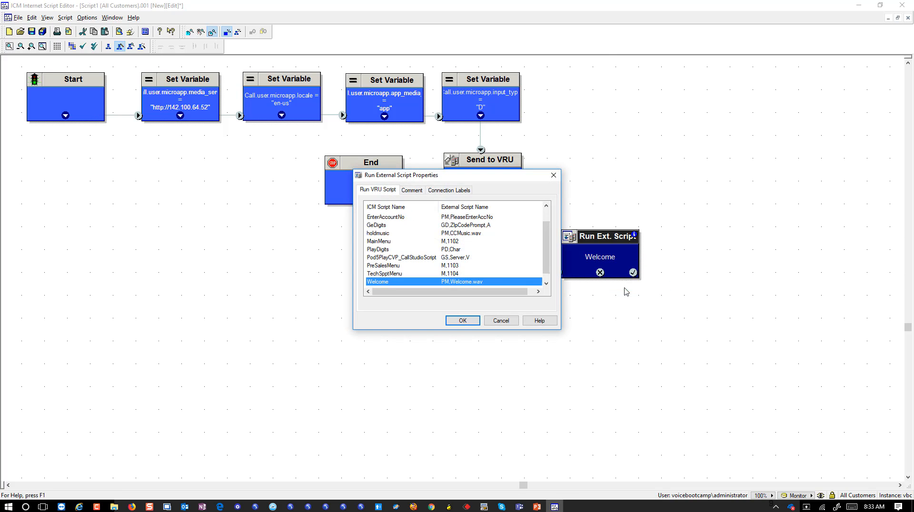
{"action": "left_click", "coordinate": [386, 225]}
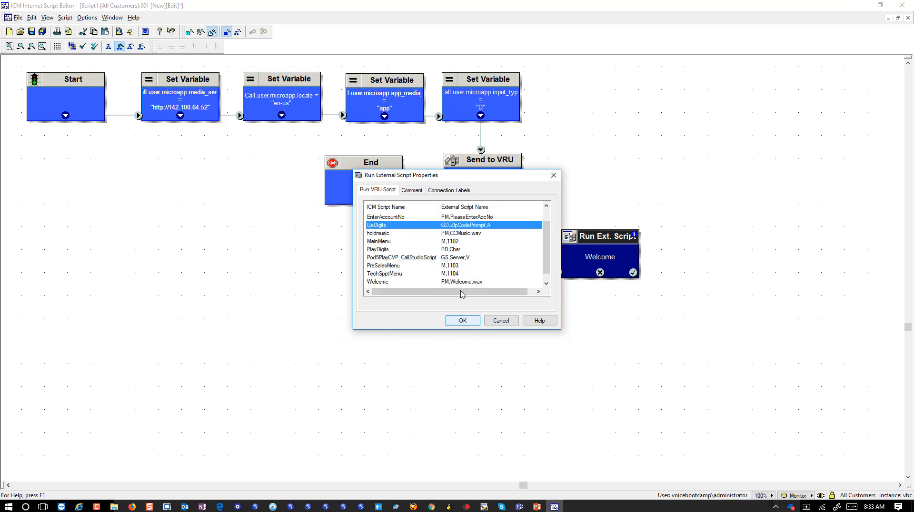
{"action": "scroll", "coordinate": [457, 268], "scroll_direction": "down", "scroll_amount": 1}
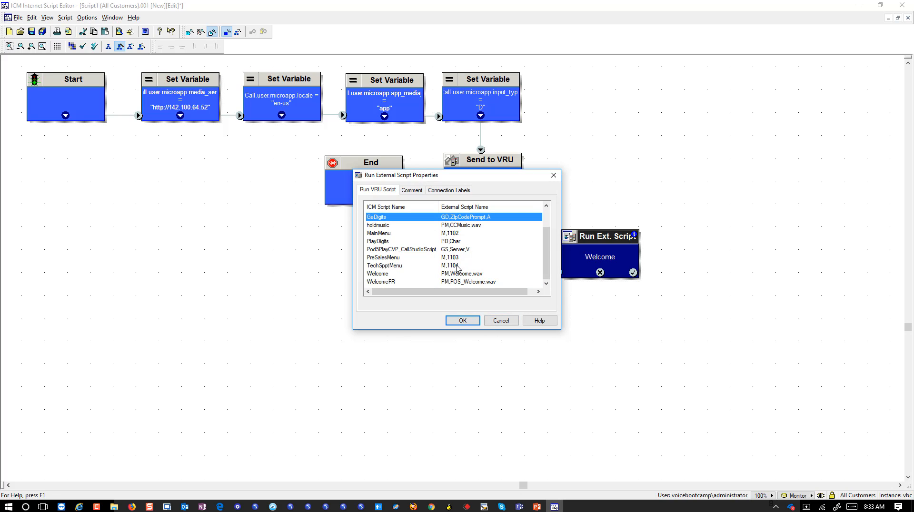
{"action": "scroll", "coordinate": [457, 268], "scroll_direction": "up", "scroll_amount": 3}
{"action": "left_click", "coordinate": [464, 320]}
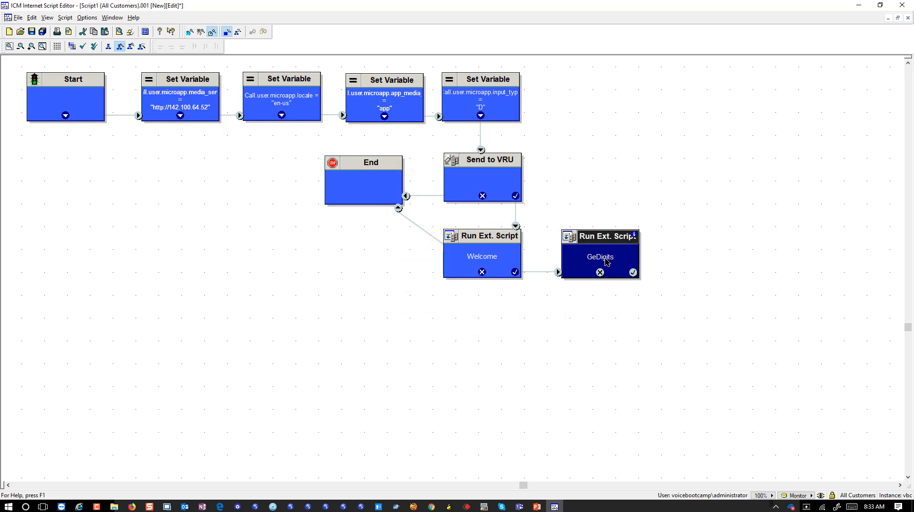
Step: Add a second End node above the GeDigits node and connect the GeDigits failure output to it
{"action": "right_click", "coordinate": [603, 197]}
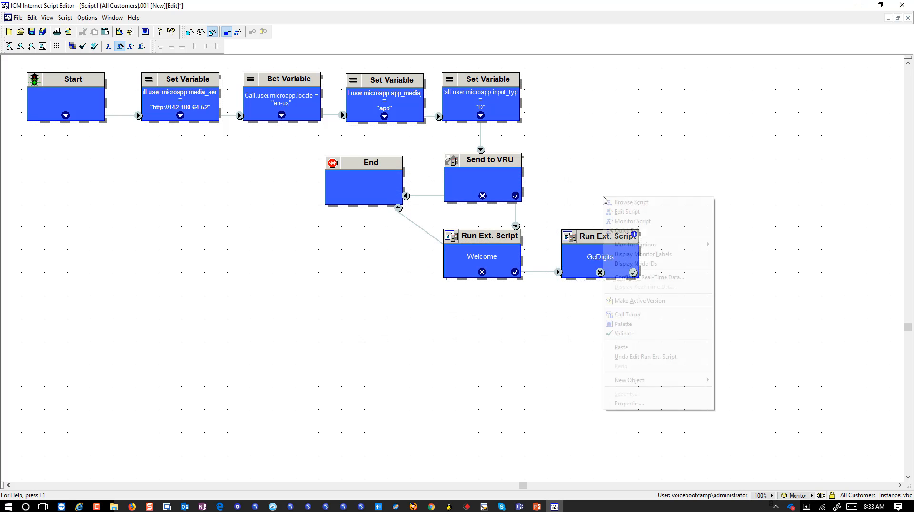
{"action": "mouse_move", "coordinate": [643, 384]}
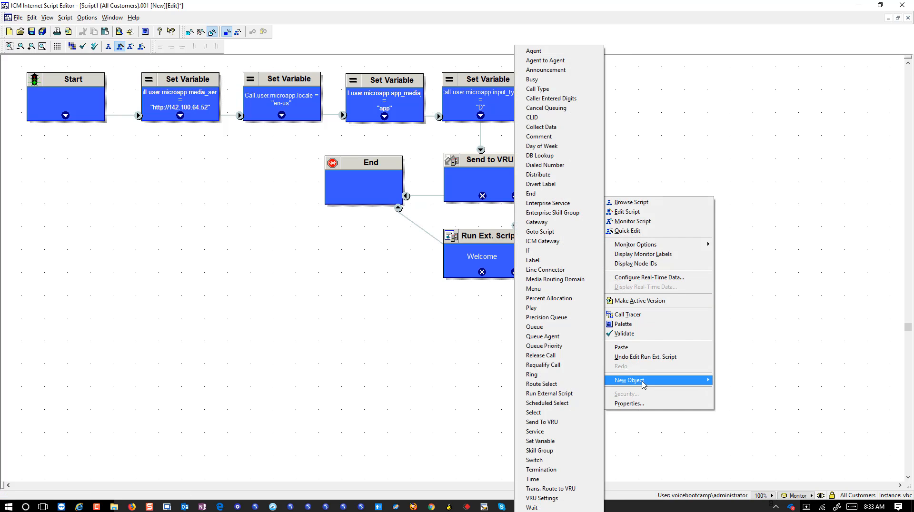
{"action": "left_click", "coordinate": [531, 194]}
{"action": "left_click_drag", "start_coordinate": [640, 188], "coordinate": [715, 244]}
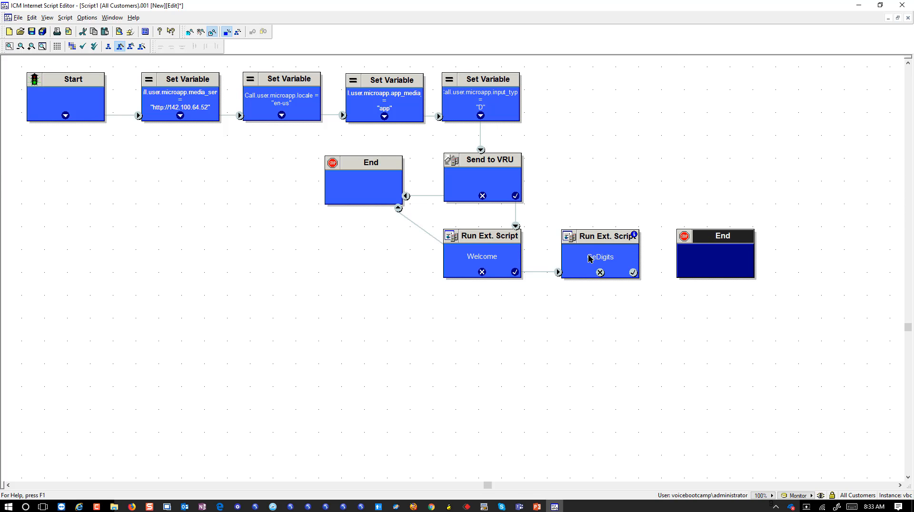
{"action": "left_click", "coordinate": [543, 248]}
{"action": "left_click_drag", "start_coordinate": [403, 192], "coordinate": [568, 252]}
{"action": "left_click_drag", "start_coordinate": [689, 234], "coordinate": [571, 157]}
{"action": "left_click_drag", "start_coordinate": [601, 272], "coordinate": [607, 193]}
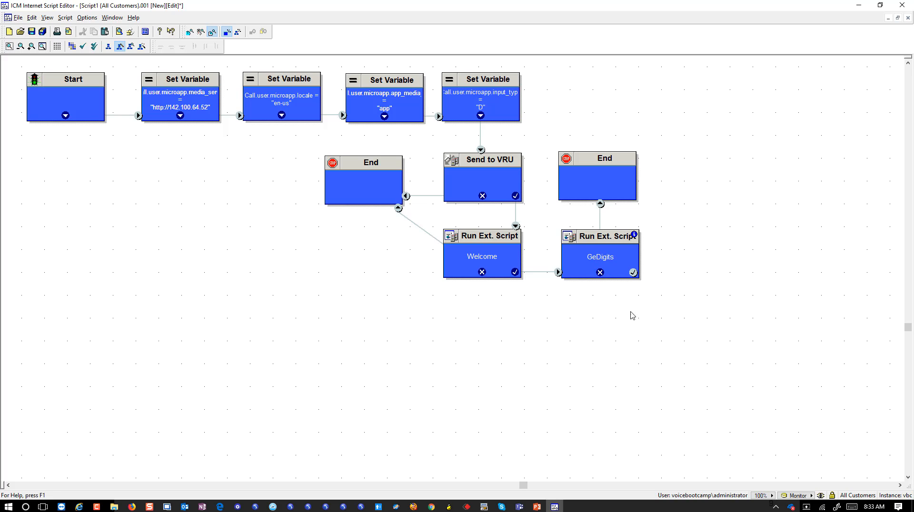
{"action": "left_click", "coordinate": [570, 176]}
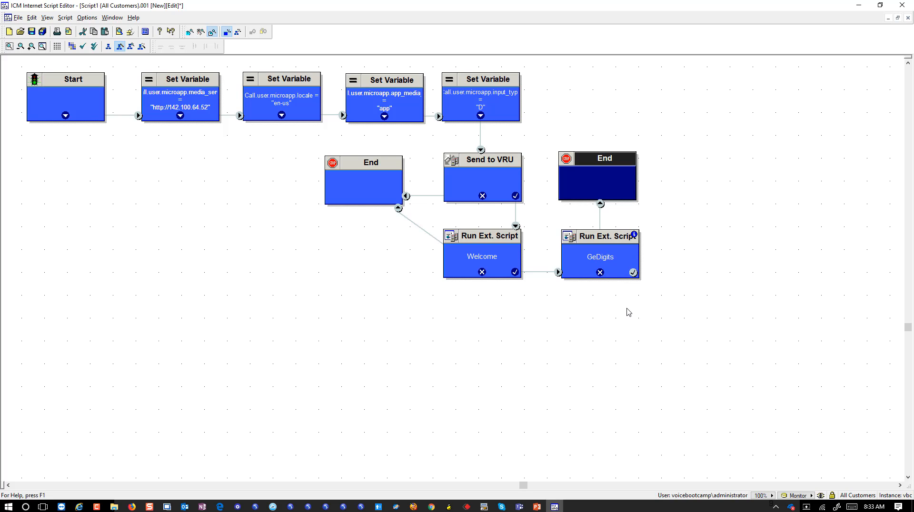
{"action": "left_click", "coordinate": [610, 264]}
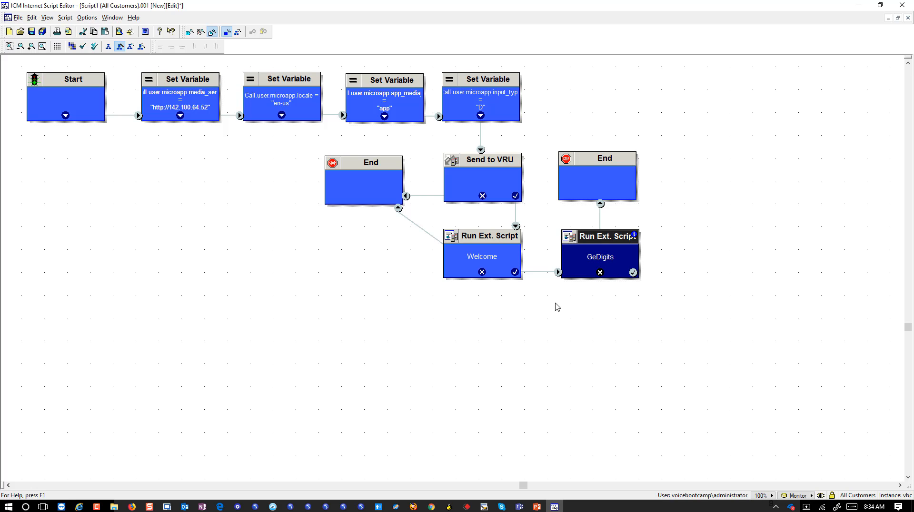
Step: Add a DB Lookup node below the GeDigits node and connect the GeDigits success output to it
{"action": "right_click", "coordinate": [512, 308]}
{"action": "mouse_move", "coordinate": [528, 274]}
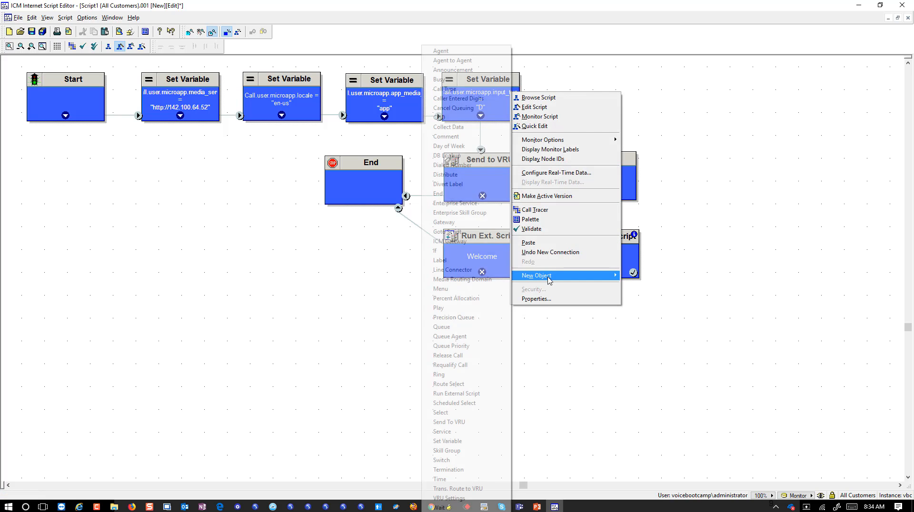
{"action": "left_click", "coordinate": [447, 156]}
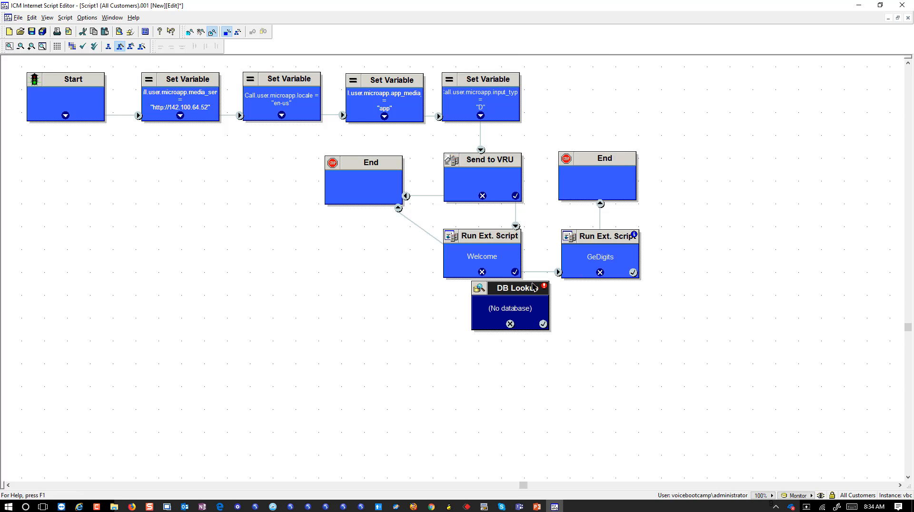
{"action": "left_click_drag", "start_coordinate": [564, 312], "coordinate": [599, 321]}
{"action": "left_click_drag", "start_coordinate": [633, 272], "coordinate": [633, 312]}
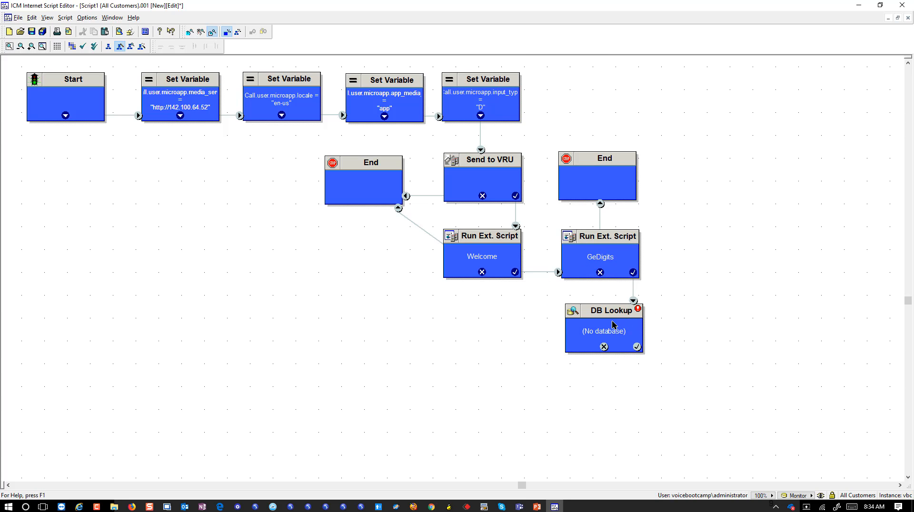
Step: Open the DB Lookup node's properties and choose Customers as the lookup table
{"action": "right_click", "coordinate": [614, 322]}
{"action": "left_click", "coordinate": [632, 351]}
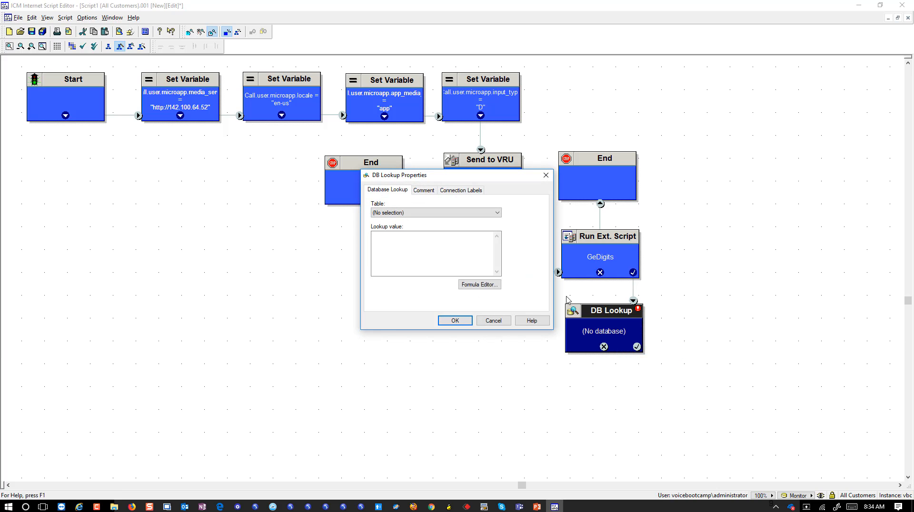
{"action": "left_click", "coordinate": [497, 213]}
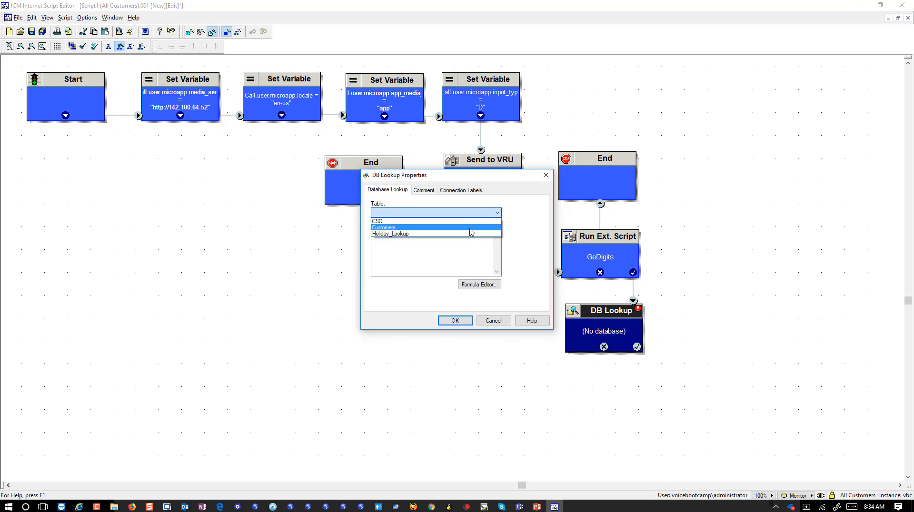
{"action": "left_click", "coordinate": [470, 228]}
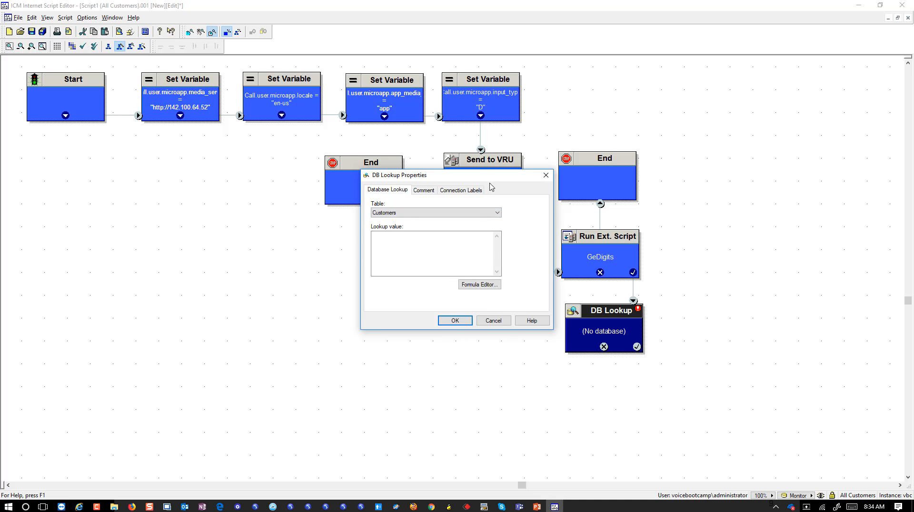
{"action": "left_click_drag", "start_coordinate": [488, 178], "coordinate": [471, 248]}
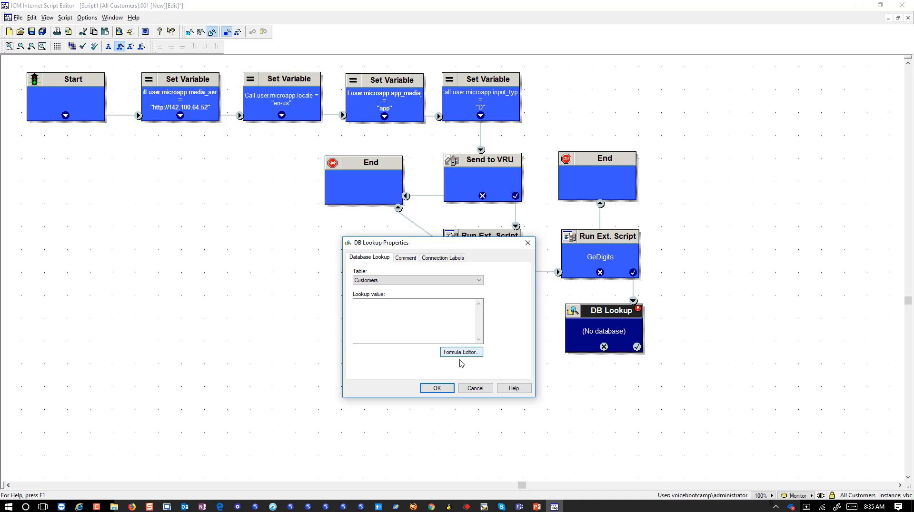
Step: Build the DB Lookup value as the formula Call.CallerEnteredDigits and apply the node's properties
{"action": "left_click", "coordinate": [460, 354]}
{"action": "left_click", "coordinate": [457, 355]}
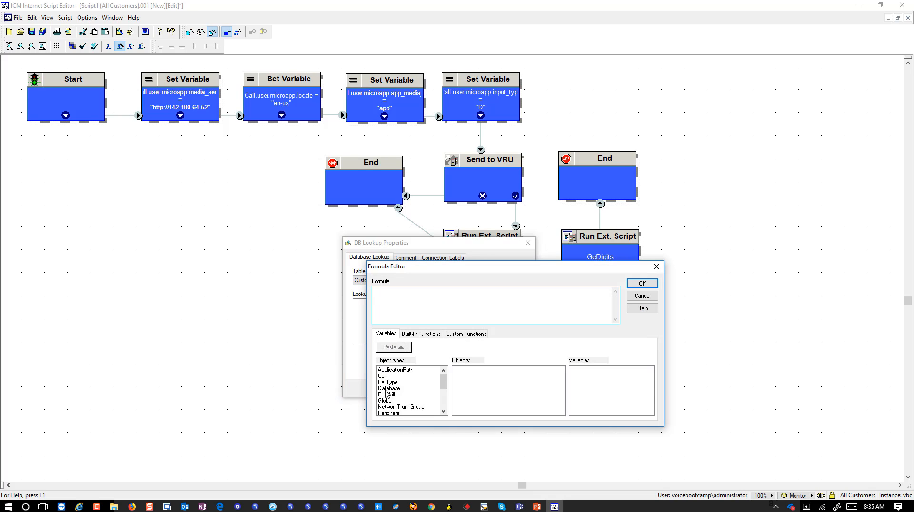
{"action": "left_click", "coordinate": [387, 376]}
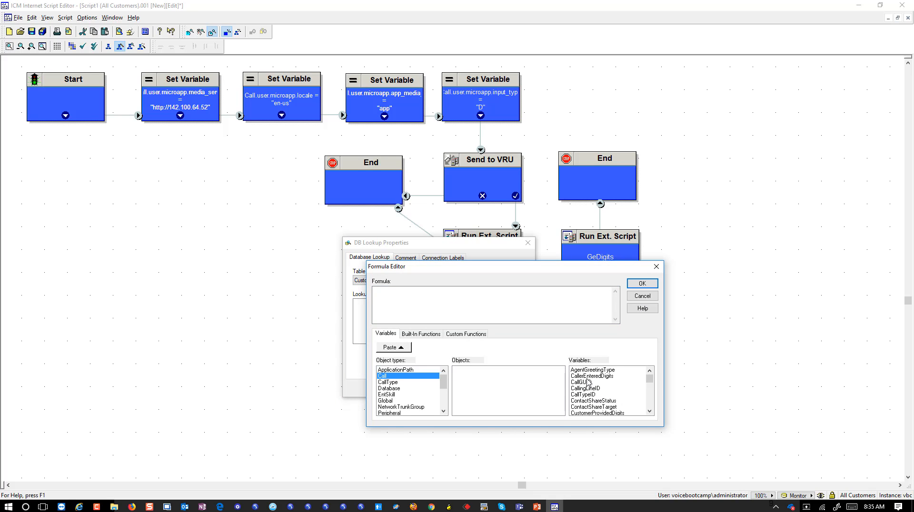
{"action": "left_click", "coordinate": [590, 376]}
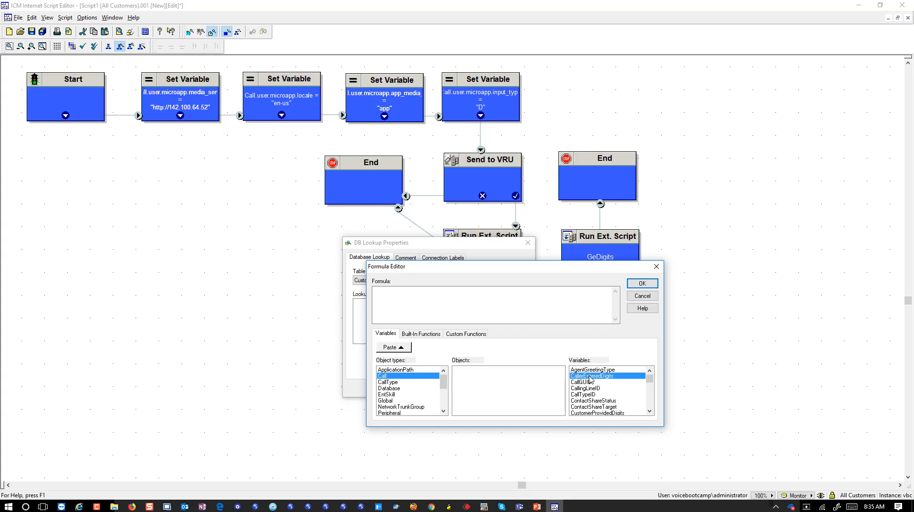
{"action": "left_click", "coordinate": [393, 347]}
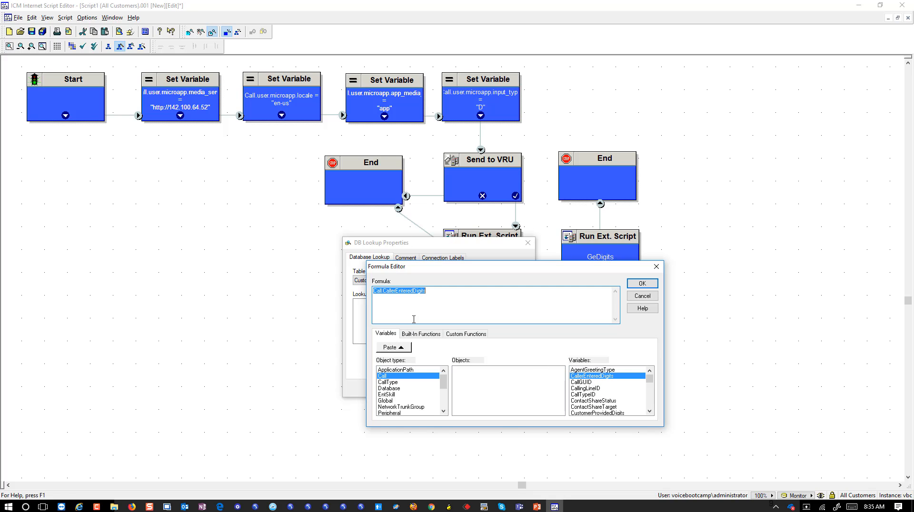
{"action": "left_click", "coordinate": [384, 303]}
{"action": "left_click", "coordinate": [642, 283]}
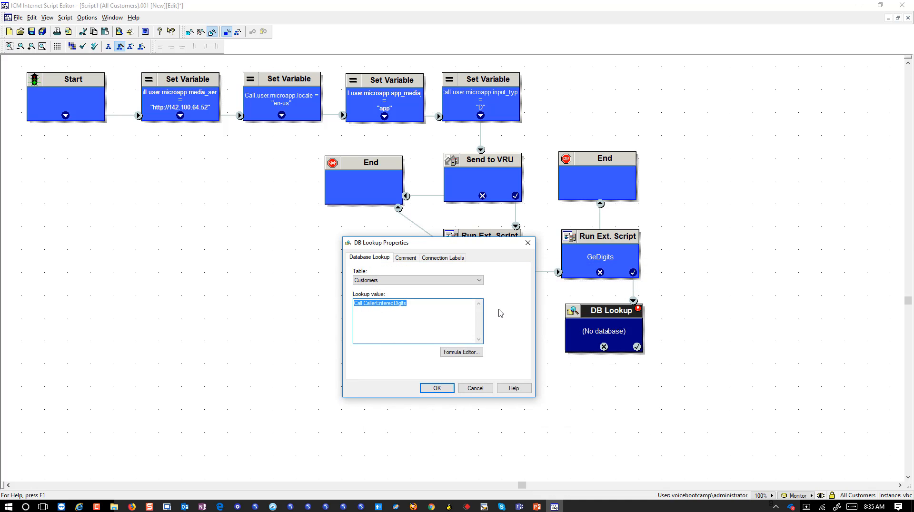
{"action": "left_click", "coordinate": [435, 388]}
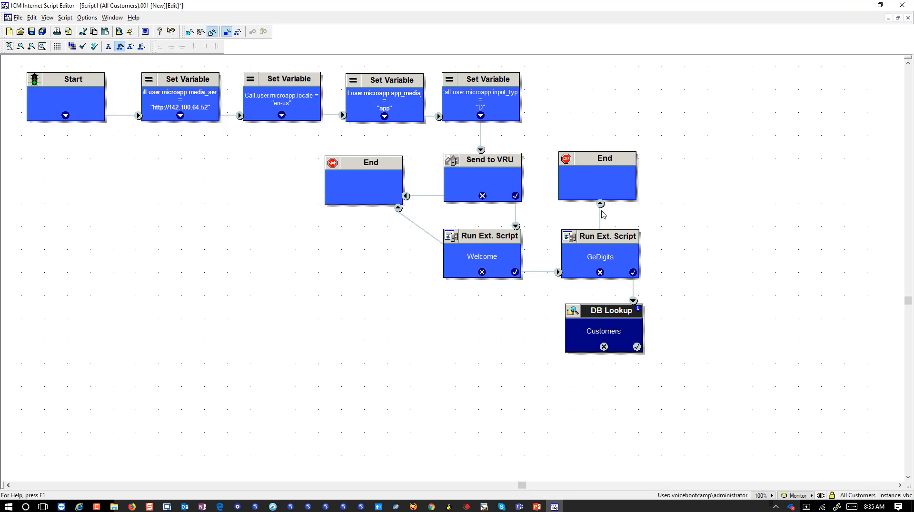
Step: Move the first End node down so it sits level with and left of the Welcome node
{"action": "left_click_drag", "start_coordinate": [370, 204], "coordinate": [339, 274]}
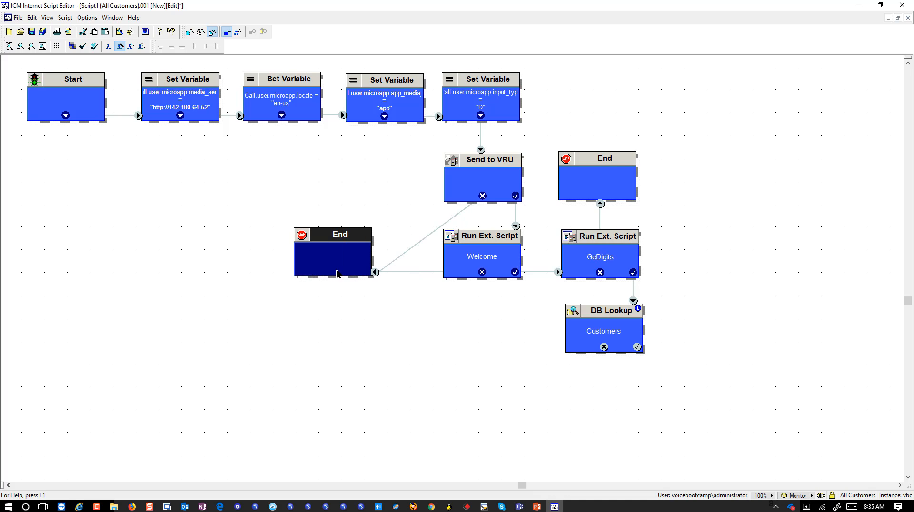
Step: Connect the DB Lookup failure output to the End node beside Welcome, and its success output to a new Set Variable node placed below
{"action": "left_click_drag", "start_coordinate": [604, 346], "coordinate": [367, 275]}
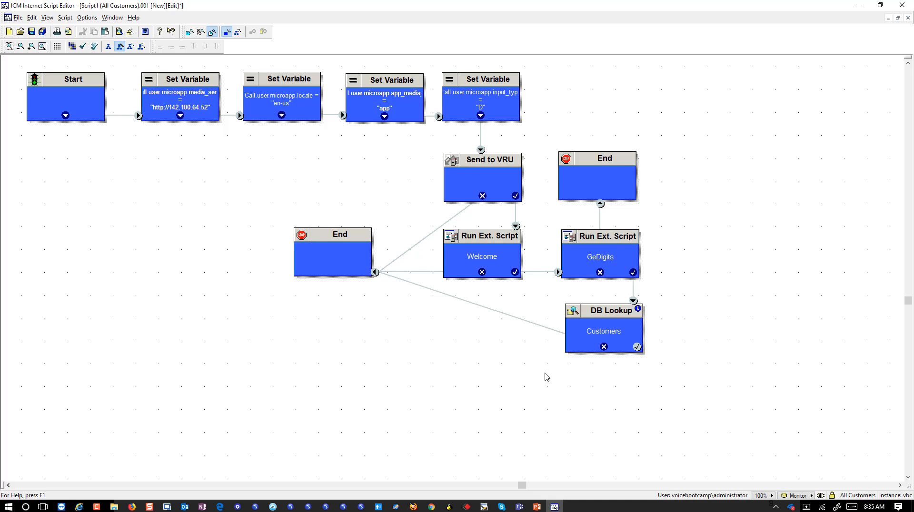
{"action": "scroll", "coordinate": [542, 376], "scroll_direction": "down", "scroll_amount": 3}
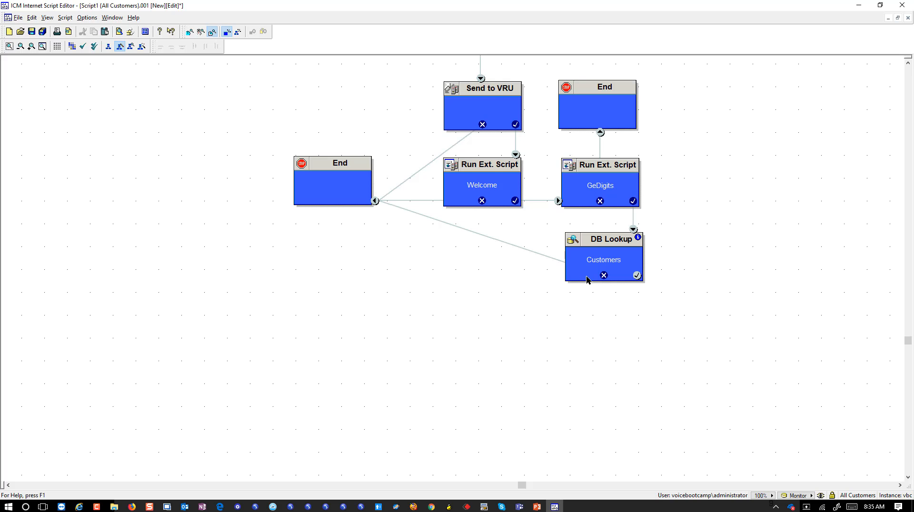
{"action": "right_click", "coordinate": [578, 311]}
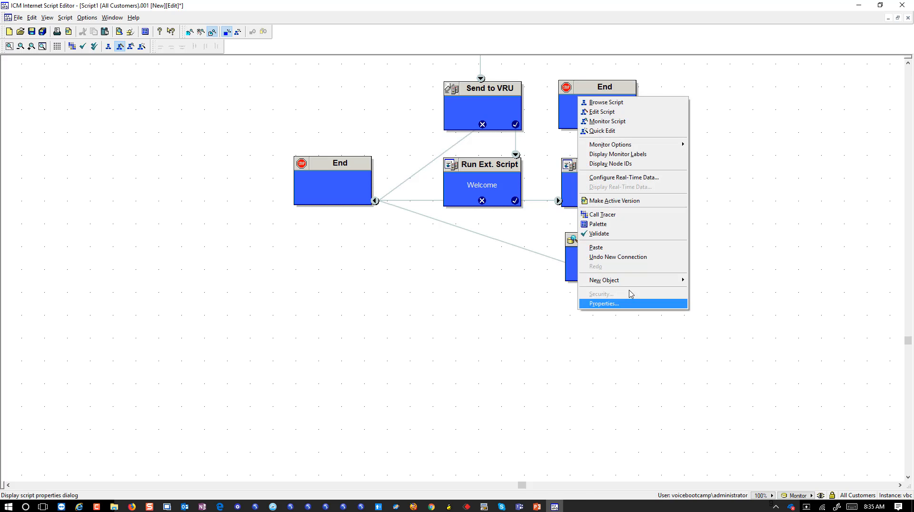
{"action": "mouse_move", "coordinate": [623, 282]}
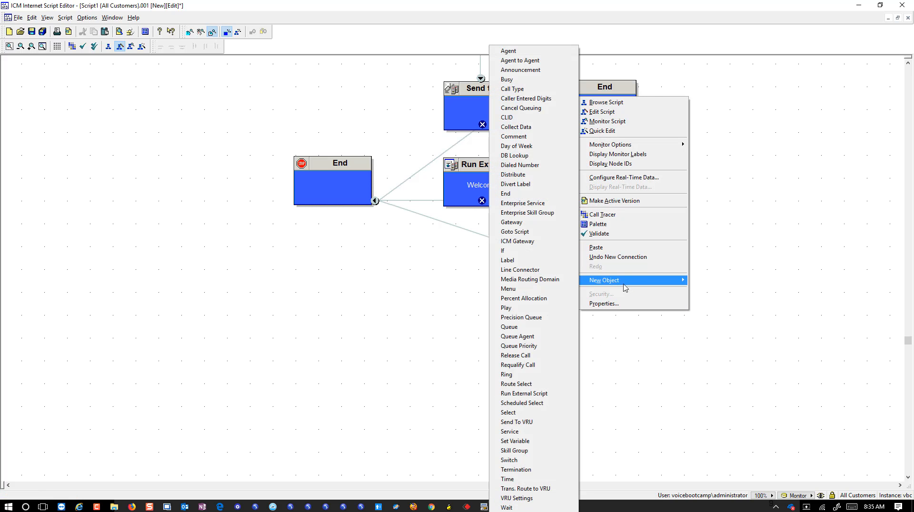
{"action": "left_click", "coordinate": [535, 442]}
{"action": "left_click_drag", "start_coordinate": [585, 298], "coordinate": [612, 326]}
{"action": "left_click_drag", "start_coordinate": [637, 276], "coordinate": [637, 314]}
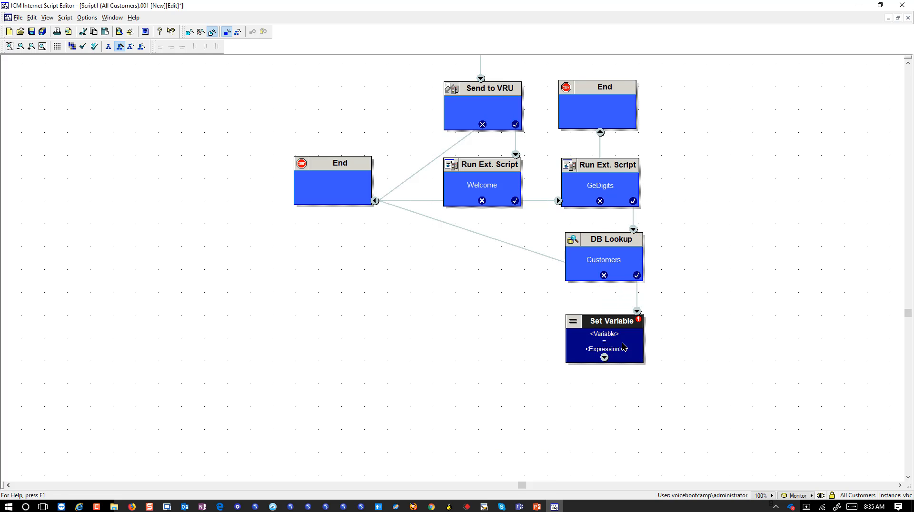
Step: Open the new Set Variable node's properties and choose object type Call with variable PeripheralVariable1
{"action": "right_click", "coordinate": [622, 344]}
{"action": "left_click", "coordinate": [636, 372]}
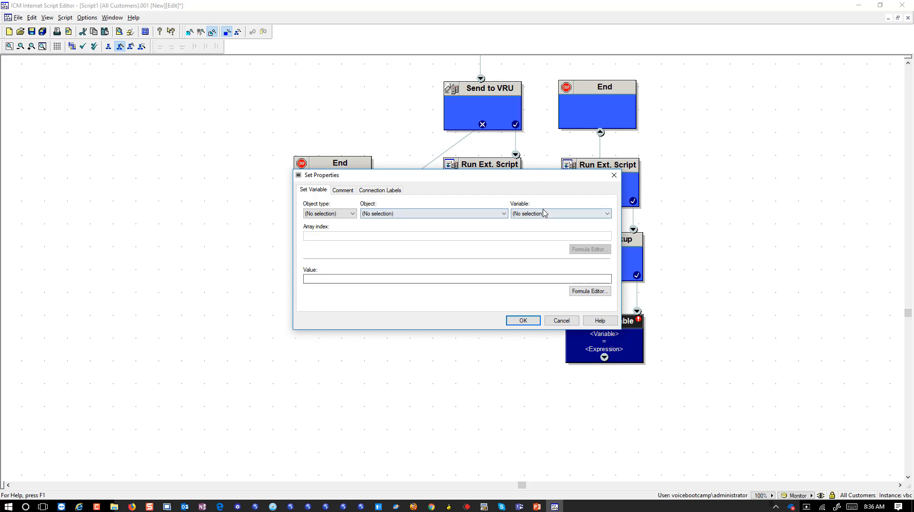
{"action": "left_click", "coordinate": [543, 214]}
{"action": "left_click", "coordinate": [317, 215]}
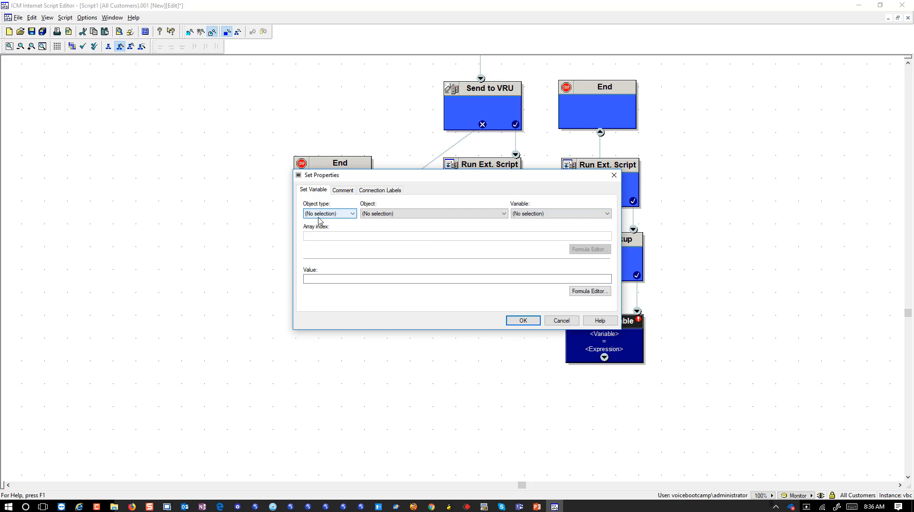
{"action": "left_click", "coordinate": [312, 222]}
{"action": "left_click", "coordinate": [577, 215]}
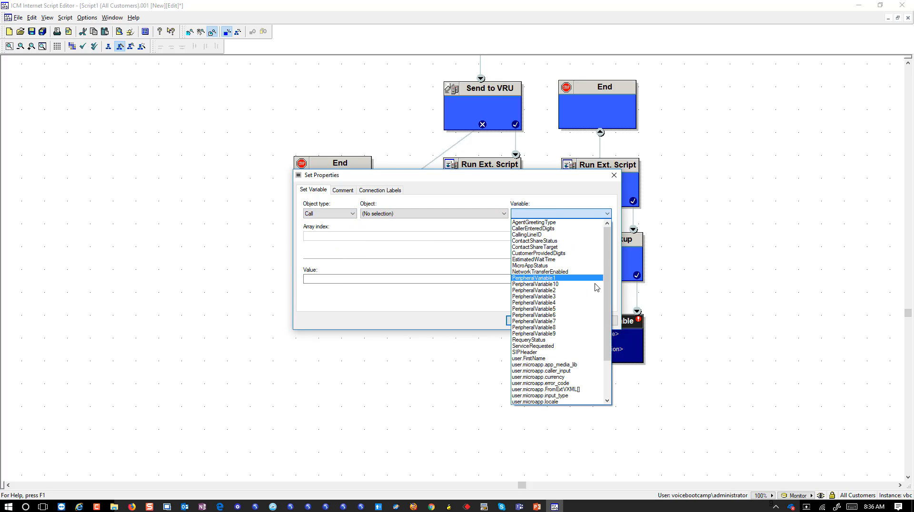
{"action": "left_click", "coordinate": [590, 278]}
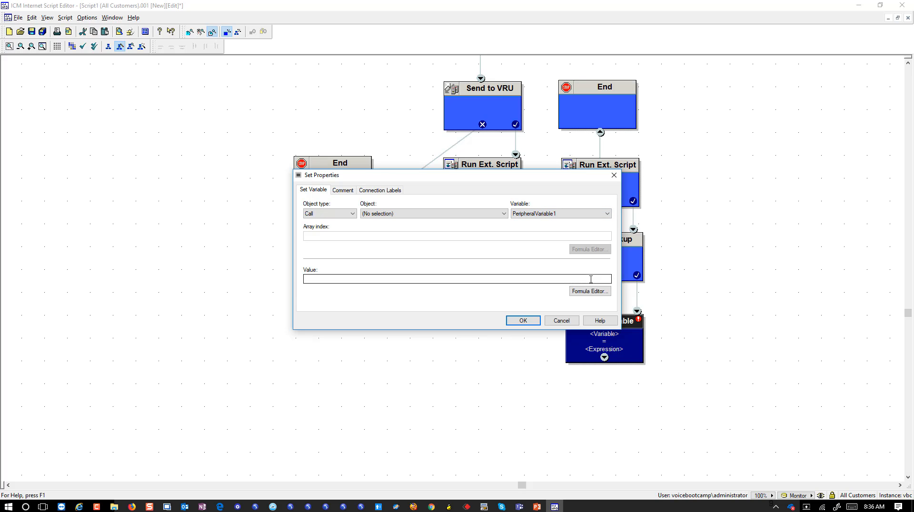
Step: Start a formula for the Set Variable value by inserting the built-in substr() function
{"action": "left_click", "coordinate": [590, 291]}
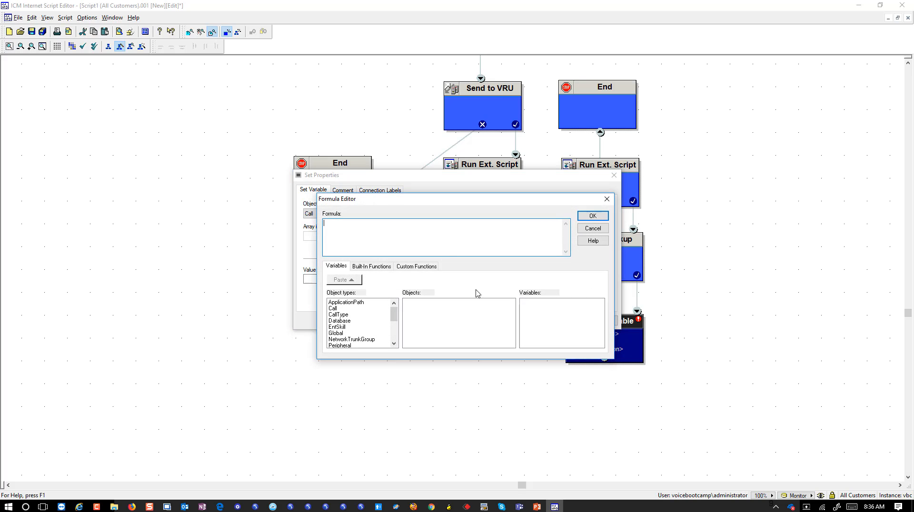
{"action": "left_click", "coordinate": [372, 267]}
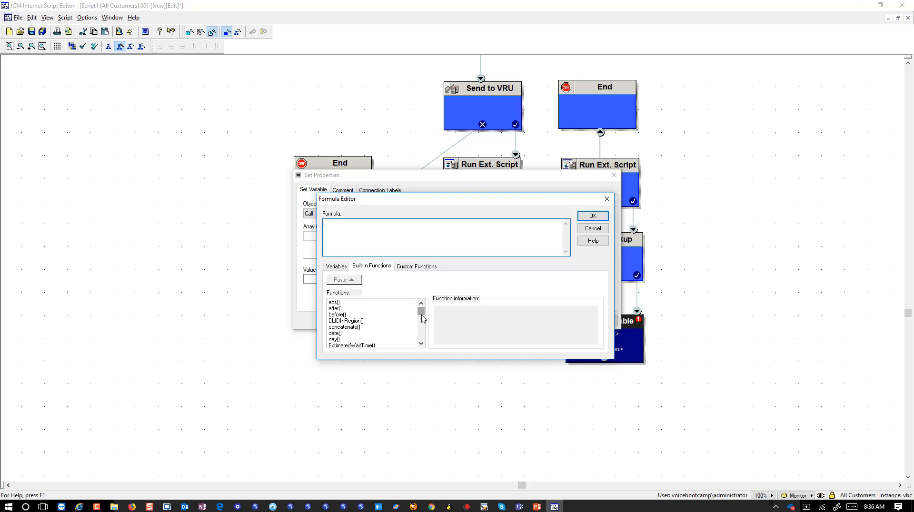
{"action": "left_click_drag", "start_coordinate": [423, 318], "coordinate": [423, 339]}
{"action": "left_click", "coordinate": [336, 308]}
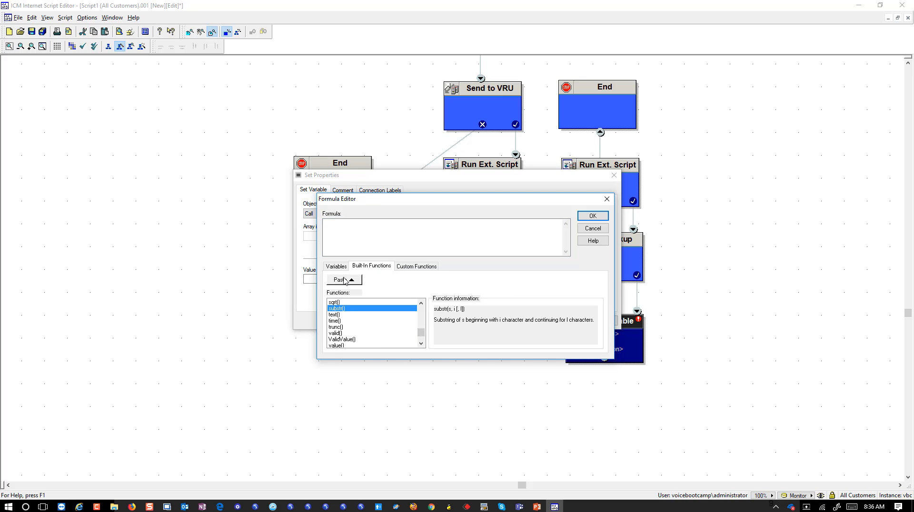
{"action": "left_click", "coordinate": [345, 280]}
{"action": "left_click", "coordinate": [341, 228]}
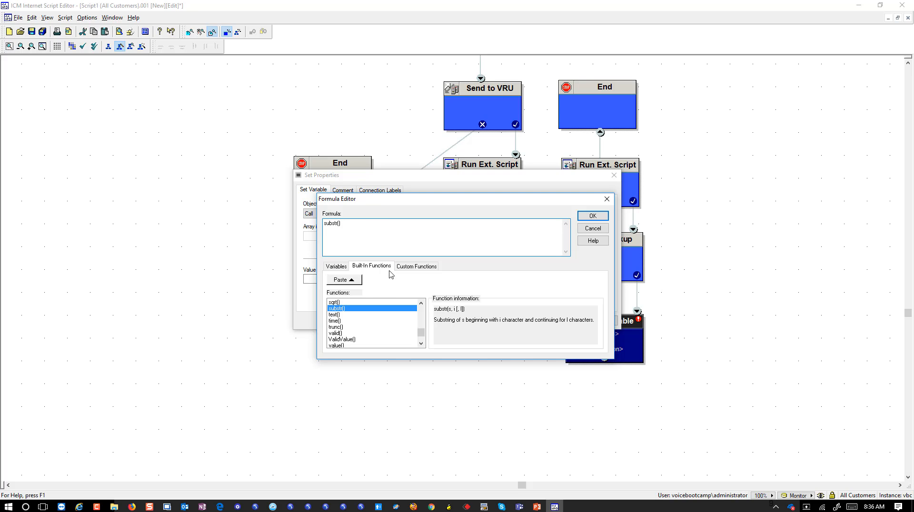
Step: Complete the formula as substr(Database.Customers.strPhone,0,3) and apply the Set Variable node's properties
{"action": "left_click", "coordinate": [343, 268]}
{"action": "left_click", "coordinate": [341, 321]}
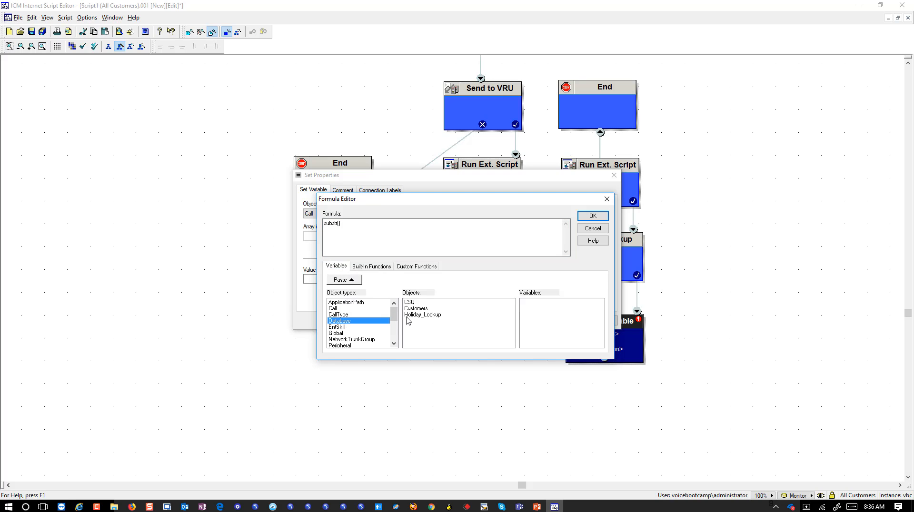
{"action": "left_click", "coordinate": [414, 309]}
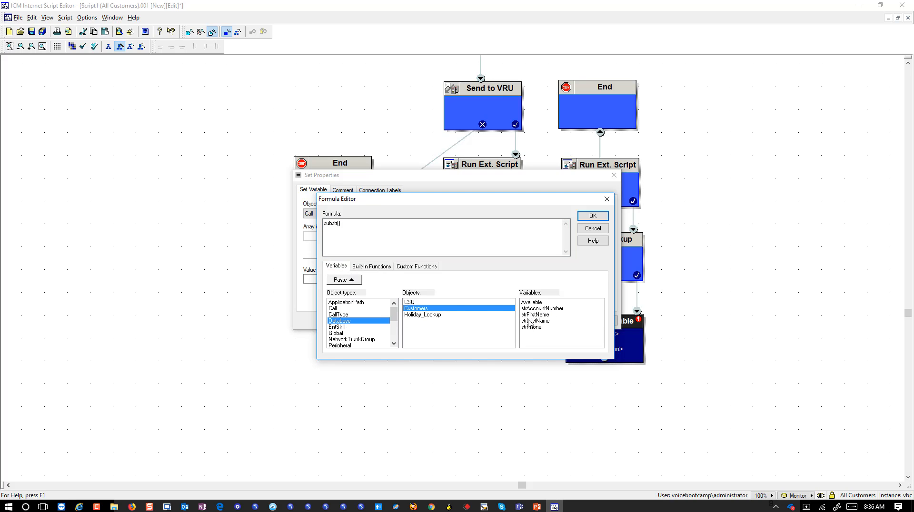
{"action": "left_click", "coordinate": [532, 327]}
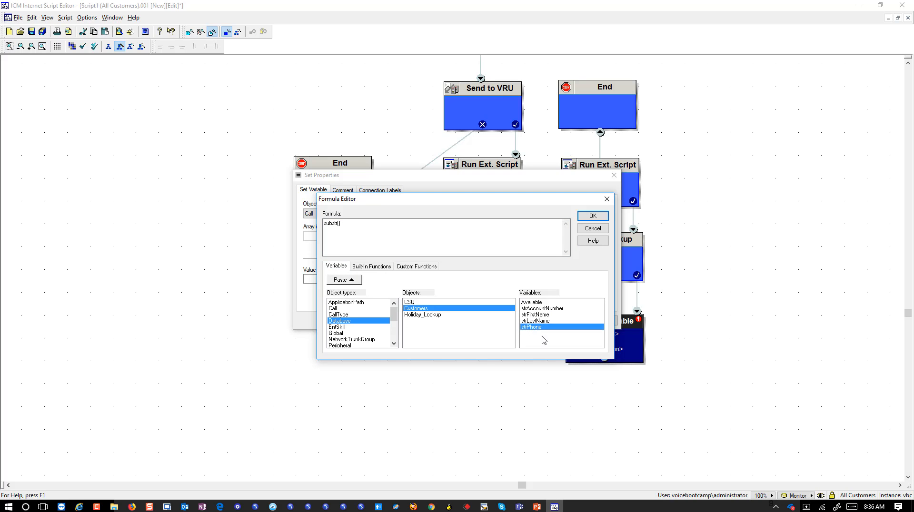
{"action": "left_click", "coordinate": [347, 281]}
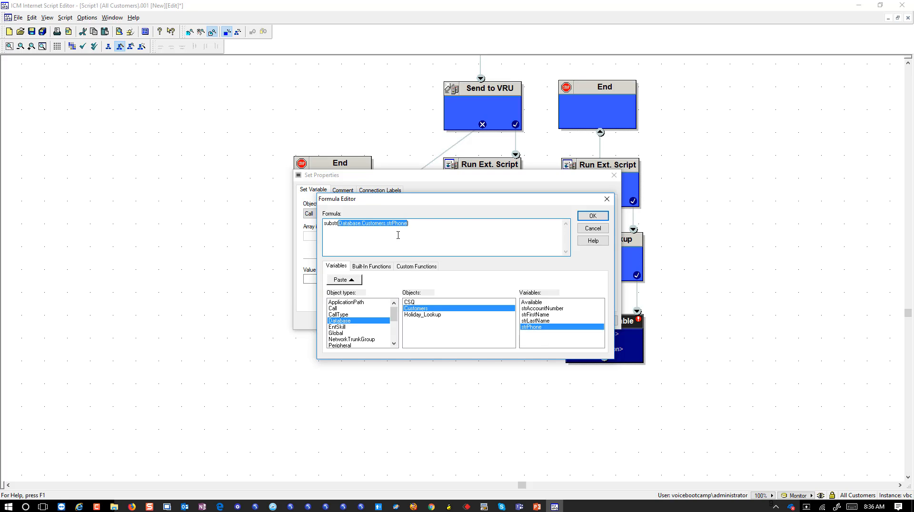
{"action": "left_click", "coordinate": [348, 225]}
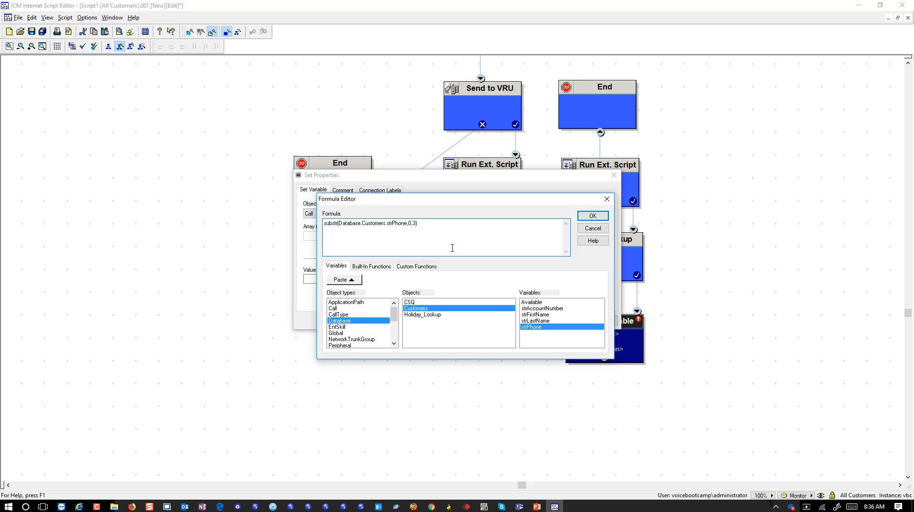
{"action": "left_click", "coordinate": [592, 216]}
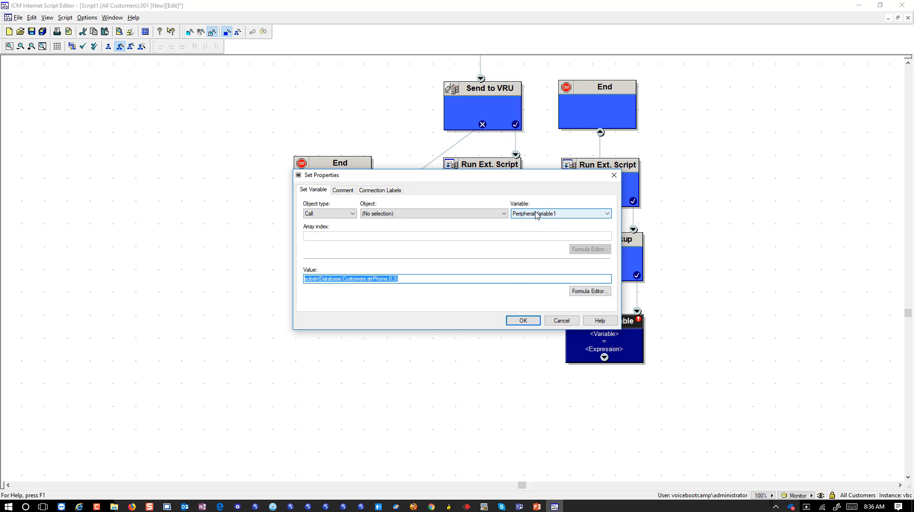
{"action": "left_click", "coordinate": [524, 322]}
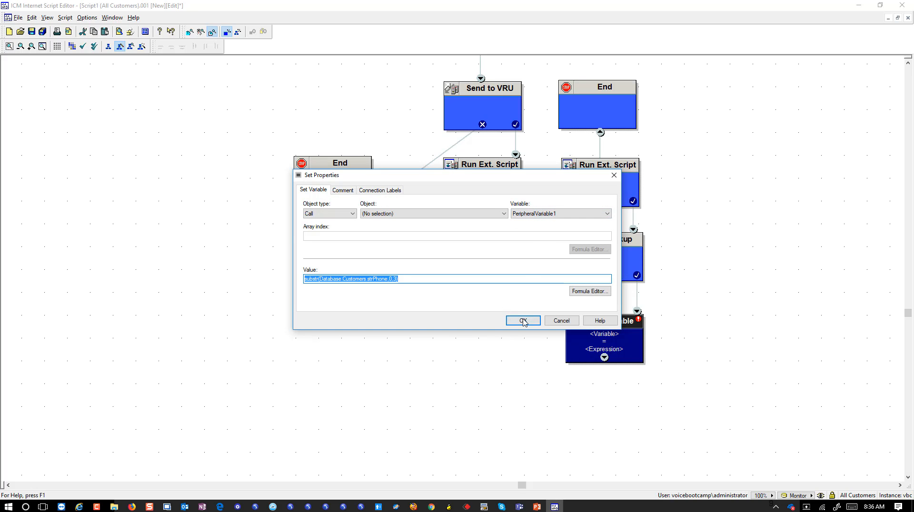
{"action": "left_click", "coordinate": [524, 321]}
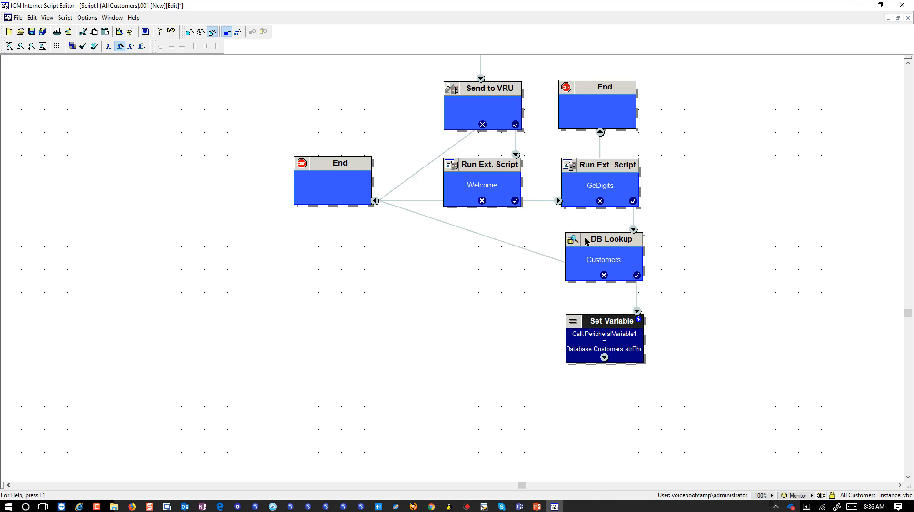
Step: Duplicate the DB Lookup node, place the copy to the left of the new Set Variable node, and connect the Set Variable output to it
{"action": "left_click", "coordinate": [624, 272]}
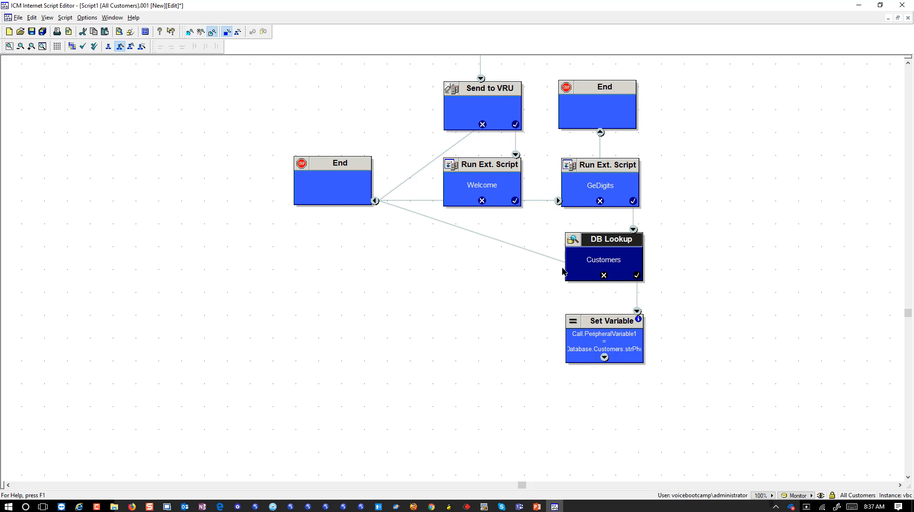
{"action": "key", "text": "ctrl+v"}
{"action": "left_click_drag", "start_coordinate": [66, 102], "coordinate": [504, 349]}
{"action": "left_click_drag", "start_coordinate": [604, 358], "coordinate": [521, 355]}
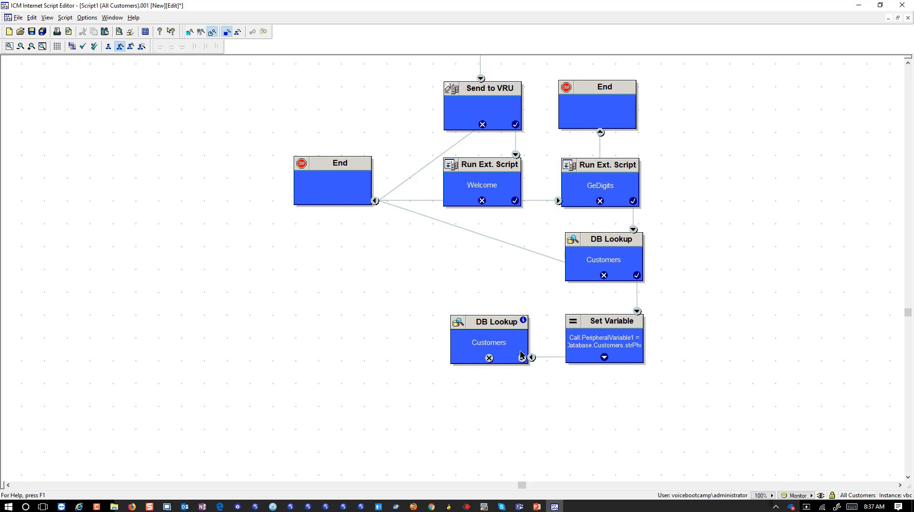
Step: Set the copied DB Lookup node's table to CSQ and clear its lookup value
{"action": "right_click", "coordinate": [472, 346]}
{"action": "left_click", "coordinate": [488, 379]}
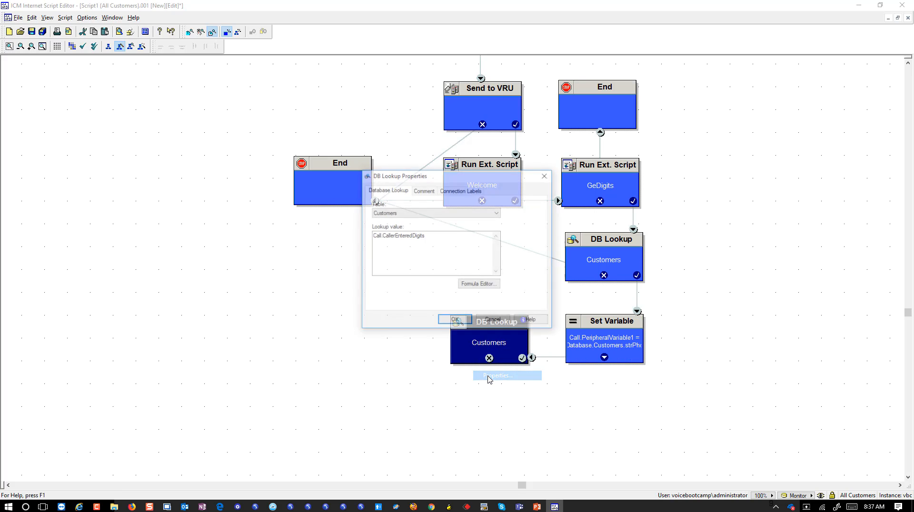
{"action": "left_click", "coordinate": [431, 211]}
{"action": "left_click", "coordinate": [415, 221]}
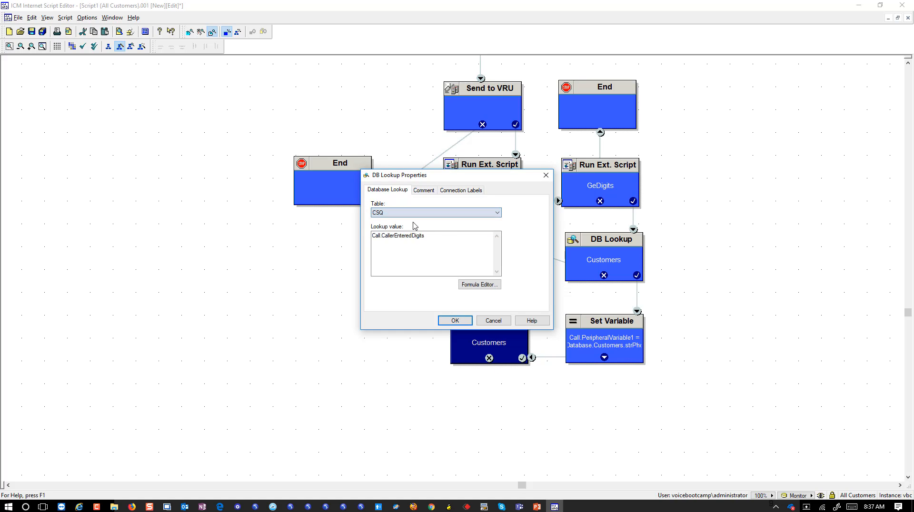
{"action": "left_click_drag", "start_coordinate": [424, 236], "coordinate": [268, 245]}
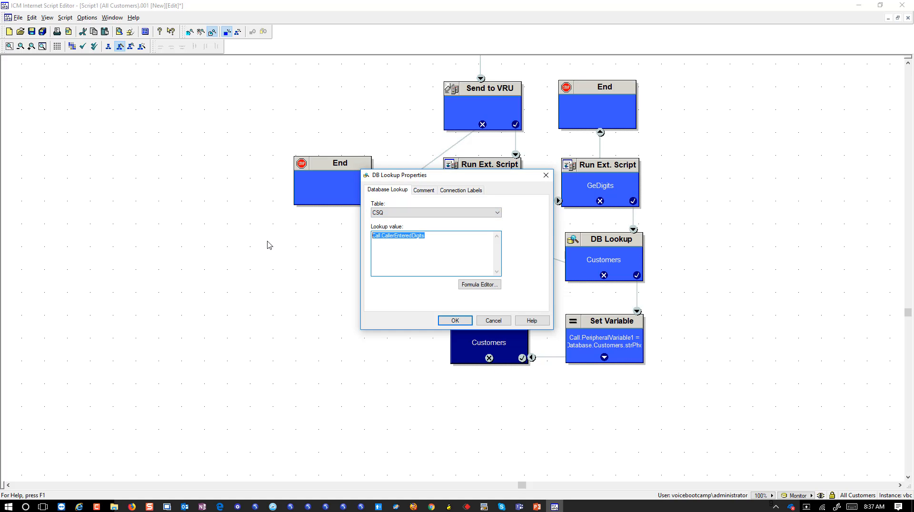
{"action": "key", "text": "Delete"}
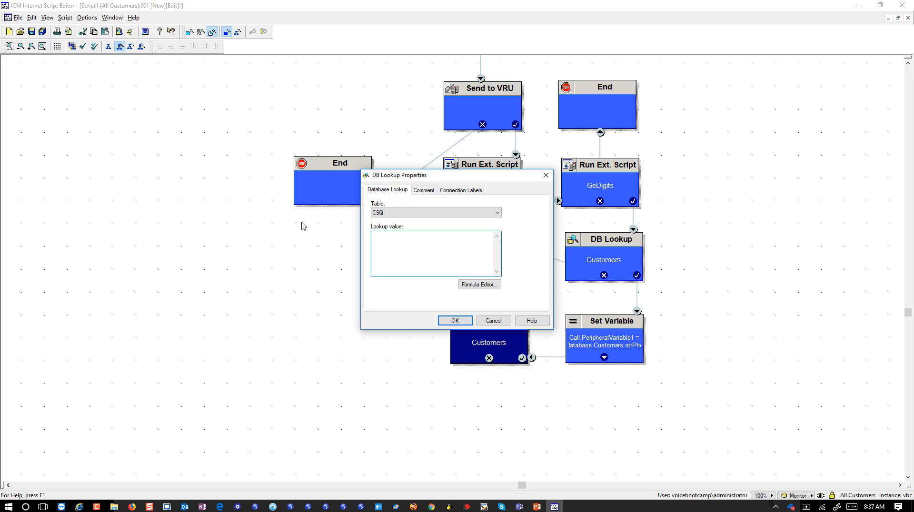
Step: Build the CSQ lookup value as the formula Call.PeripheralVariable1
{"action": "left_click", "coordinate": [490, 284]}
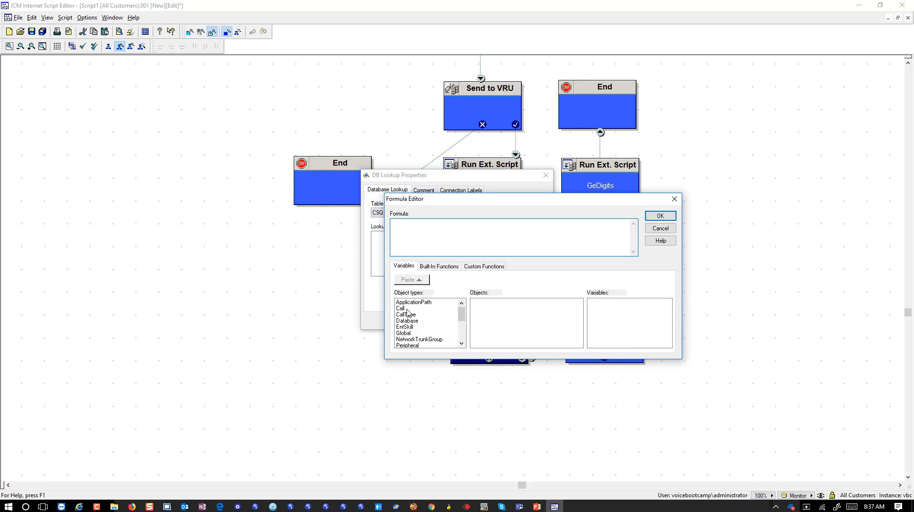
{"action": "left_click", "coordinate": [408, 308]}
{"action": "scroll", "coordinate": [626, 329], "scroll_direction": "down", "scroll_amount": 3}
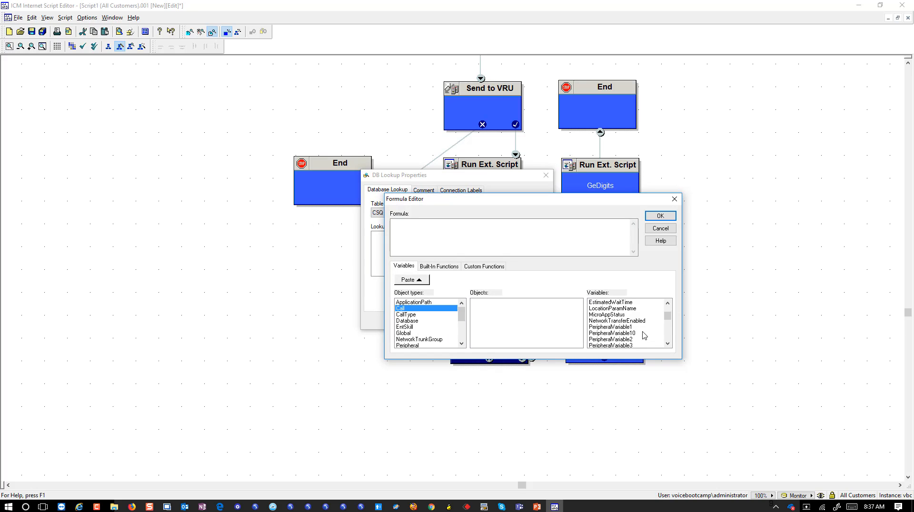
{"action": "left_click", "coordinate": [632, 327]}
{"action": "left_click", "coordinate": [408, 280]}
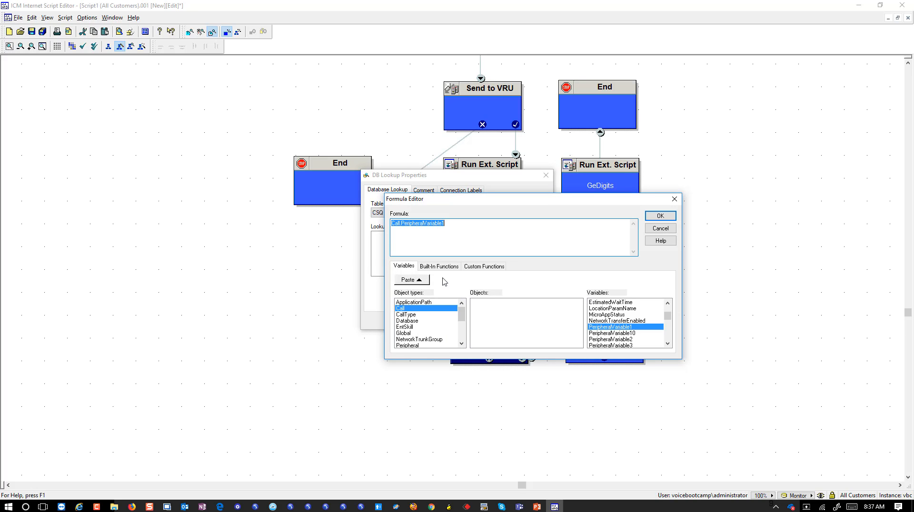
{"action": "left_click", "coordinate": [660, 216]}
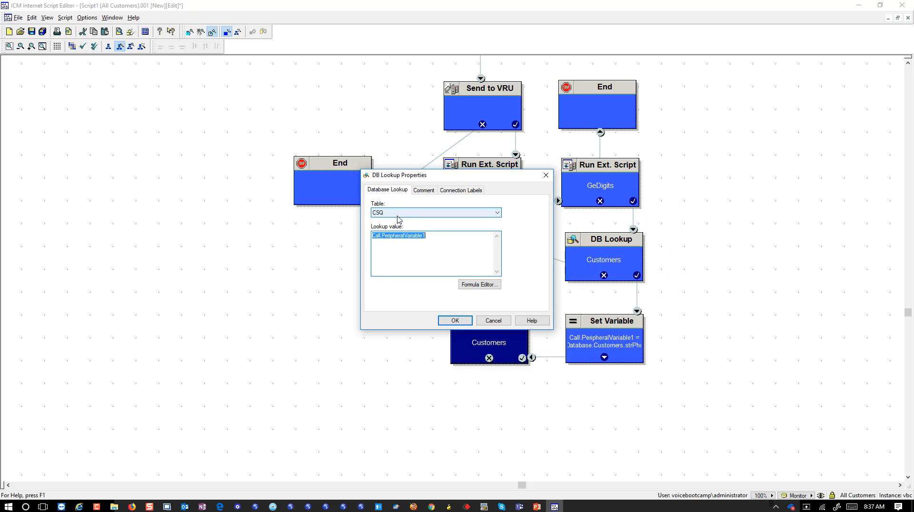
Step: Open Notepad, copy the lookup value into it, and complete the note as Call.PeripheralVariable1 = 702
{"action": "left_click", "coordinate": [445, 236]}
{"action": "left_click_drag", "start_coordinate": [445, 236], "coordinate": [372, 235]}
{"action": "left_click", "coordinate": [445, 236]}
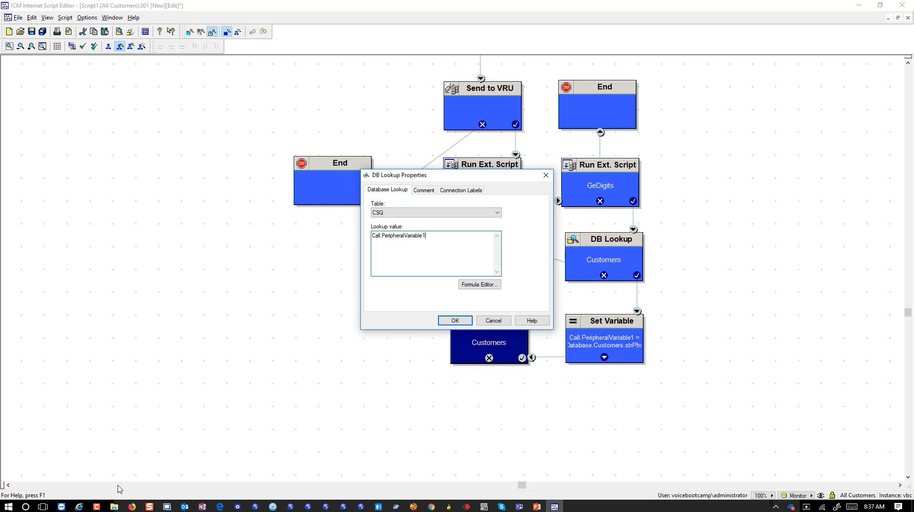
{"action": "left_click", "coordinate": [25, 507]}
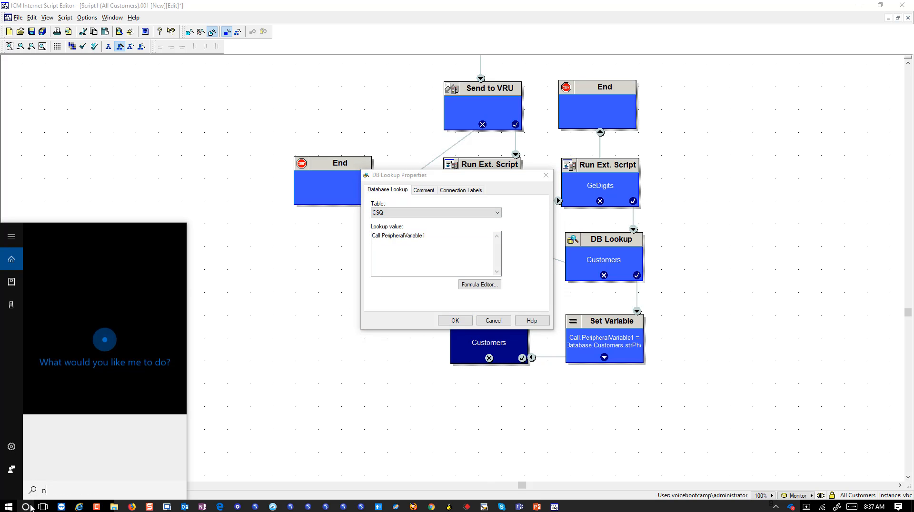
{"action": "type", "text": "notepad"}
{"action": "key", "text": "Return"}
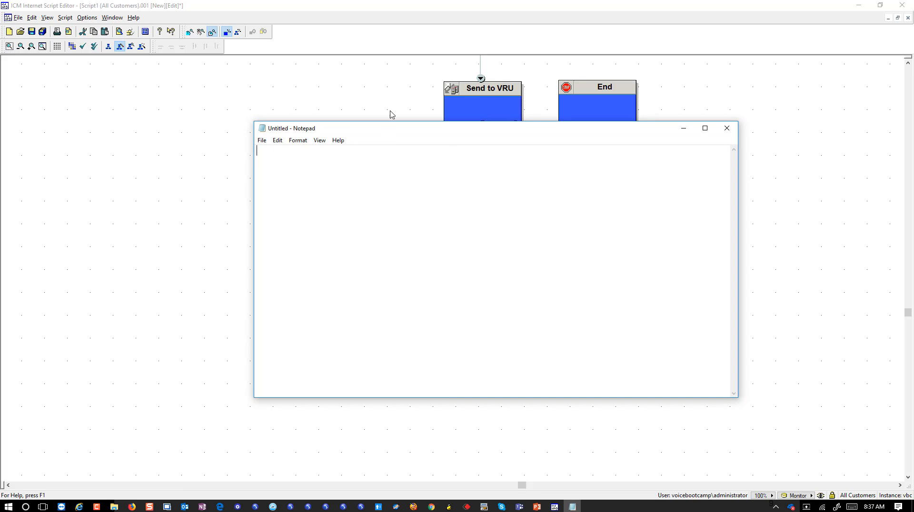
{"action": "left_click", "coordinate": [392, 115]}
{"action": "key", "text": "ctrl+c"}
{"action": "key", "text": "alt+Tab"}
{"action": "key", "text": "ctrl+v"}
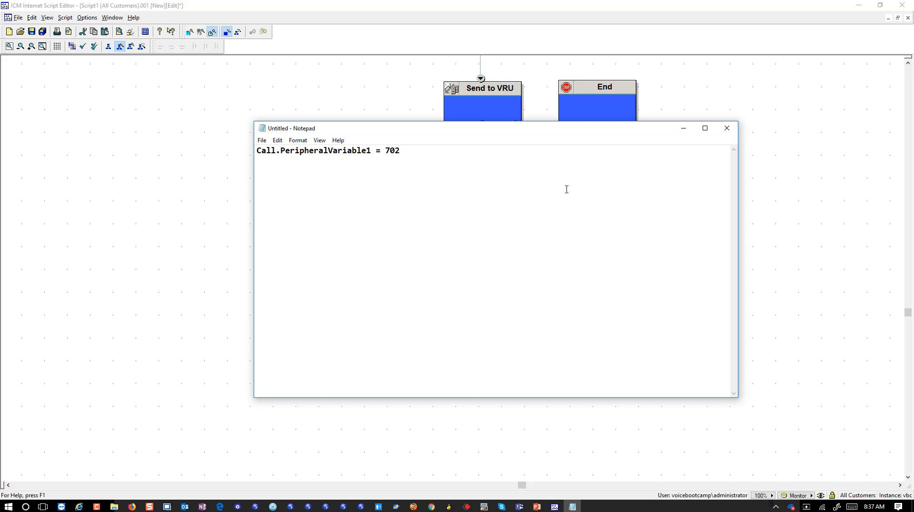
Step: Switch to the PowerPoint presentation and examine the area code to skill name mapping on the Skills Group Database slide
{"action": "left_click", "coordinate": [683, 128]}
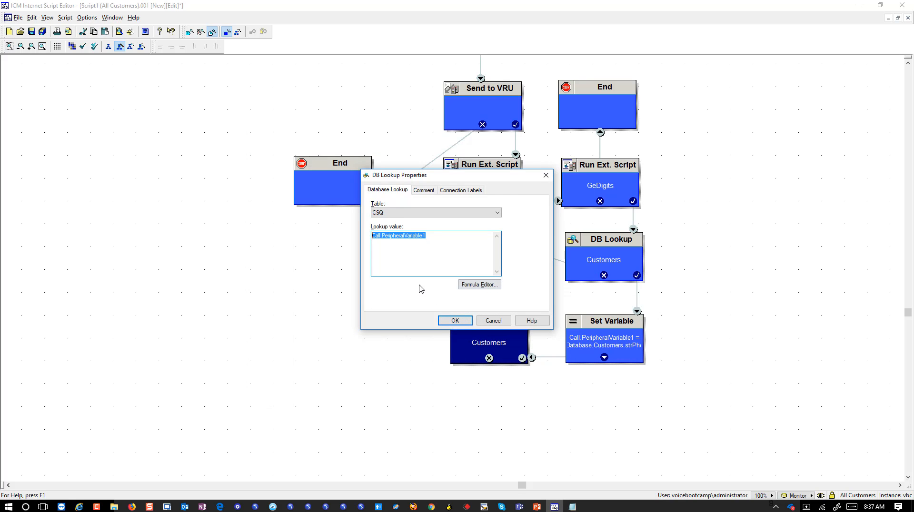
{"action": "key", "text": "alt+Tab"}
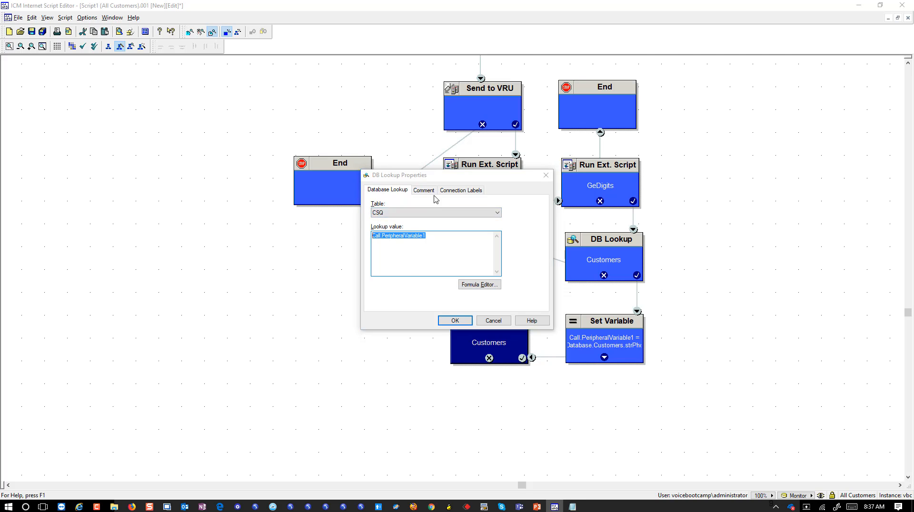
{"action": "left_click_drag", "start_coordinate": [389, 152], "coordinate": [436, 151]}
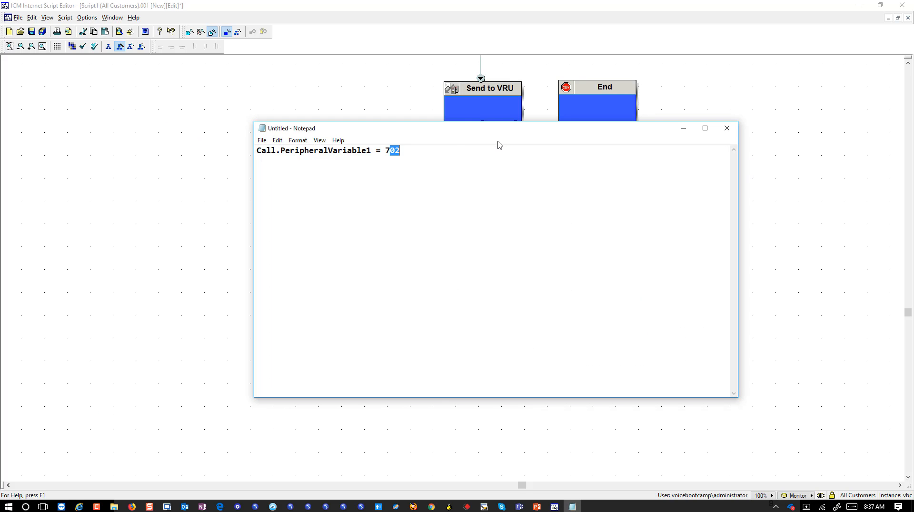
{"action": "left_click", "coordinate": [537, 506]}
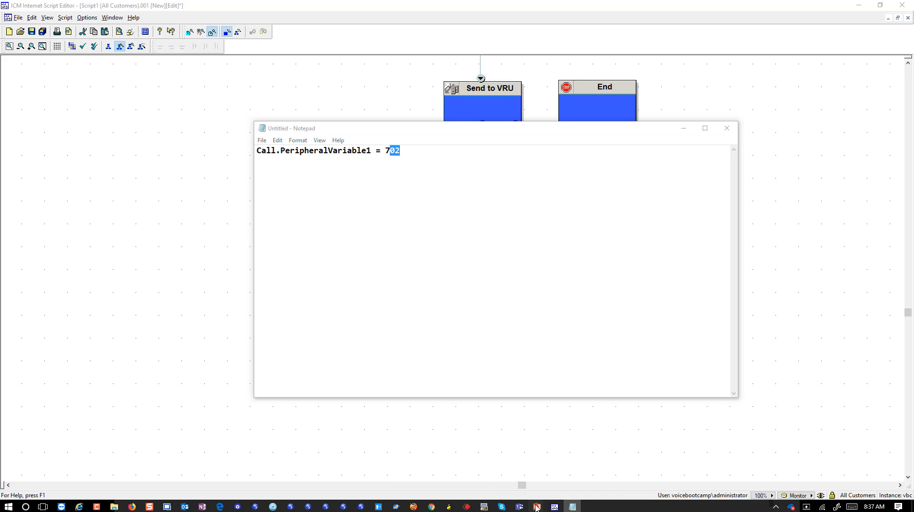
{"action": "left_click", "coordinate": [484, 458]}
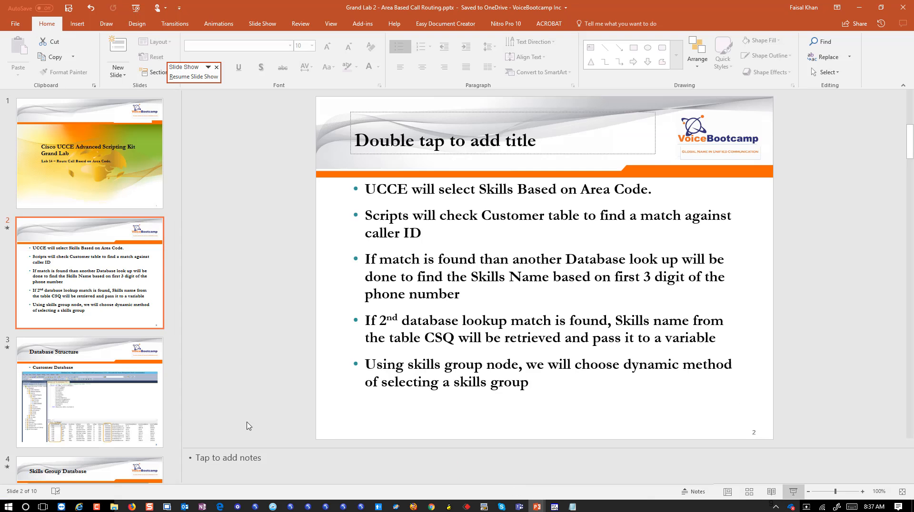
{"action": "left_click", "coordinate": [157, 434]}
{"action": "left_click", "coordinate": [136, 473]}
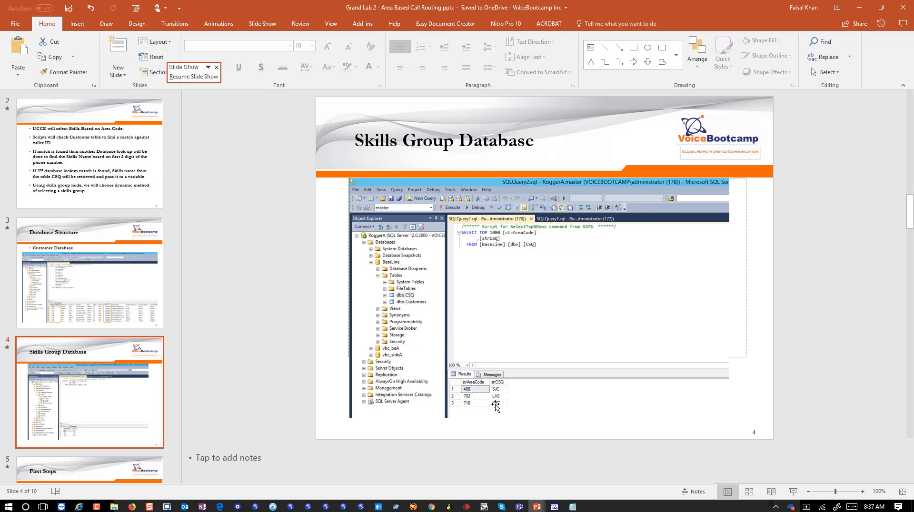
{"action": "left_click", "coordinate": [861, 10]}
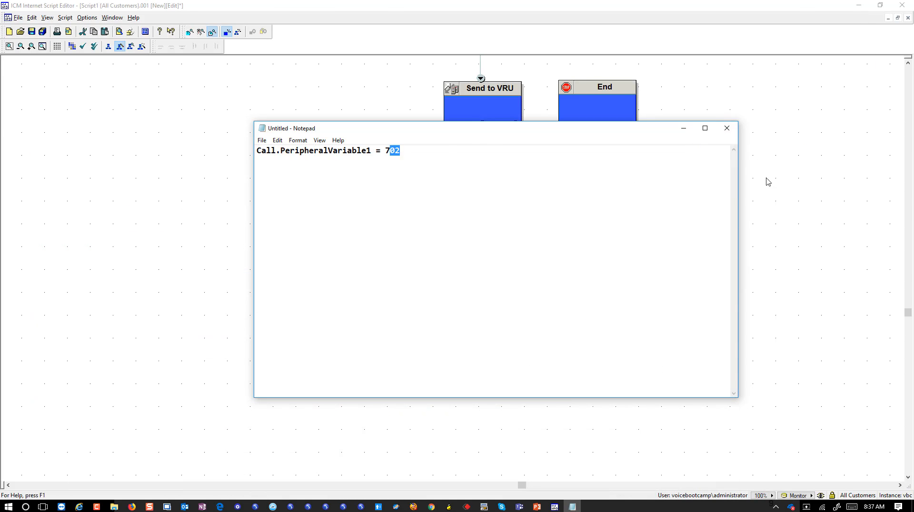
Step: Return to the script editor, apply the CSQ lookup settings, and connect the CSQ DB Lookup's failure output to the shared End node
{"action": "left_click", "coordinate": [815, 236]}
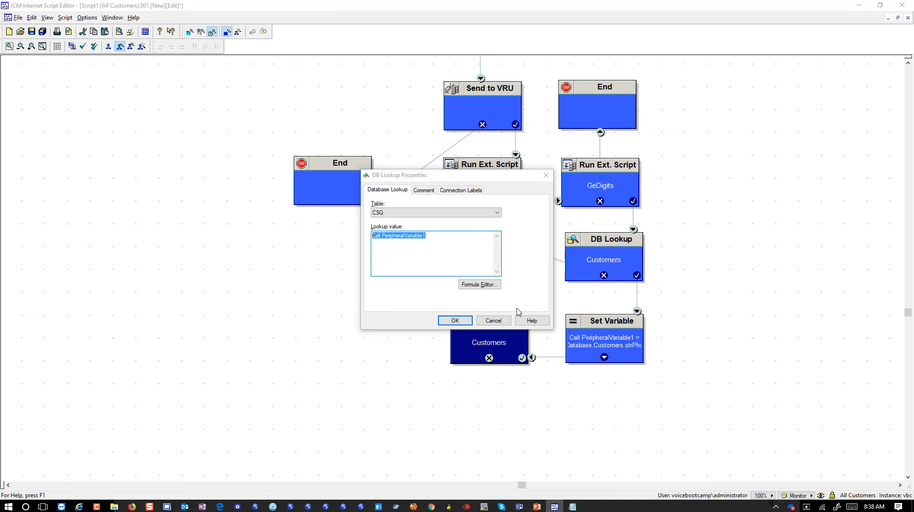
{"action": "left_click", "coordinate": [461, 322]}
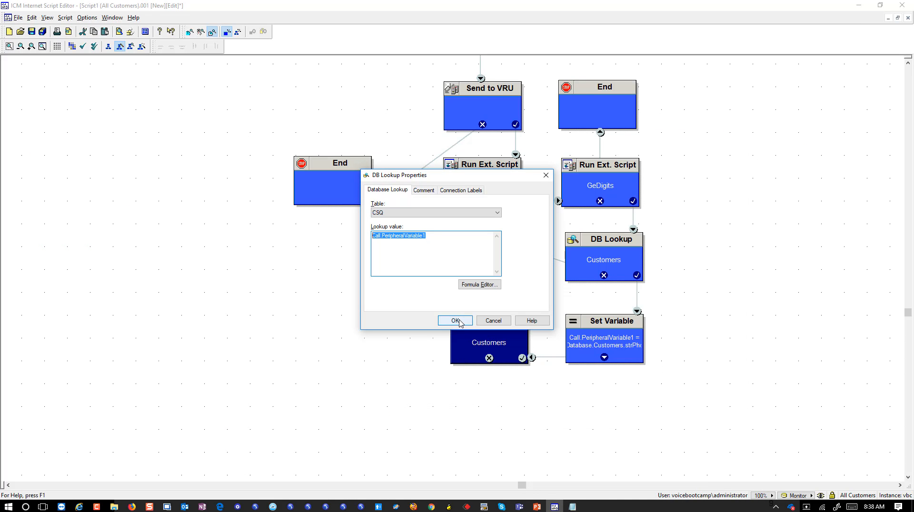
{"action": "left_click", "coordinate": [460, 322]}
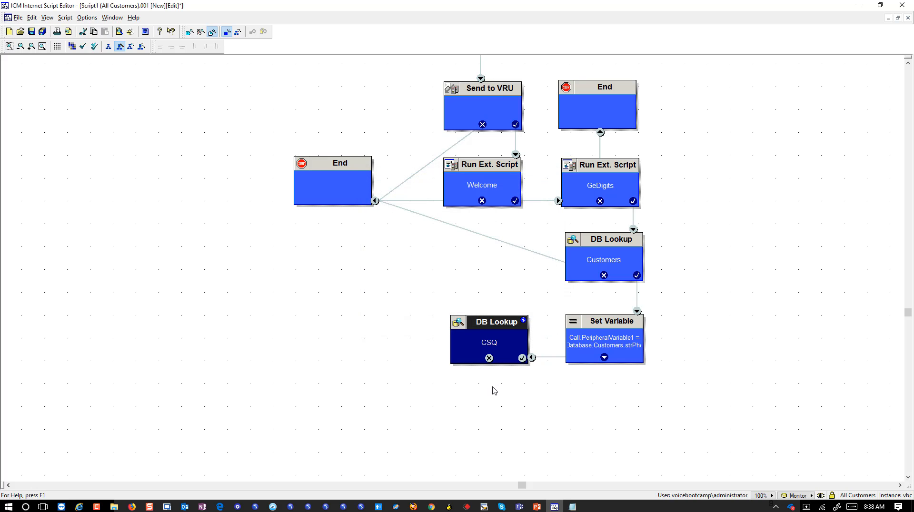
{"action": "left_click_drag", "start_coordinate": [488, 358], "coordinate": [337, 197]}
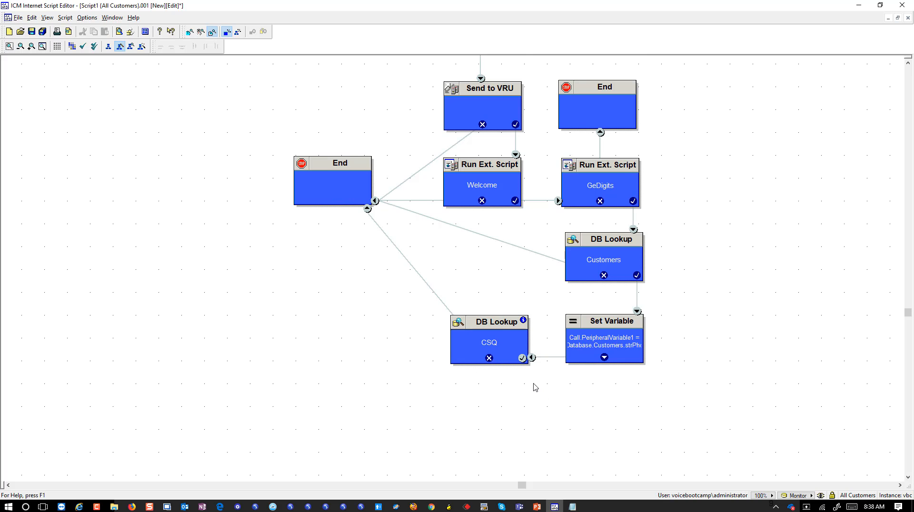
Step: Duplicate the Set Variable node, place the copy below the CSQ DB Lookup, and connect the lookup's success output to it
{"action": "scroll", "coordinate": [535, 387], "scroll_direction": "down", "scroll_amount": 3}
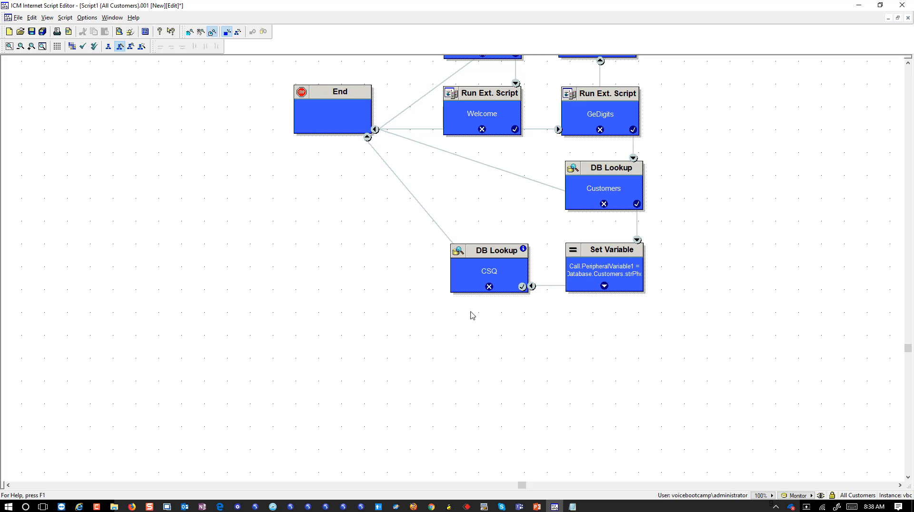
{"action": "left_click", "coordinate": [599, 270]}
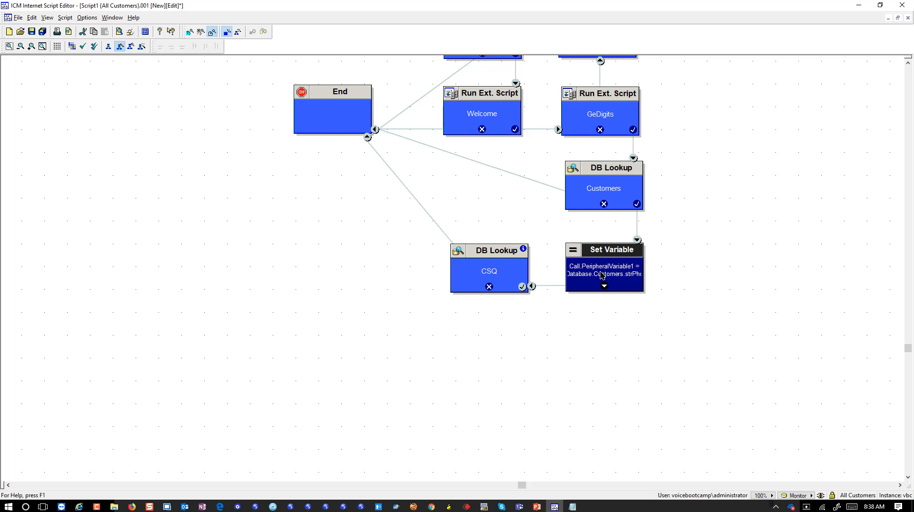
{"action": "key", "text": "ctrl+c"}
{"action": "key", "text": "ctrl+v"}
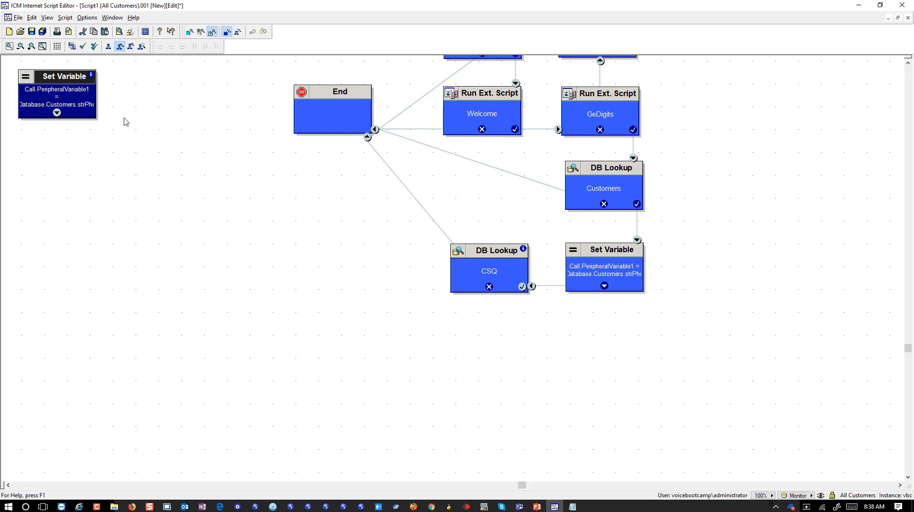
{"action": "left_click_drag", "start_coordinate": [122, 120], "coordinate": [498, 364]}
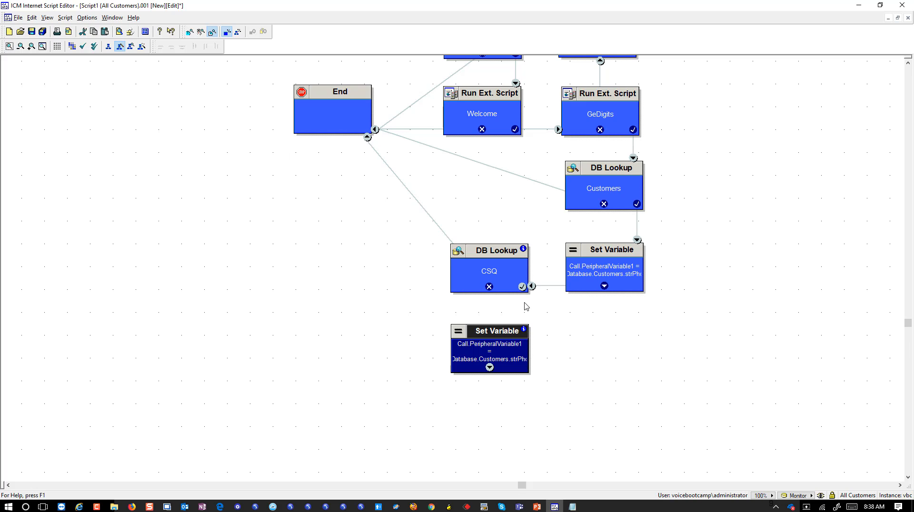
{"action": "left_click_drag", "start_coordinate": [522, 286], "coordinate": [507, 360]}
Step: Set the copied Set Variable node's variable to PeripheralVariable2 and clear its value
{"action": "right_click", "coordinate": [510, 365]}
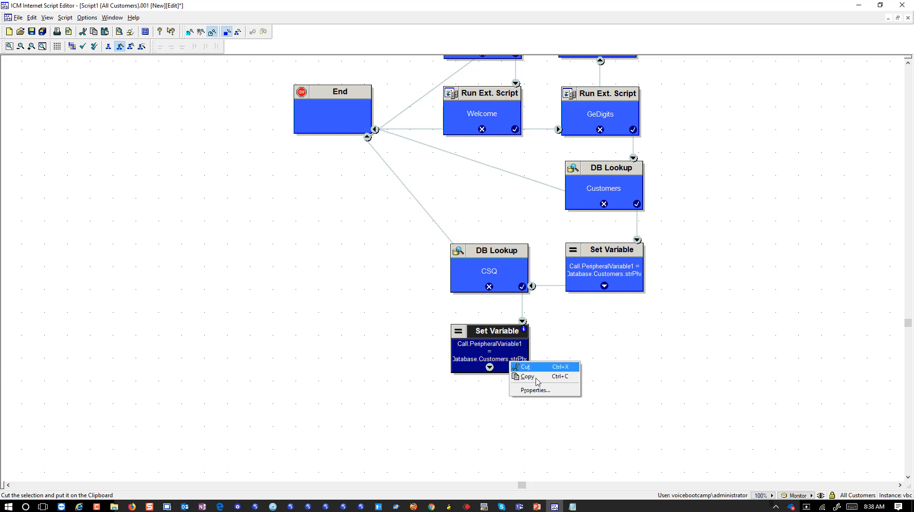
{"action": "left_click", "coordinate": [533, 387]}
{"action": "left_click", "coordinate": [551, 217]}
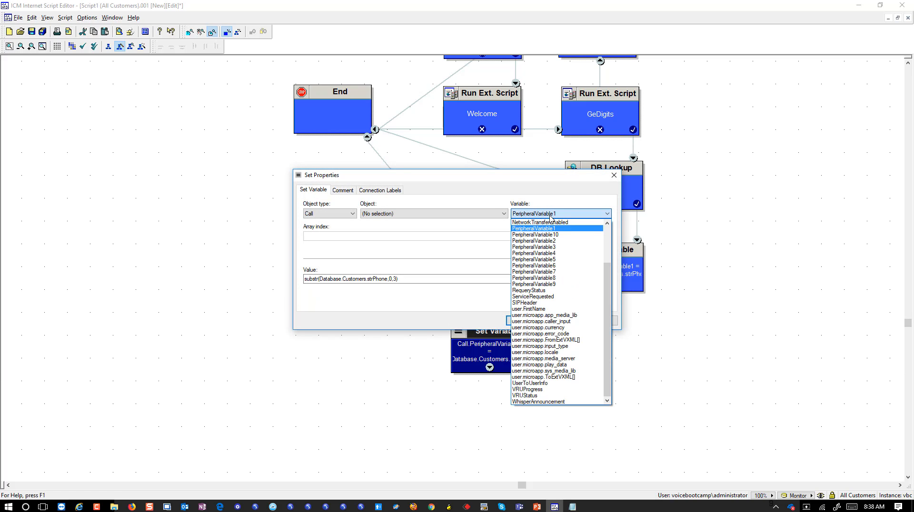
{"action": "left_click", "coordinate": [553, 241]}
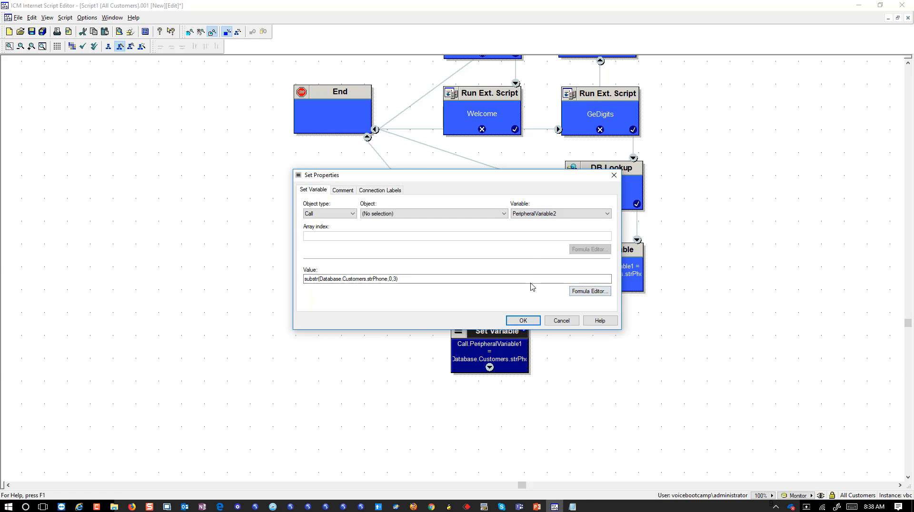
{"action": "left_click_drag", "start_coordinate": [532, 281], "coordinate": [3, 261]}
{"action": "key", "text": "Delete"}
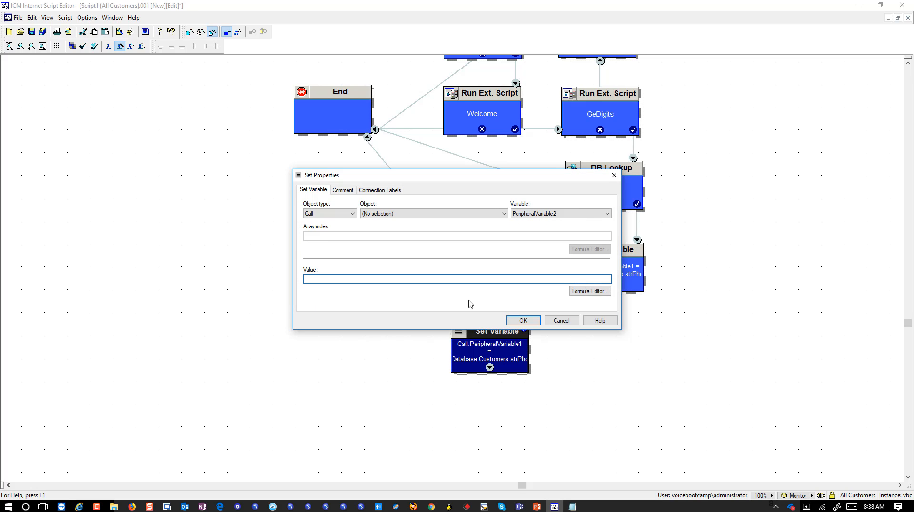
Step: Build the PeripheralVariable2 value as the formula Database.CSQ.strCSQ and apply the Set Variable properties
{"action": "left_click", "coordinate": [590, 290]}
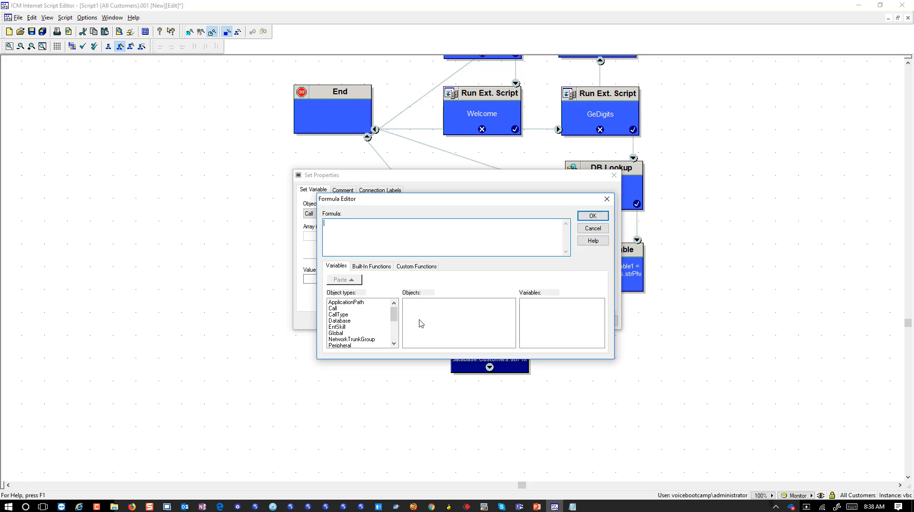
{"action": "left_click", "coordinate": [338, 320]}
{"action": "left_click", "coordinate": [411, 303]}
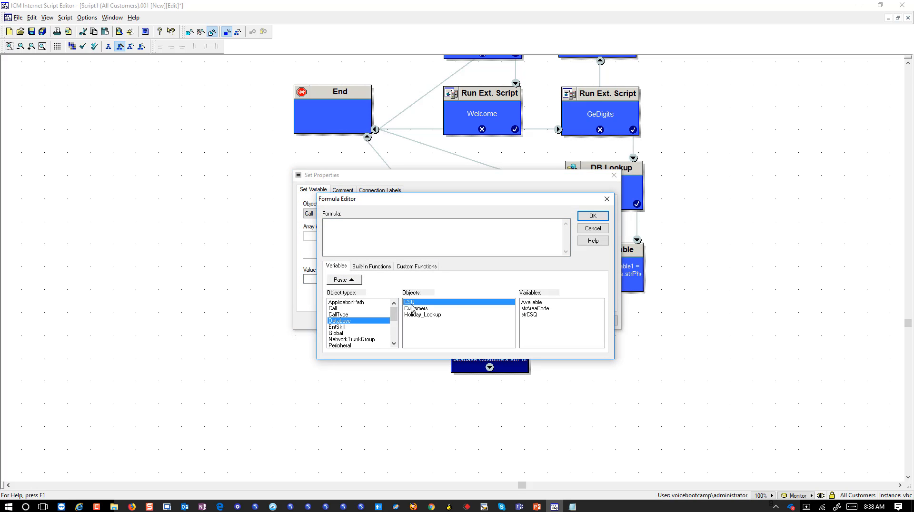
{"action": "left_click", "coordinate": [535, 314]}
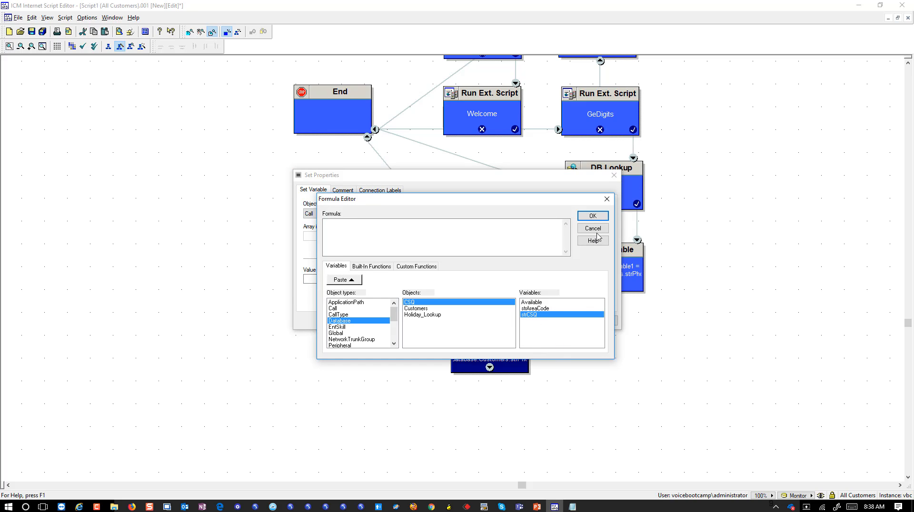
{"action": "left_click", "coordinate": [336, 280]}
{"action": "left_click", "coordinate": [391, 224]}
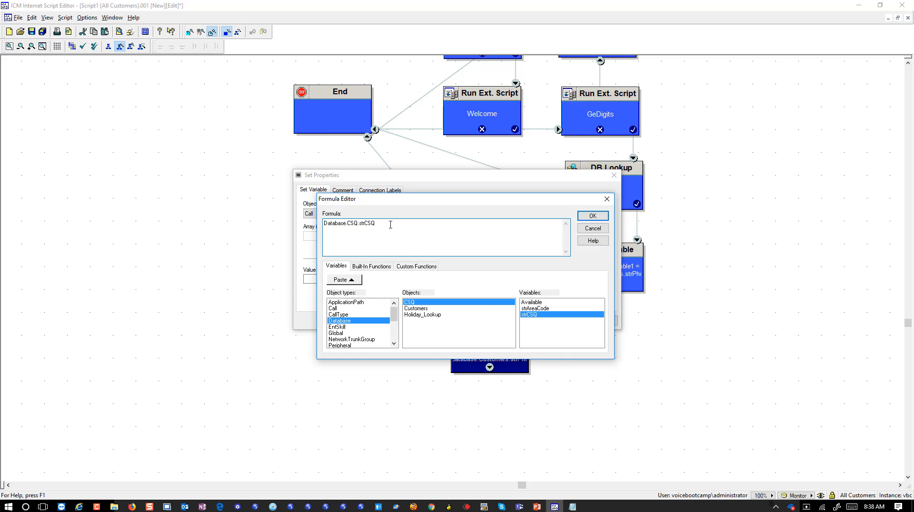
{"action": "left_click_drag", "start_coordinate": [390, 223], "coordinate": [329, 223]}
{"action": "left_click", "coordinate": [594, 216]}
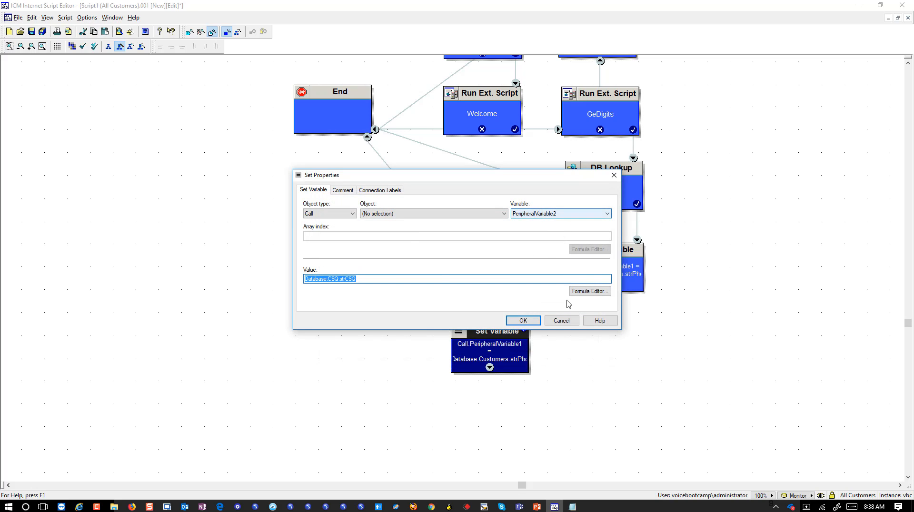
{"action": "left_click", "coordinate": [525, 320]}
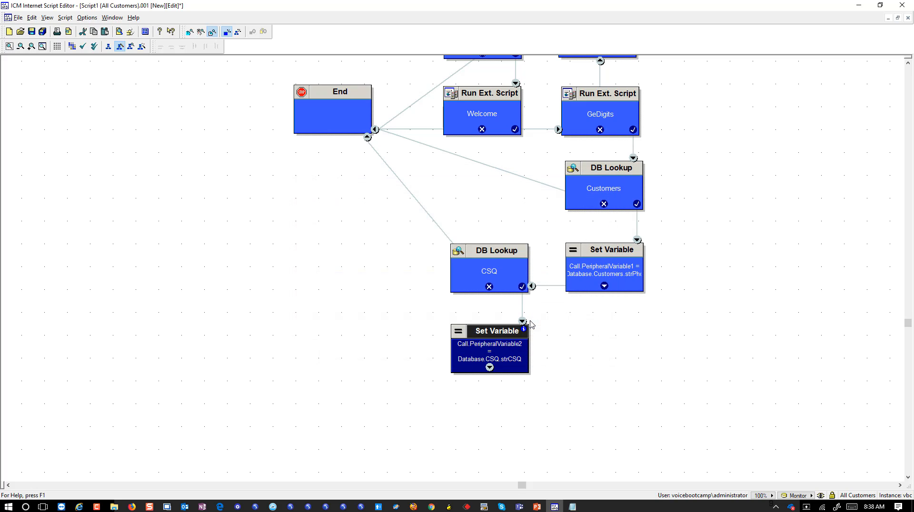
{"action": "left_click", "coordinate": [534, 326]}
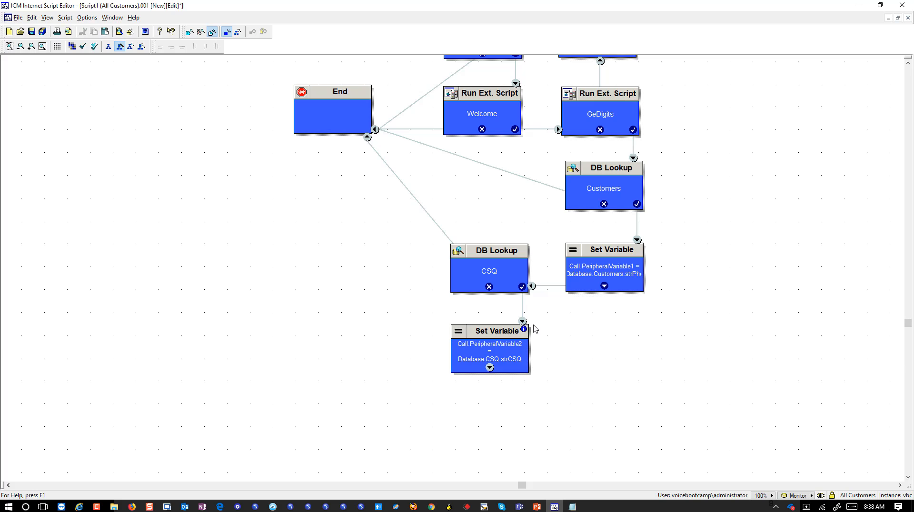
Step: Add a Select node below the PeripheralVariable2 Set Variable node and connect the Set Variable output to it
{"action": "right_click", "coordinate": [357, 304]}
{"action": "mouse_move", "coordinate": [395, 271]}
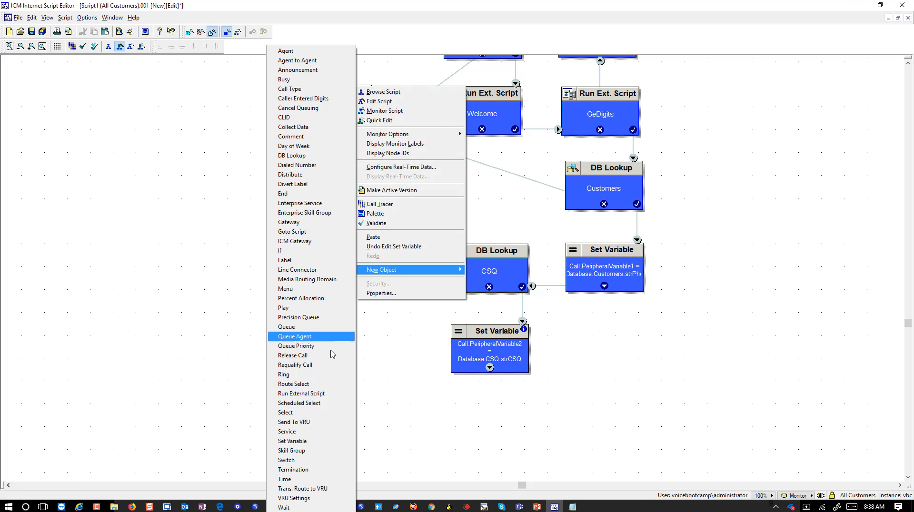
{"action": "left_click", "coordinate": [332, 413]}
{"action": "left_click_drag", "start_coordinate": [366, 284], "coordinate": [354, 335]}
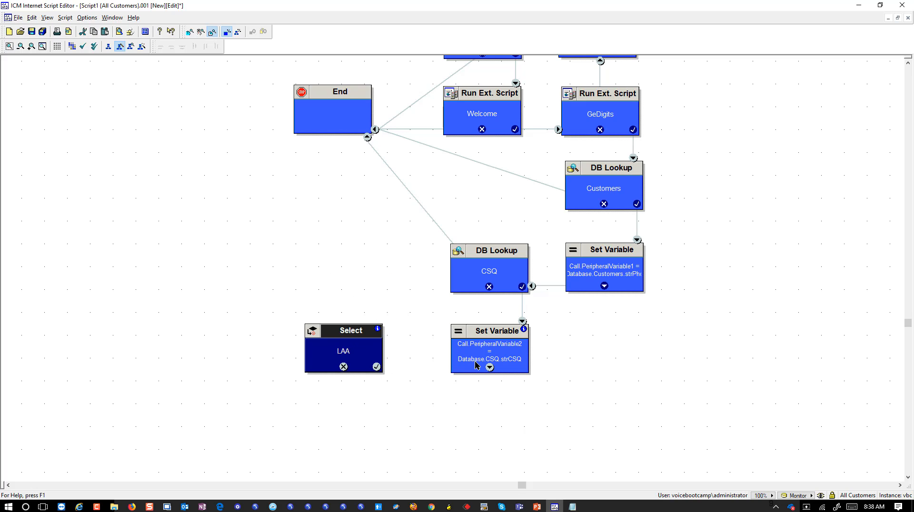
{"action": "left_click", "coordinate": [354, 334]}
{"action": "scroll", "coordinate": [362, 338], "scroll_direction": "down", "scroll_amount": 3}
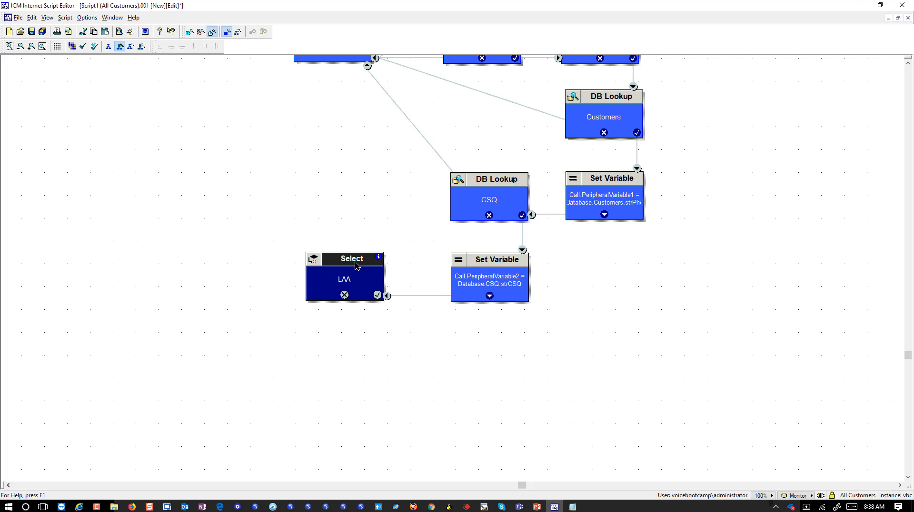
{"action": "left_click_drag", "start_coordinate": [358, 268], "coordinate": [507, 347]}
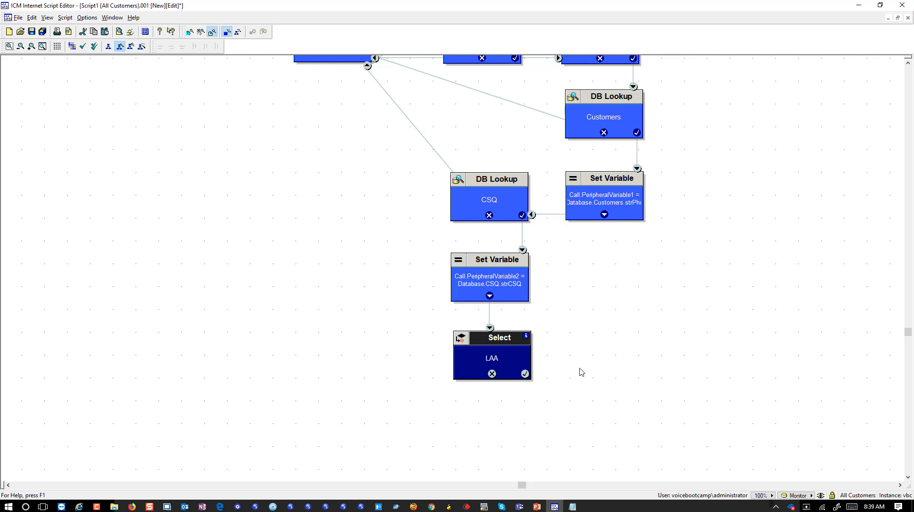
Step: Add a Skill Group node to the right of the Select node and connect the Select node's success output to it
{"action": "scroll", "coordinate": [580, 371], "scroll_direction": "down", "scroll_amount": 3}
{"action": "right_click", "coordinate": [358, 281]}
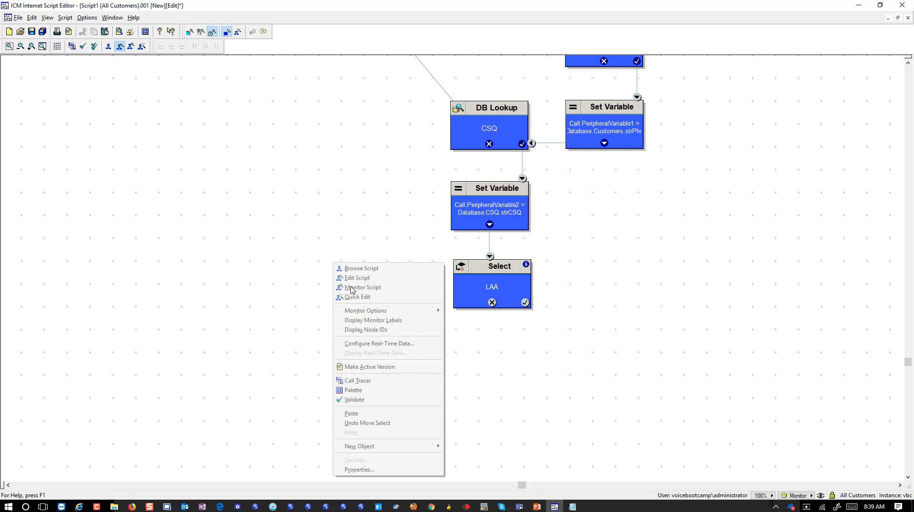
{"action": "mouse_move", "coordinate": [400, 447]}
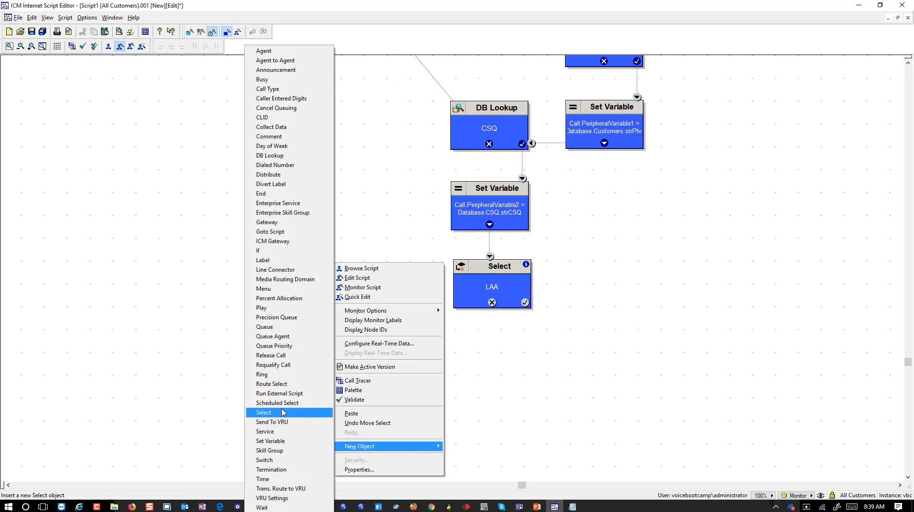
{"action": "left_click", "coordinate": [279, 451]}
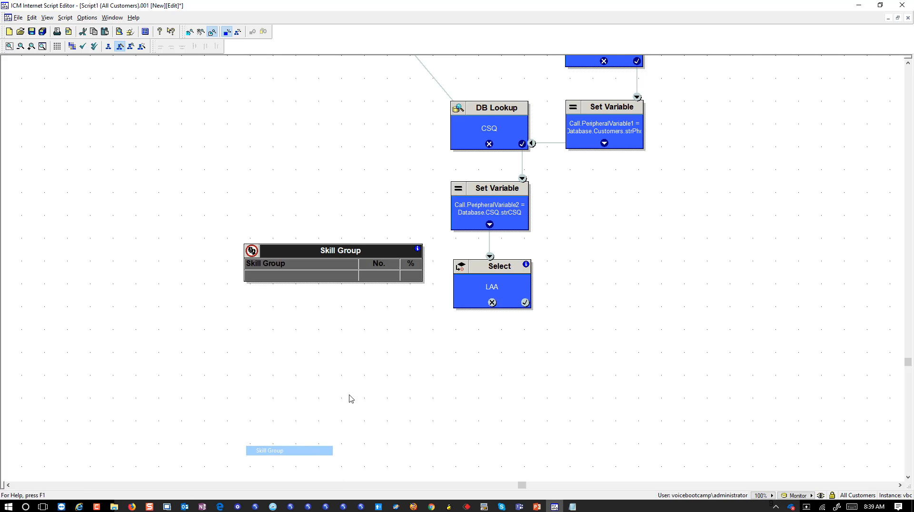
{"action": "left_click_drag", "start_coordinate": [304, 255], "coordinate": [627, 284]}
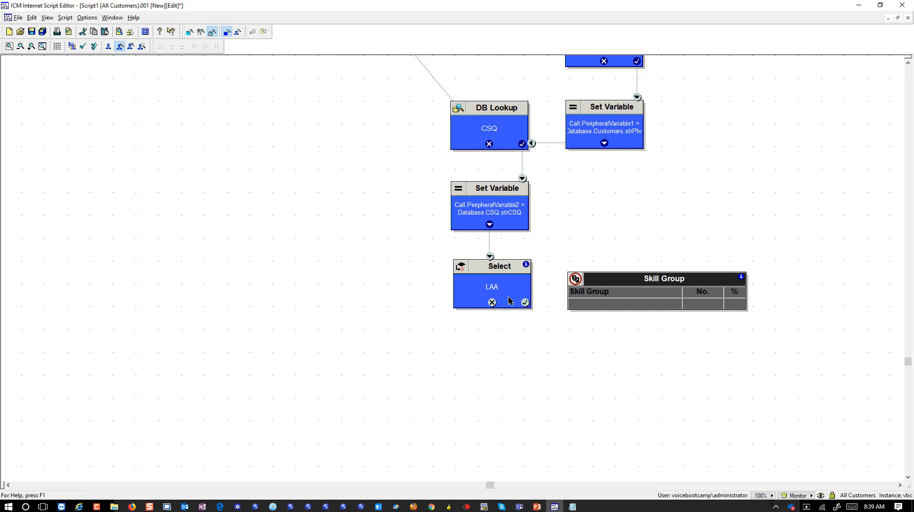
{"action": "left_click_drag", "start_coordinate": [525, 302], "coordinate": [622, 309]}
Step: Set the Skill Group node's target references to be looked up by expression, by name
{"action": "right_click", "coordinate": [623, 309]}
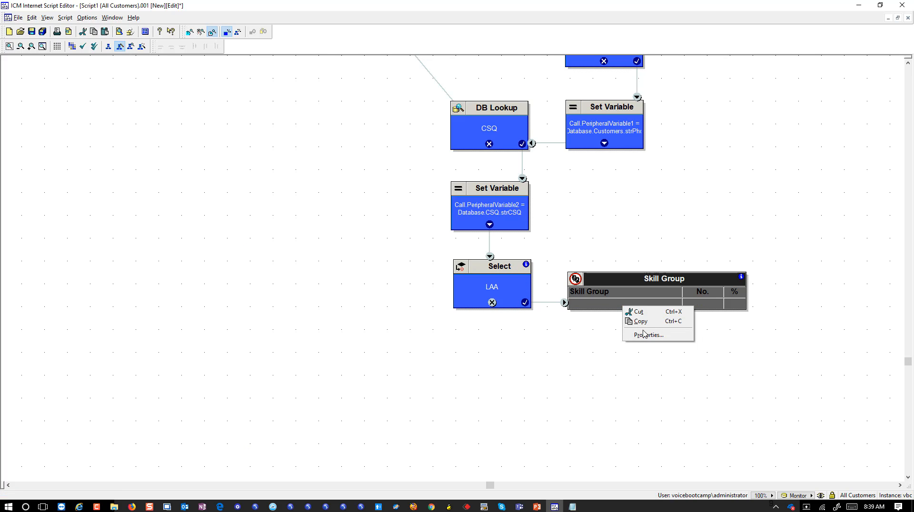
{"action": "left_click", "coordinate": [638, 335]}
{"action": "left_click", "coordinate": [385, 230]}
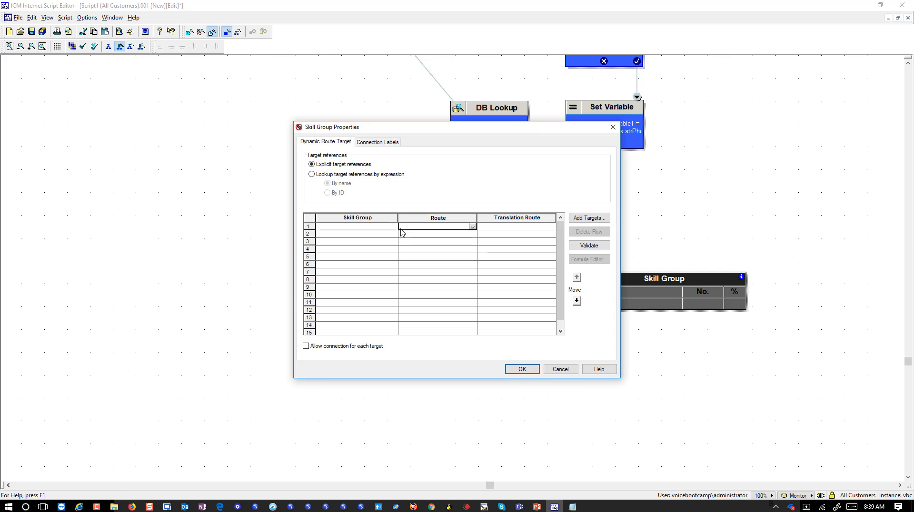
{"action": "left_click", "coordinate": [394, 227]}
{"action": "left_click", "coordinate": [393, 229]}
{"action": "left_click", "coordinate": [393, 227]}
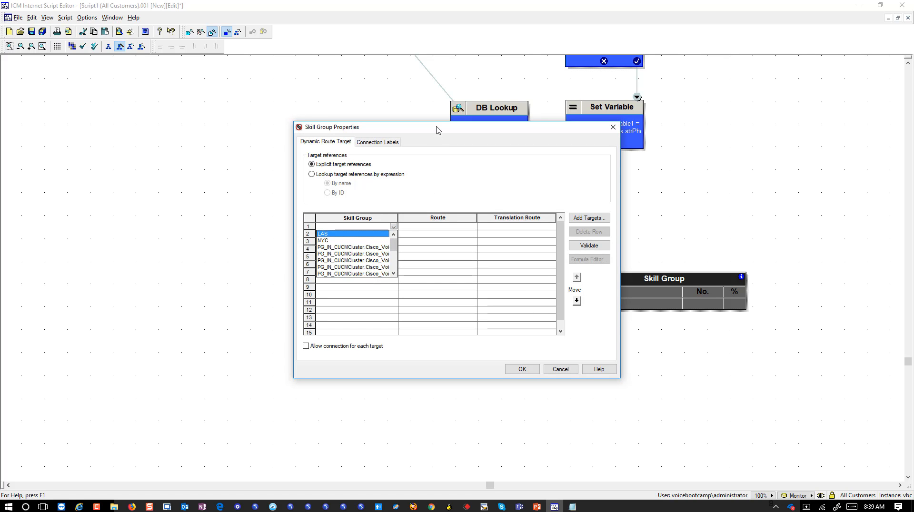
{"action": "left_click_drag", "start_coordinate": [437, 129], "coordinate": [524, 141]}
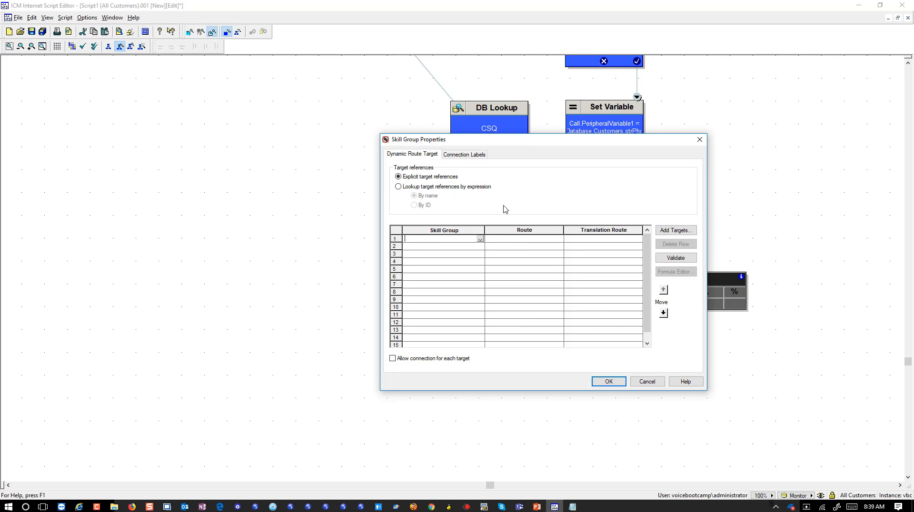
{"action": "left_click", "coordinate": [399, 187]}
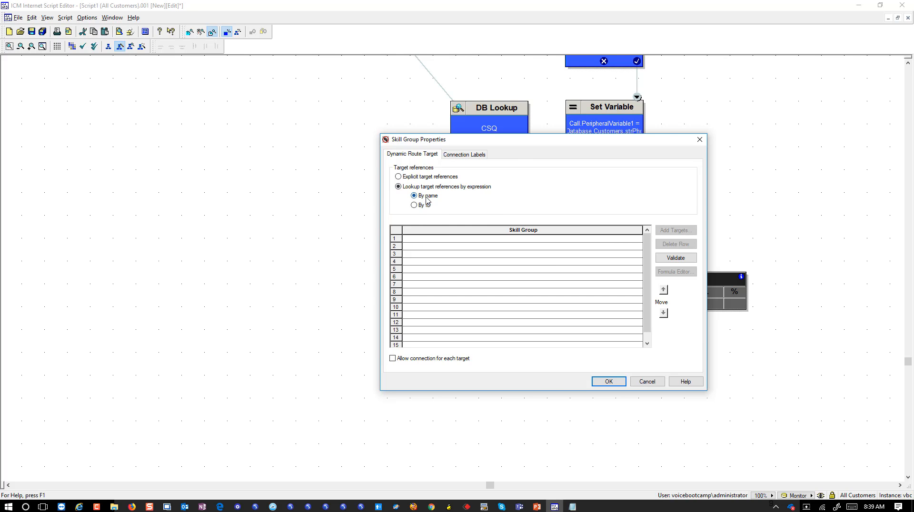
Step: Build the first skill group target as the formula Call.PeripheralVariable2 and apply the Skill Group properties
{"action": "left_click", "coordinate": [436, 239]}
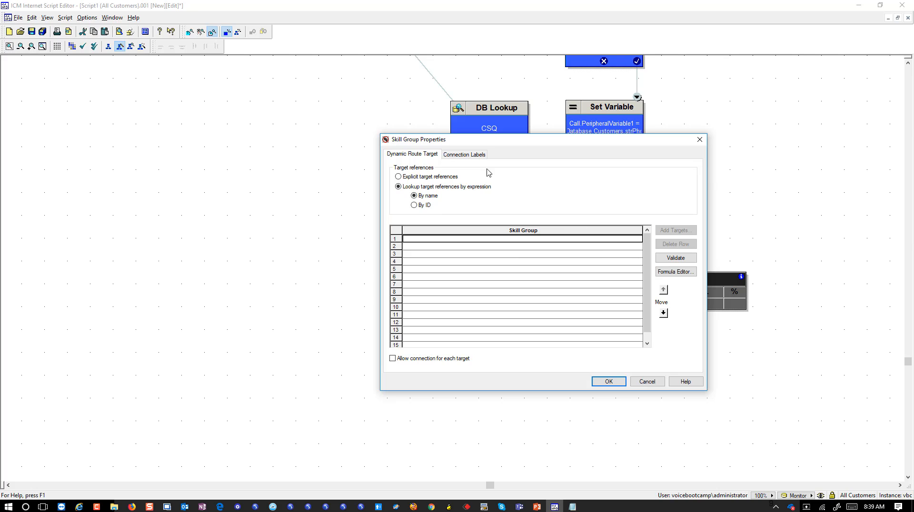
{"action": "left_click", "coordinate": [676, 272]}
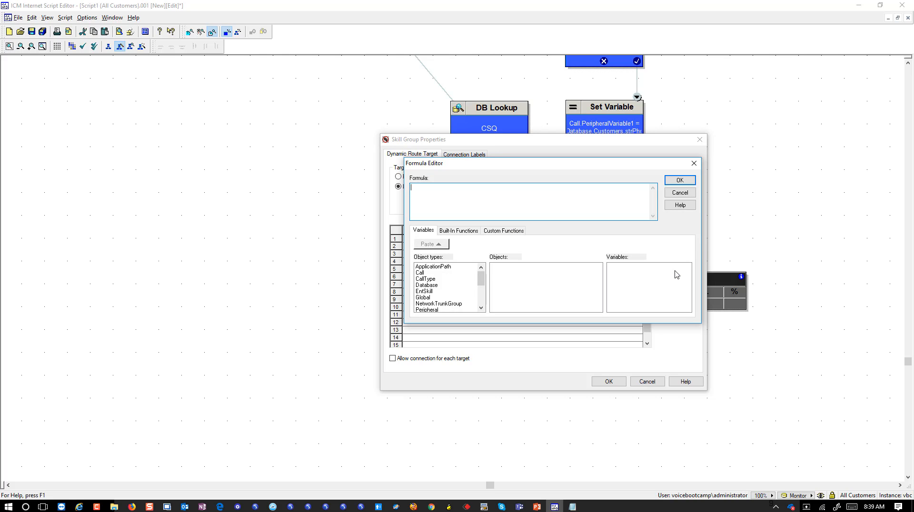
{"action": "left_click", "coordinate": [421, 273]}
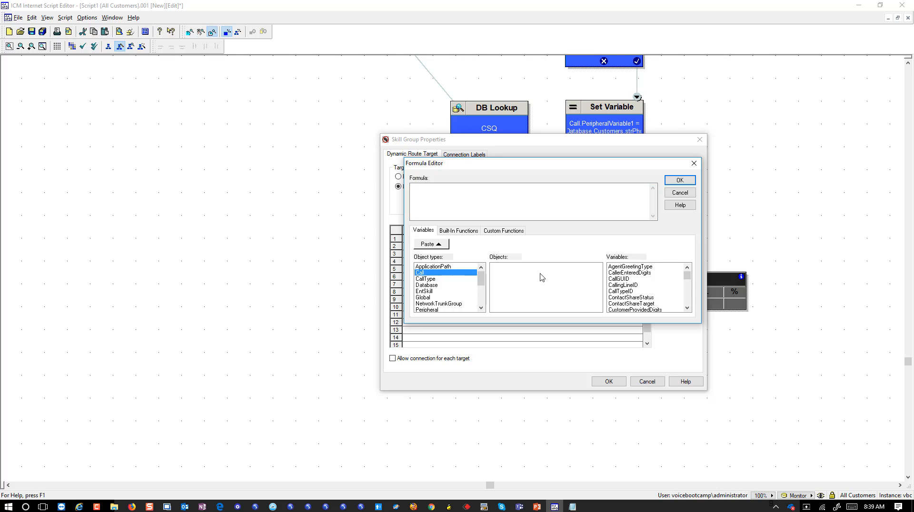
{"action": "scroll", "coordinate": [657, 295], "scroll_direction": "down", "scroll_amount": 6}
{"action": "left_click", "coordinate": [654, 286]}
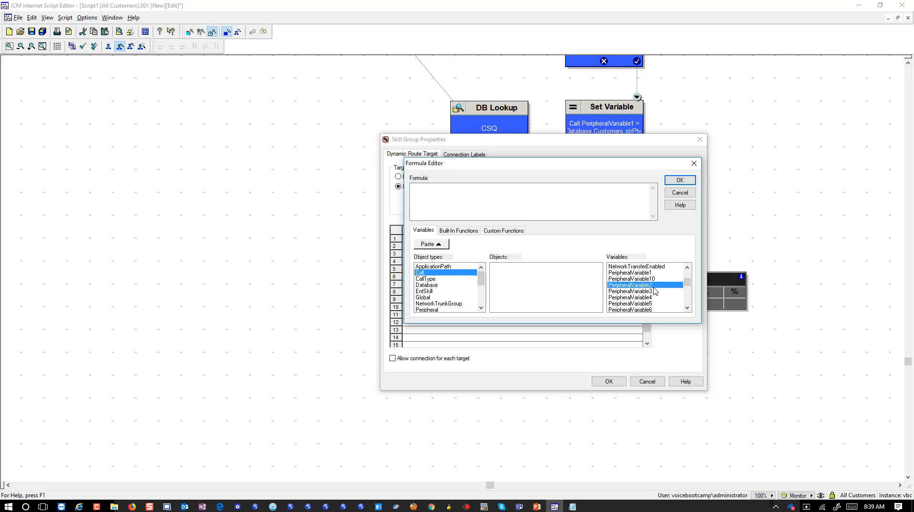
{"action": "left_click", "coordinate": [420, 245]}
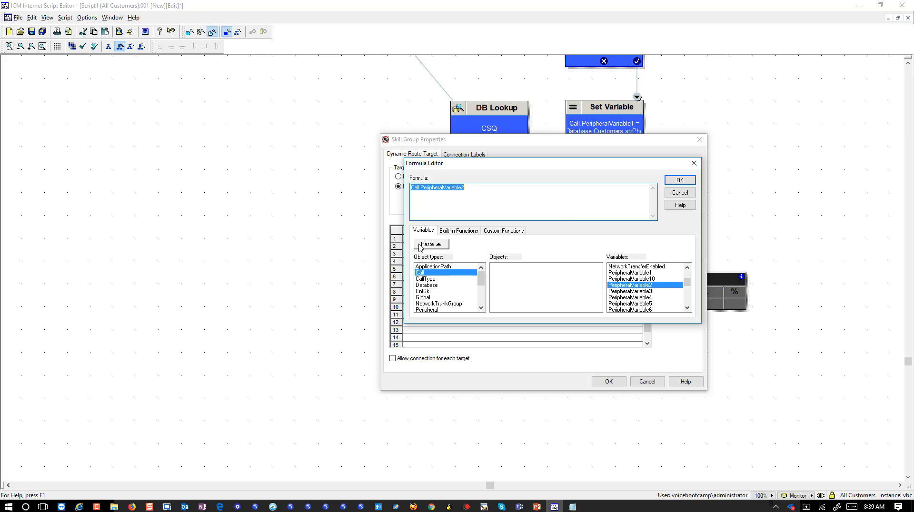
{"action": "left_click", "coordinate": [680, 179]}
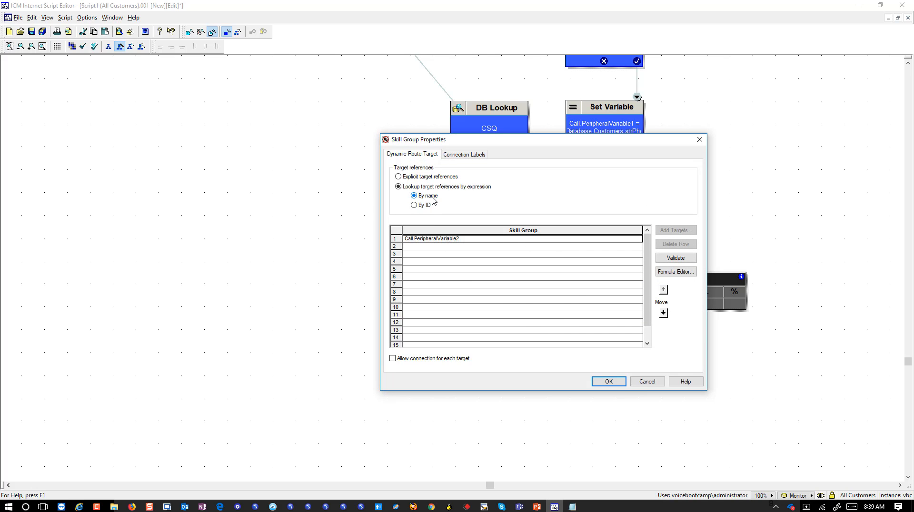
{"action": "left_click", "coordinate": [624, 384]}
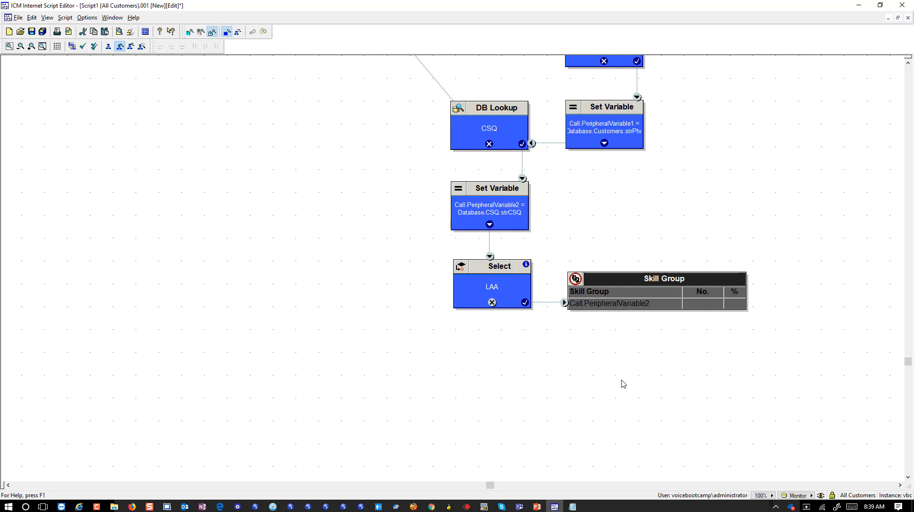
{"action": "left_click", "coordinate": [673, 348]}
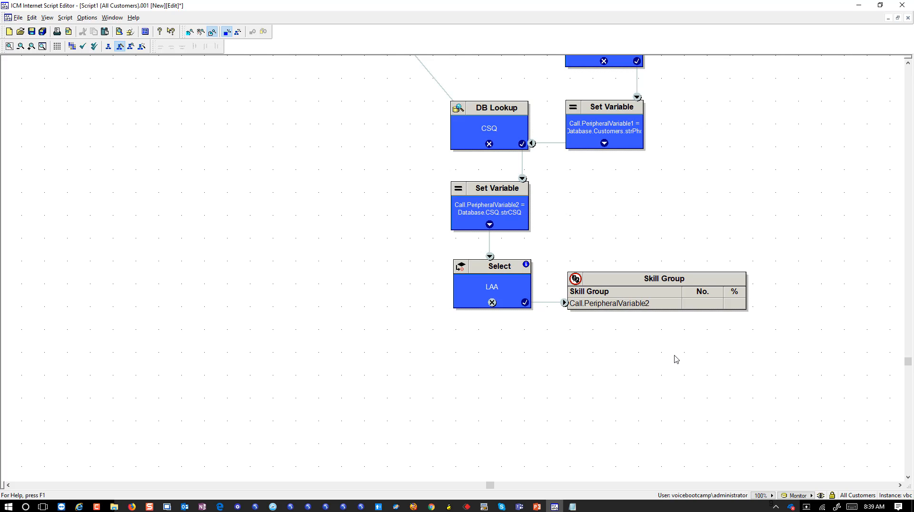
Step: Add a Queue to Skill Group node below the Select node and connect the Select node's failure output to it
{"action": "scroll", "coordinate": [678, 354], "scroll_direction": "down", "scroll_amount": 2}
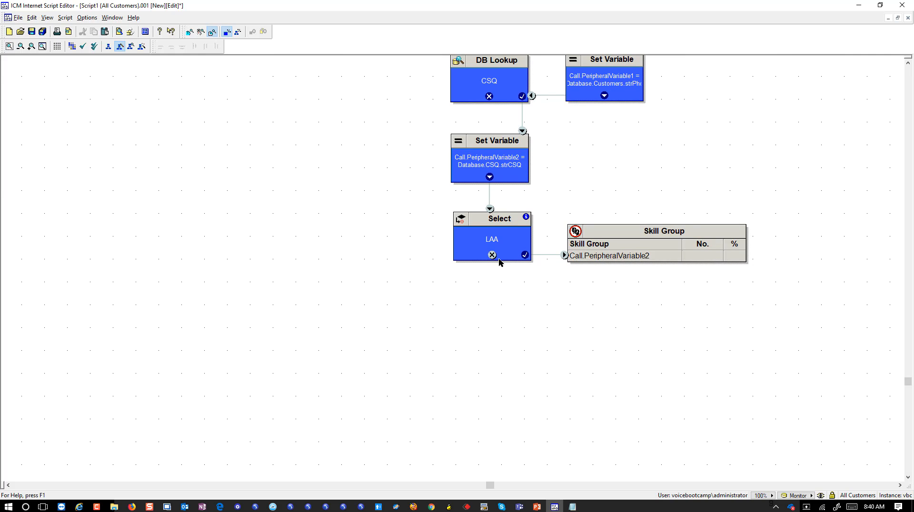
{"action": "left_click", "coordinate": [590, 235]}
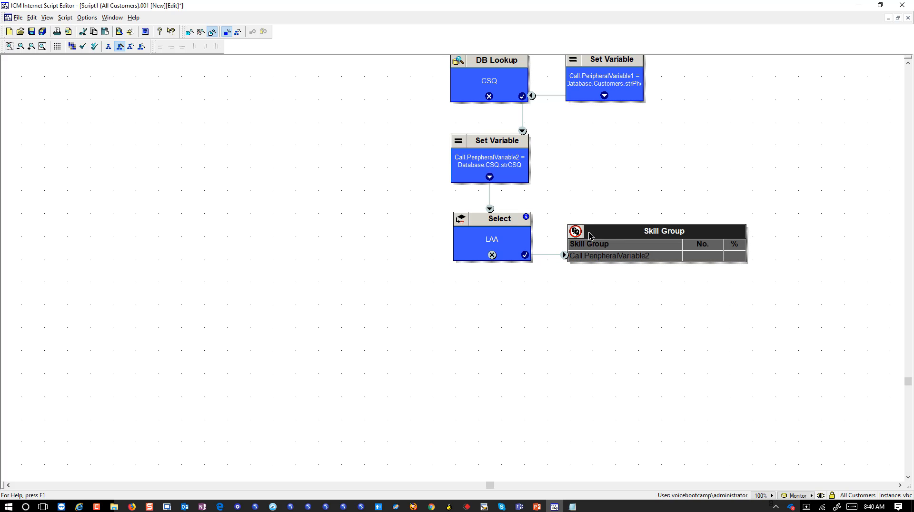
{"action": "right_click", "coordinate": [532, 287]}
{"action": "mouse_move", "coordinate": [625, 474]}
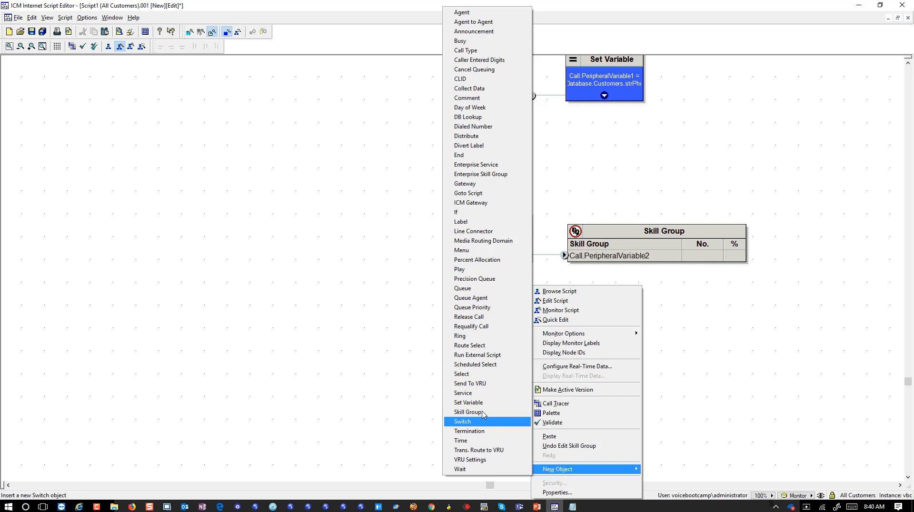
{"action": "left_click", "coordinate": [496, 288]}
{"action": "left_click", "coordinate": [496, 308]}
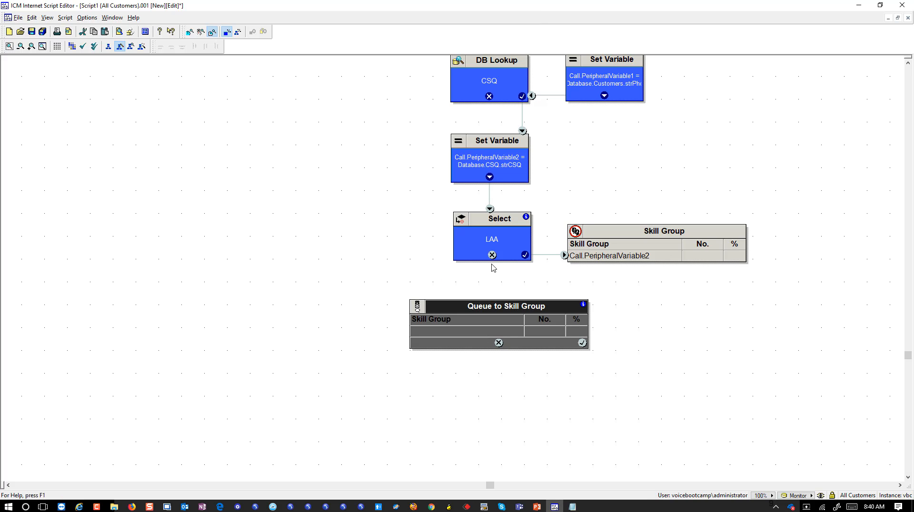
{"action": "left_click_drag", "start_coordinate": [491, 254], "coordinate": [495, 329]}
Step: Set the Queue to Skill Group node's target references to lookup by expression, by name
{"action": "right_click", "coordinate": [495, 330]}
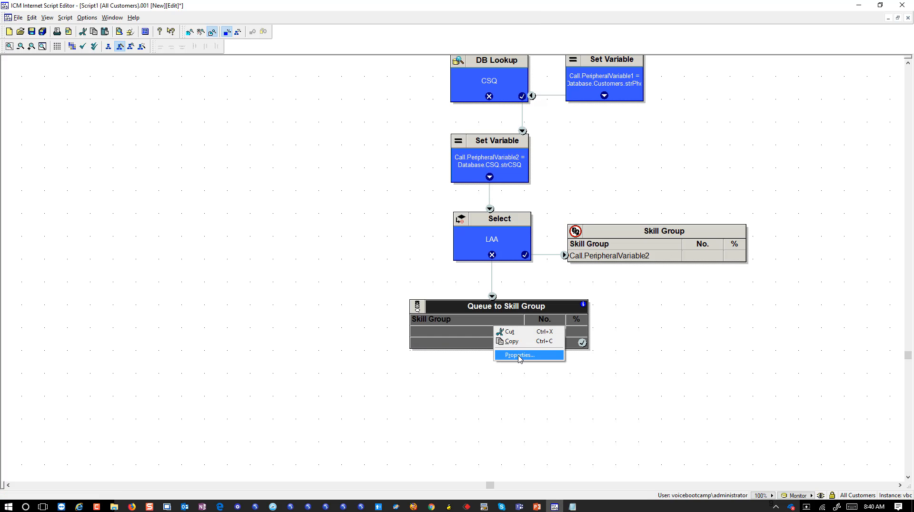
{"action": "left_click", "coordinate": [520, 357]}
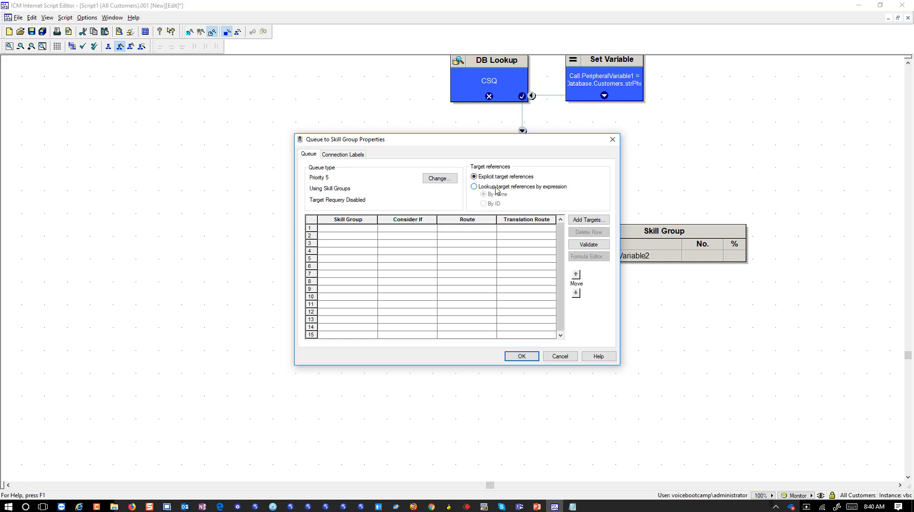
{"action": "left_click", "coordinate": [496, 187]}
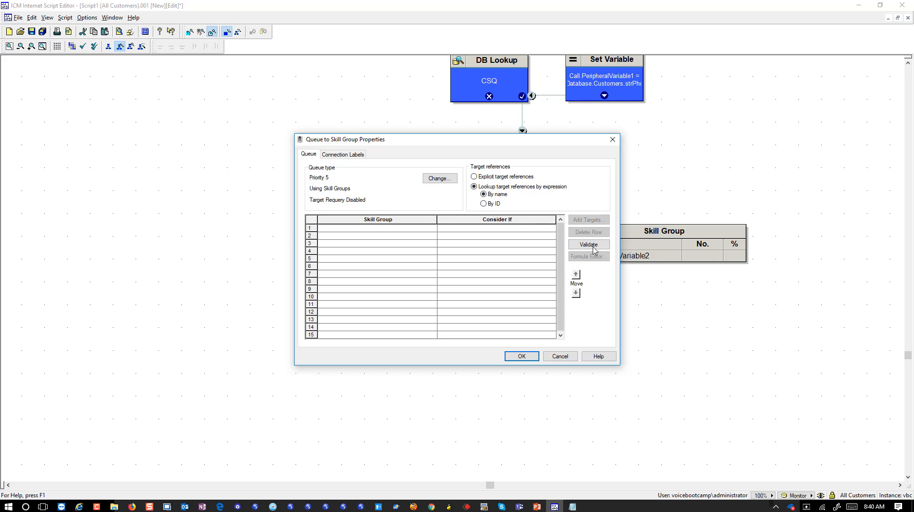
Step: Build the queue's first skill group target as the formula Call.PeripheralVariable2 and apply the Queue to Skill Group properties
{"action": "left_click", "coordinate": [385, 230]}
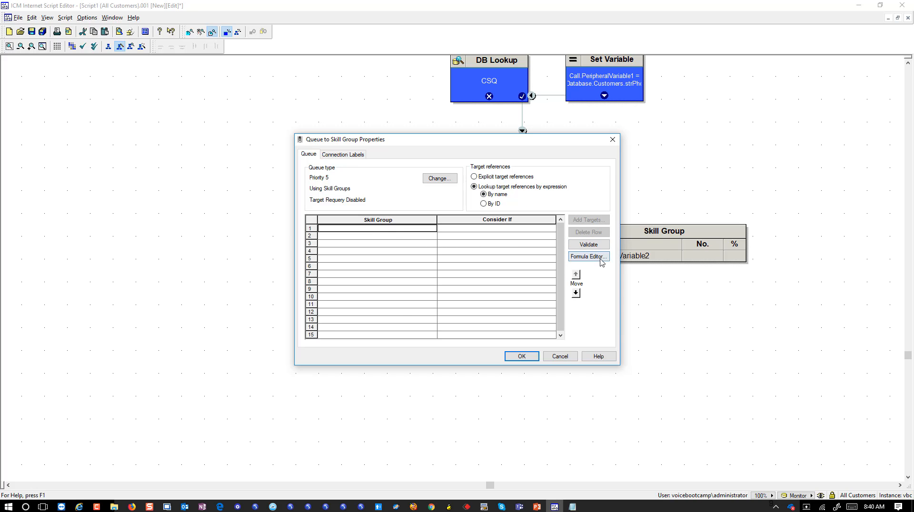
{"action": "left_click", "coordinate": [588, 256]}
{"action": "left_click", "coordinate": [334, 273]}
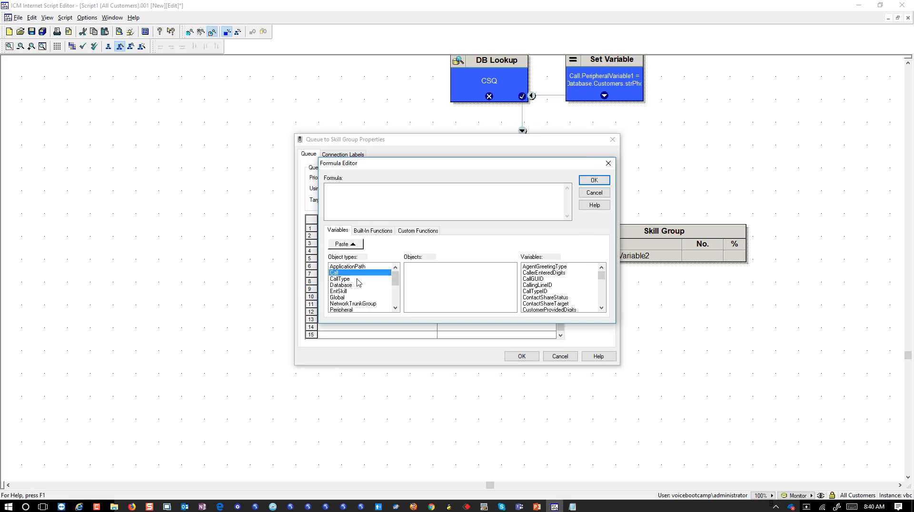
{"action": "left_click", "coordinate": [603, 297]}
{"action": "left_click", "coordinate": [603, 296]}
{"action": "left_click", "coordinate": [602, 297]}
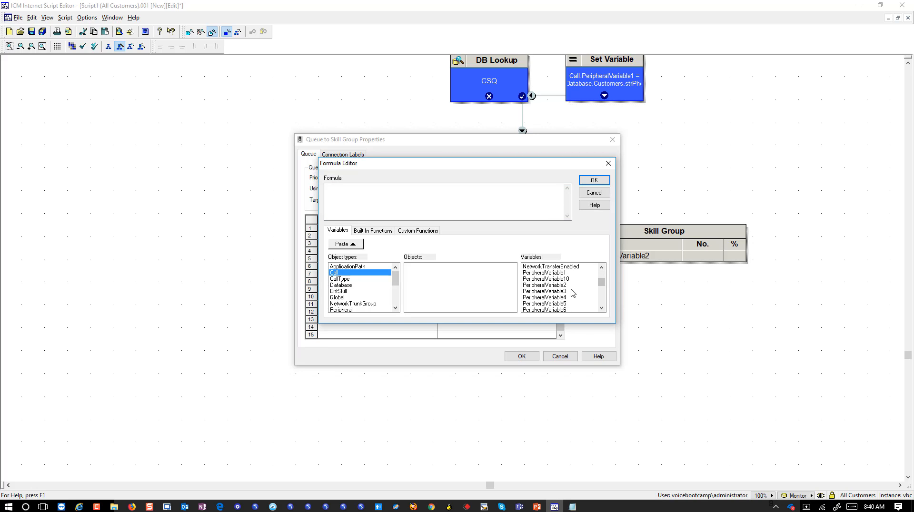
{"action": "left_click", "coordinate": [552, 285]}
{"action": "left_click", "coordinate": [343, 245]}
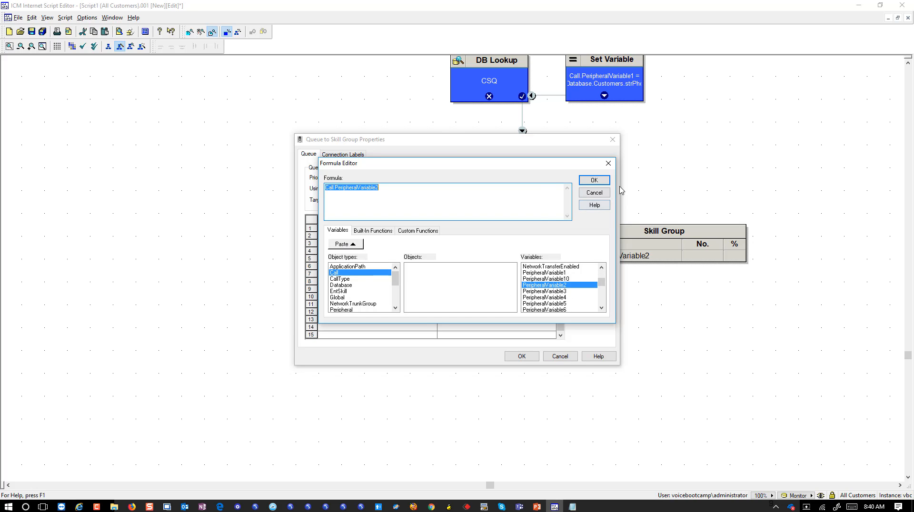
{"action": "left_click", "coordinate": [595, 181]}
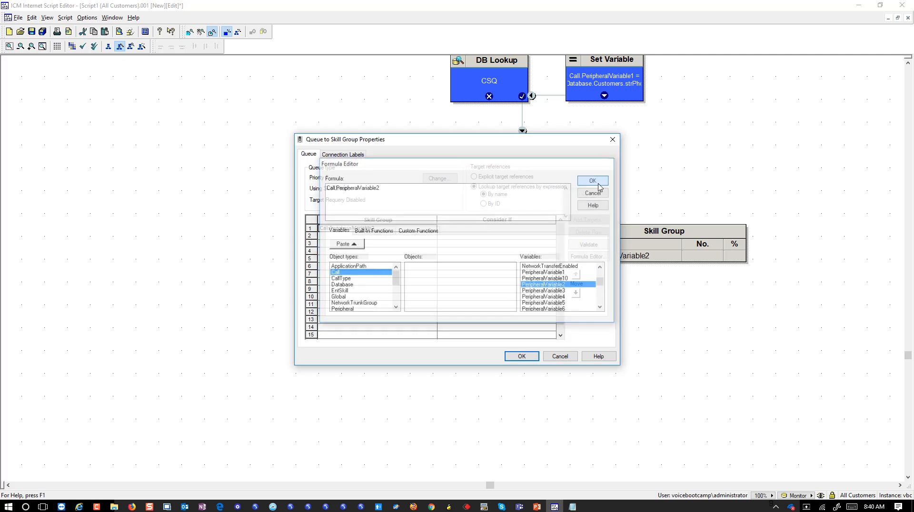
{"action": "left_click", "coordinate": [522, 357]}
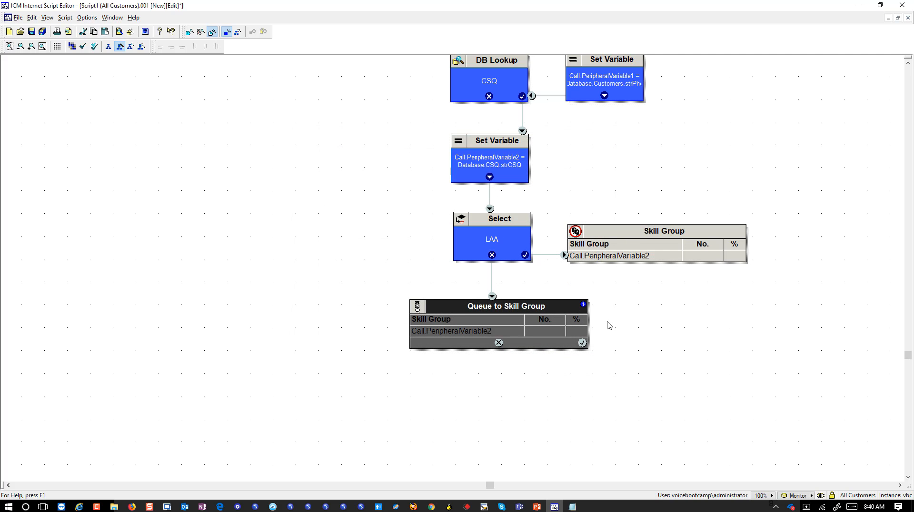
Step: Add a Run External Script node to the right of the Queue to Skill Group node and connect the queue's success output to it
{"action": "scroll", "coordinate": [609, 325], "scroll_direction": "down", "scroll_amount": 1}
{"action": "scroll", "coordinate": [610, 325], "scroll_direction": "down", "scroll_amount": 3}
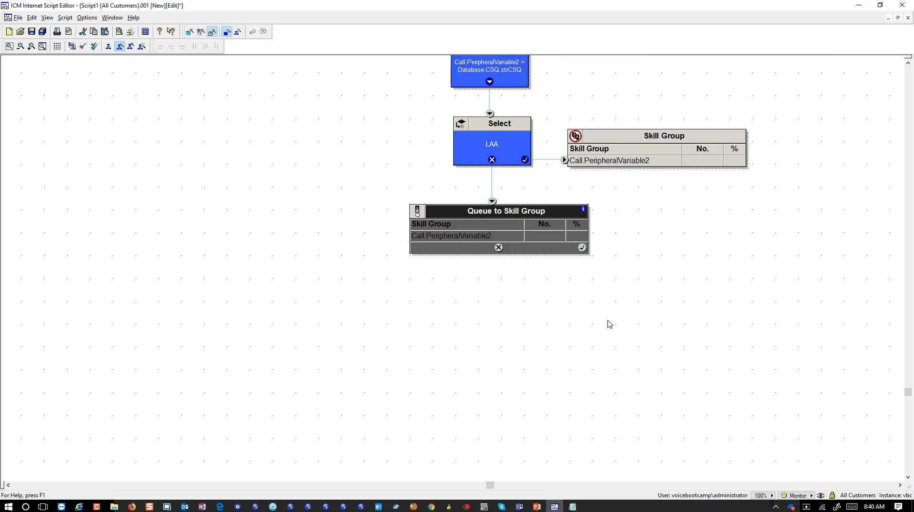
{"action": "left_click", "coordinate": [522, 290]}
{"action": "left_click", "coordinate": [485, 230]}
{"action": "right_click", "coordinate": [558, 353]}
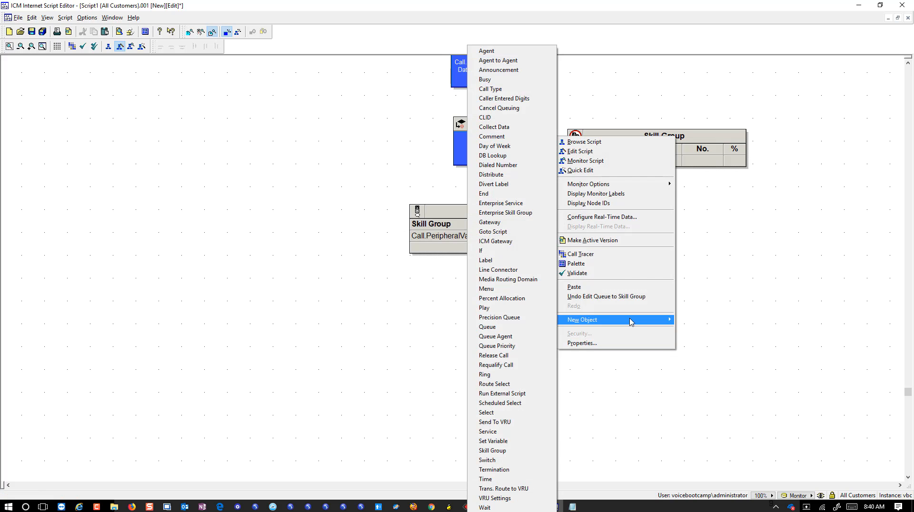
{"action": "left_click", "coordinate": [502, 394]}
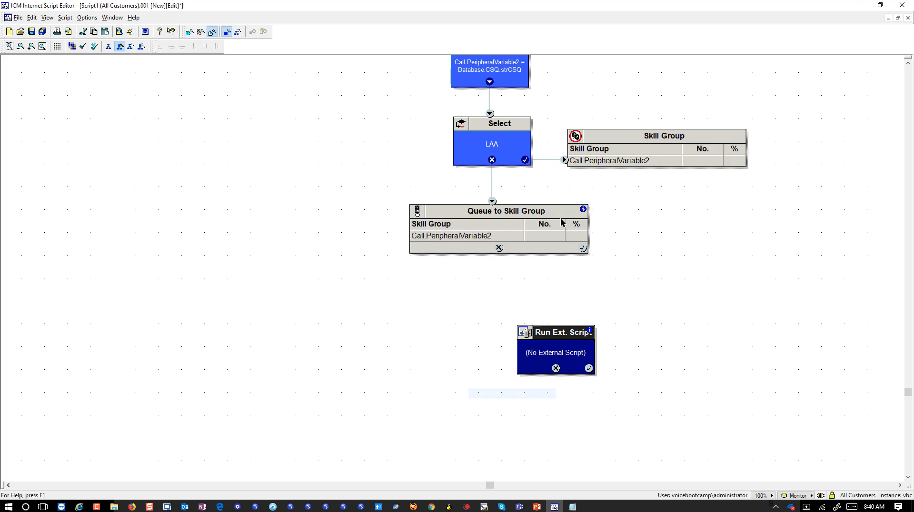
{"action": "left_click_drag", "start_coordinate": [558, 339], "coordinate": [684, 220]}
{"action": "left_click_drag", "start_coordinate": [584, 249], "coordinate": [641, 248]}
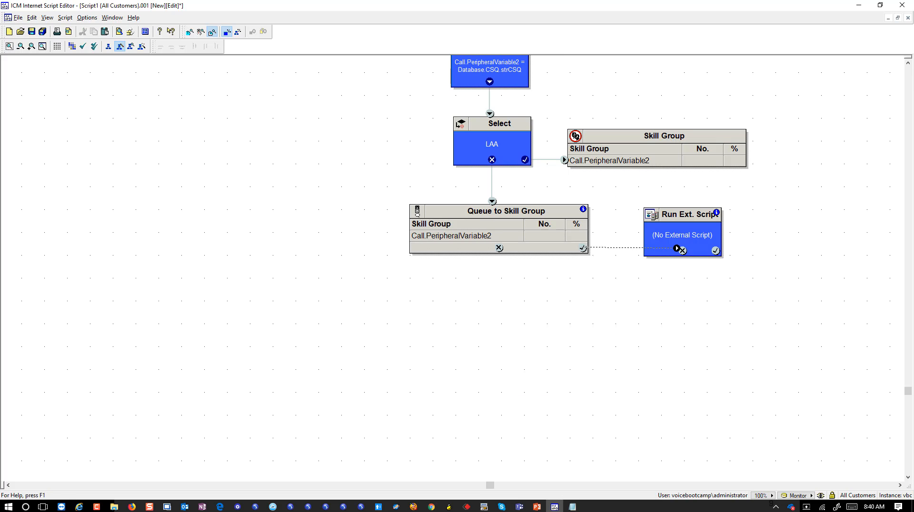
Step: Add an End node below the Queue to Skill Group node and connect the queue's failure output to it
{"action": "left_click", "coordinate": [464, 252]}
{"action": "right_click", "coordinate": [476, 314]}
{"action": "mouse_move", "coordinate": [524, 274]}
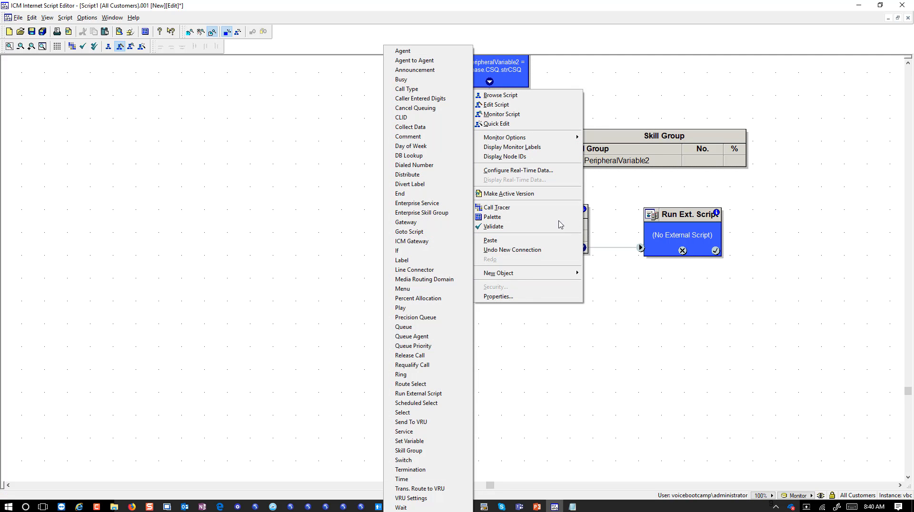
{"action": "left_click", "coordinate": [402, 194]}
{"action": "left_click_drag", "start_coordinate": [479, 286], "coordinate": [523, 310]}
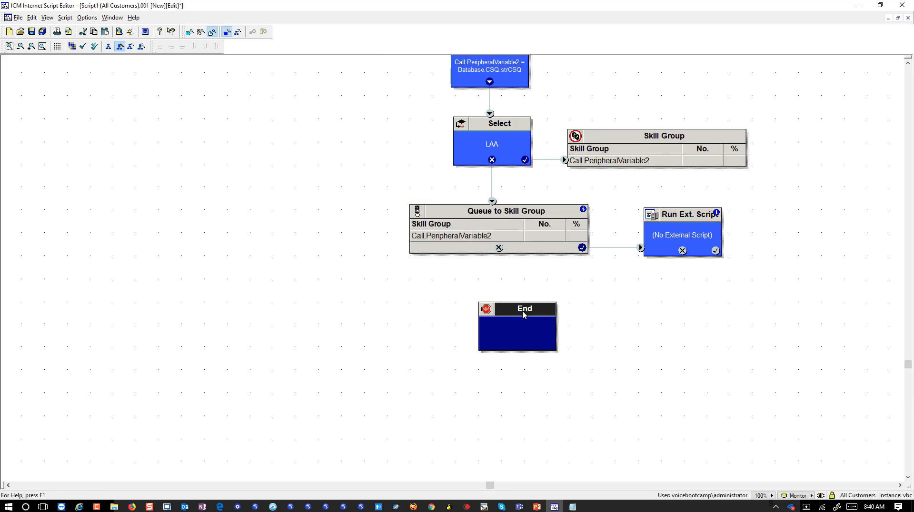
{"action": "mouse_move", "coordinate": [498, 249]}
{"action": "left_mouse_down"}
{"action": "mouse_move", "coordinate": [498, 314]}
{"action": "mouse_move", "coordinate": [509, 312]}
{"action": "mouse_move", "coordinate": [498, 320]}
{"action": "left_mouse_up"}
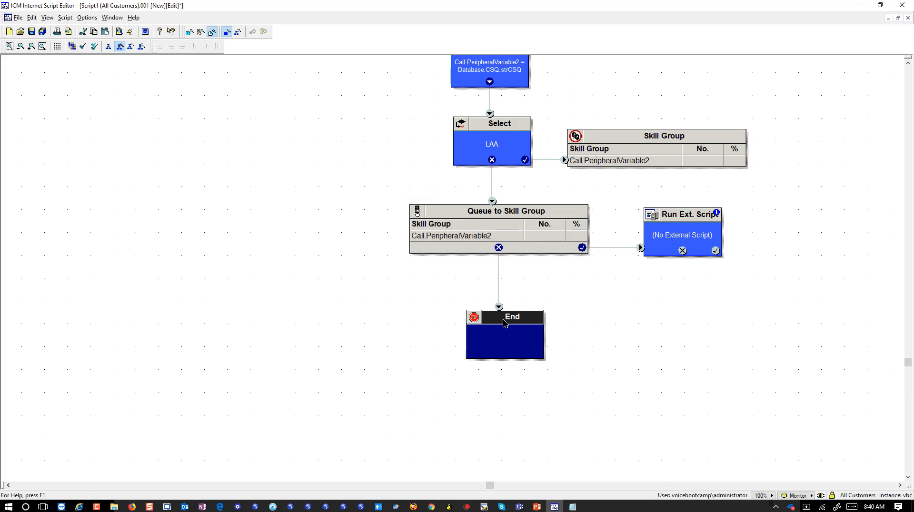
Step: Assign the agentBusy script to the Run External Script node and connect its failure output to the End node
{"action": "left_click", "coordinate": [684, 243]}
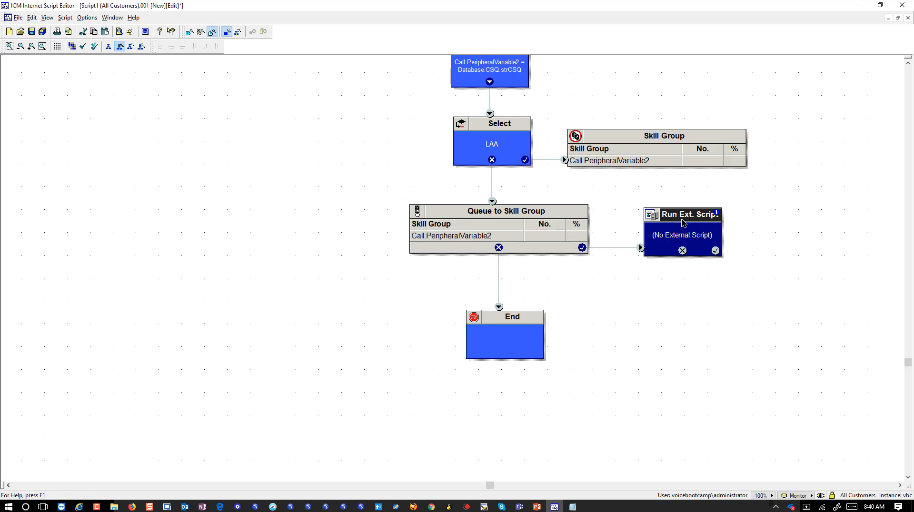
{"action": "right_click", "coordinate": [689, 251]}
{"action": "left_click", "coordinate": [696, 267]}
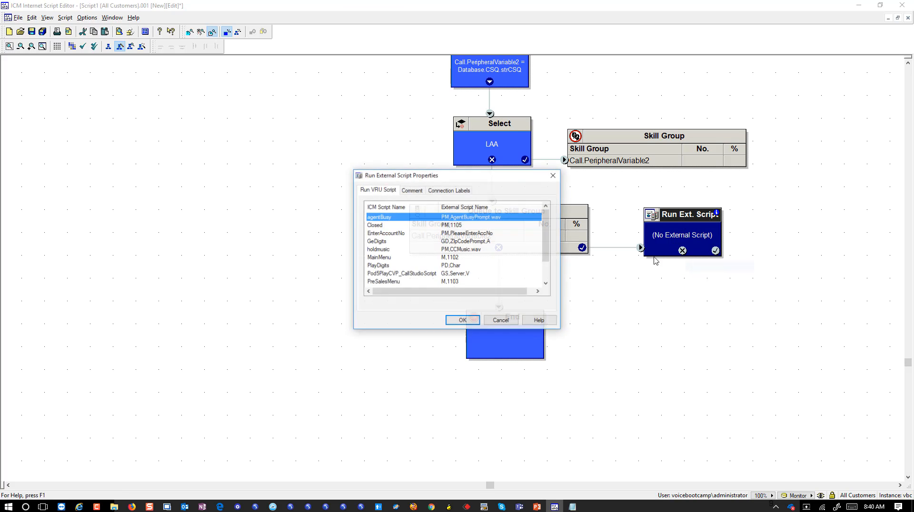
{"action": "left_click", "coordinate": [476, 319]}
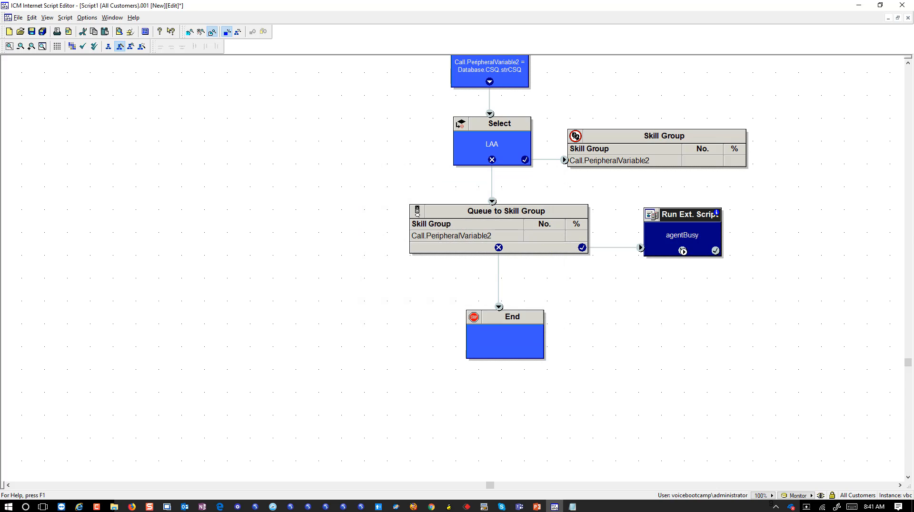
{"action": "key", "text": "Escape"}
{"action": "left_click_drag", "start_coordinate": [683, 251], "coordinate": [533, 334]}
Step: Duplicate the agentBusy node, place the copy directly below it, and connect the original's success output to the copy
{"action": "left_click", "coordinate": [672, 231]}
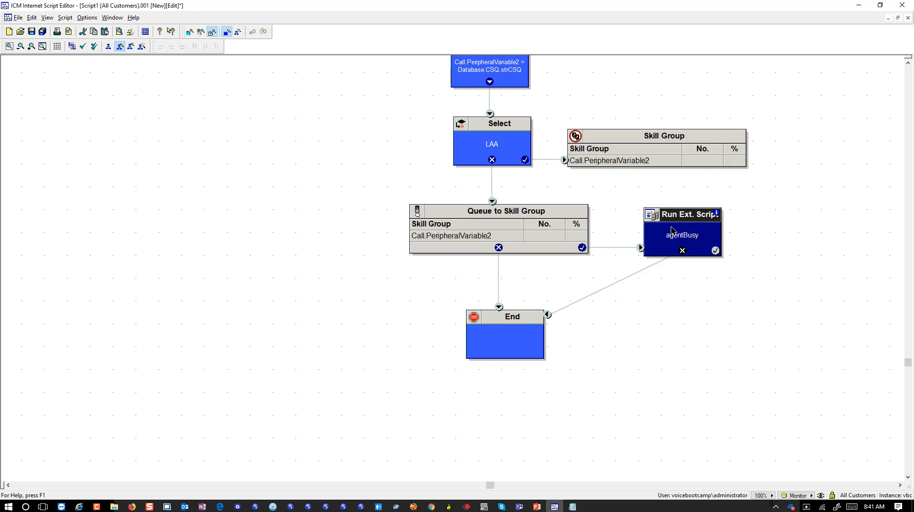
{"action": "key", "text": "ctrl+v"}
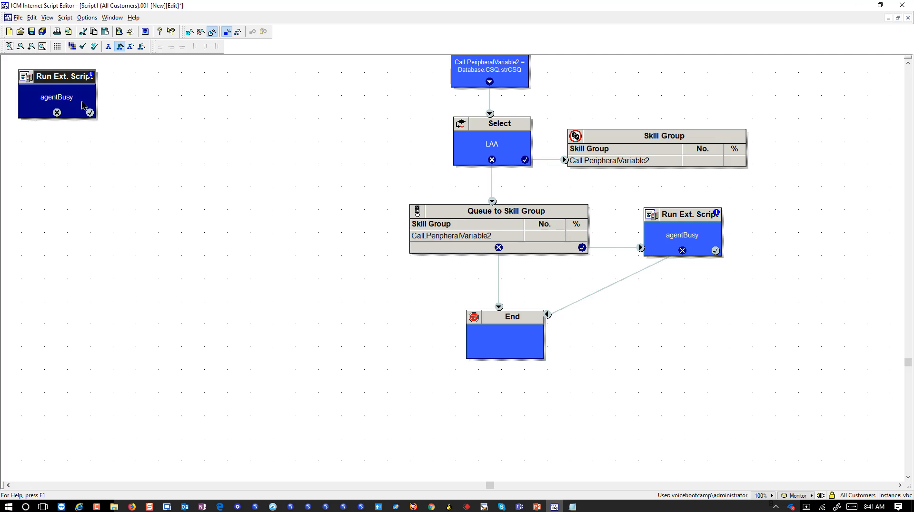
{"action": "left_click_drag", "start_coordinate": [59, 89], "coordinate": [692, 311]}
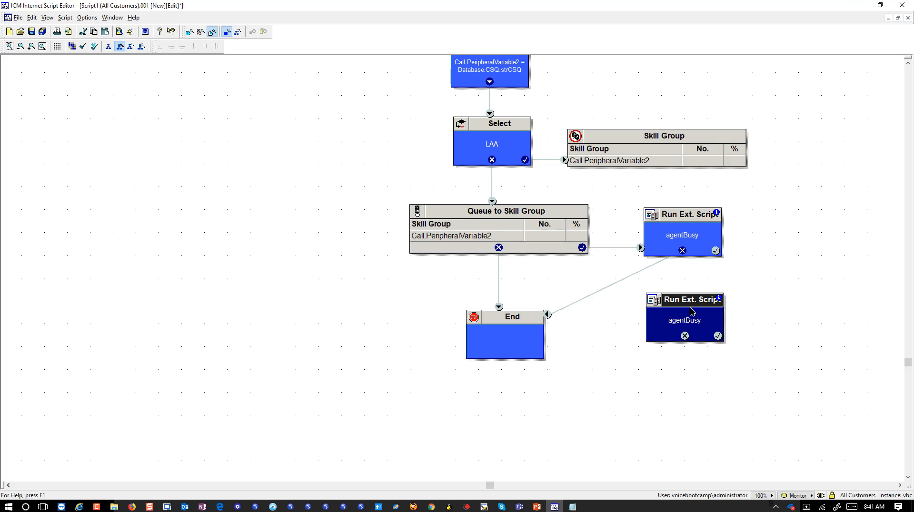
{"action": "left_click_drag", "start_coordinate": [715, 251], "coordinate": [716, 294]}
Step: Set the copied Run External Script node to holdmusic, move it slightly lower, and connect its failure output to the End node
{"action": "right_click", "coordinate": [684, 327]}
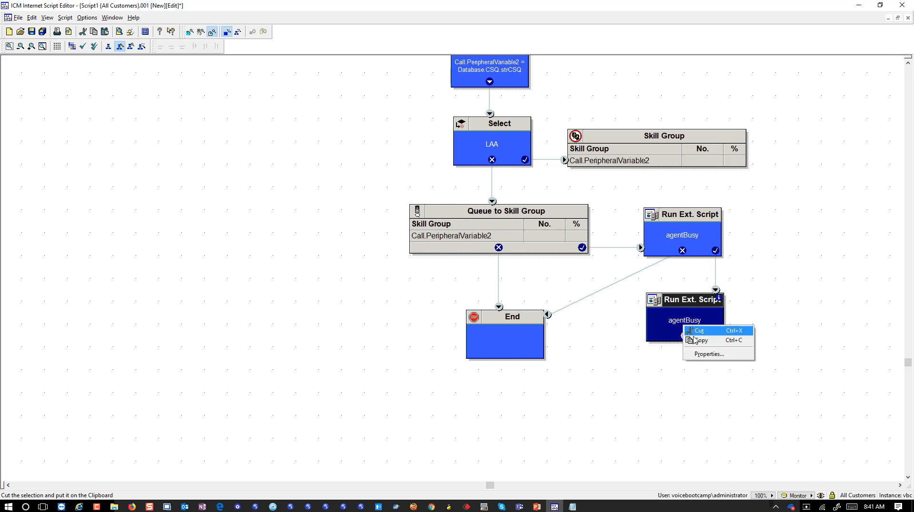
{"action": "left_click", "coordinate": [702, 355]}
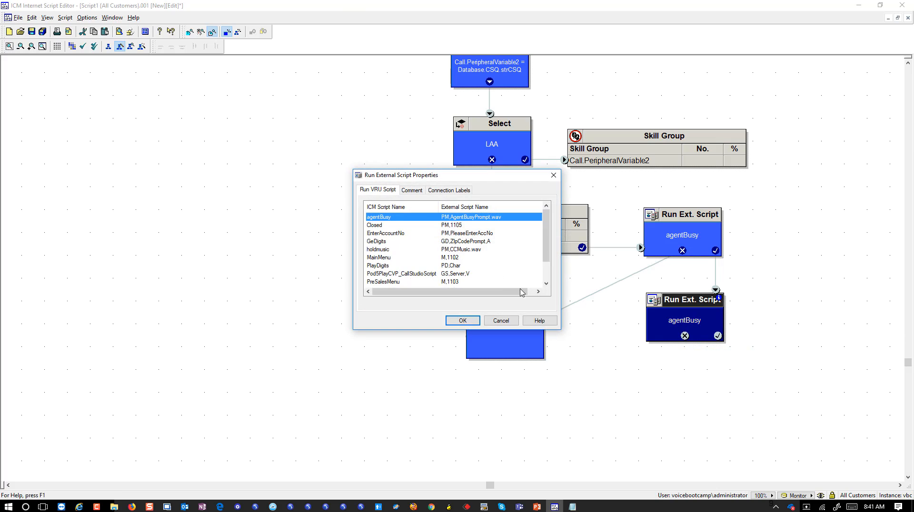
{"action": "left_click", "coordinate": [384, 251]}
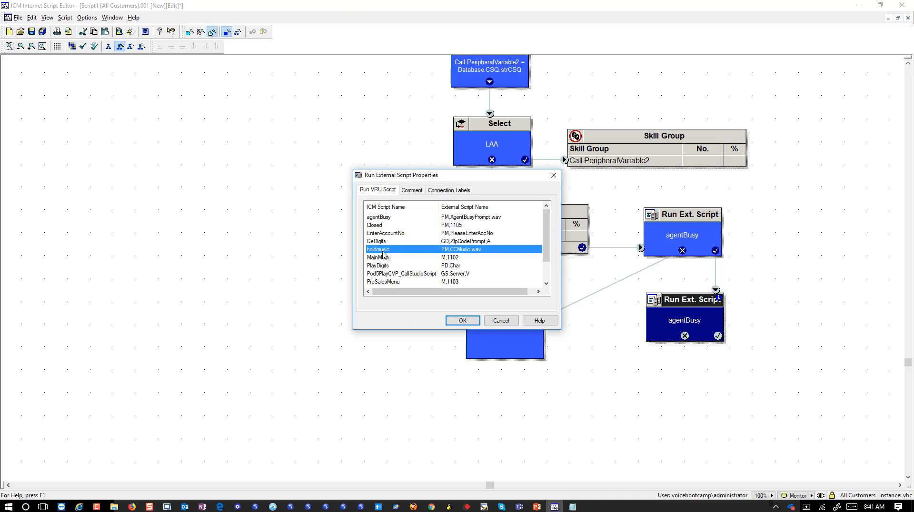
{"action": "left_click", "coordinate": [463, 321]}
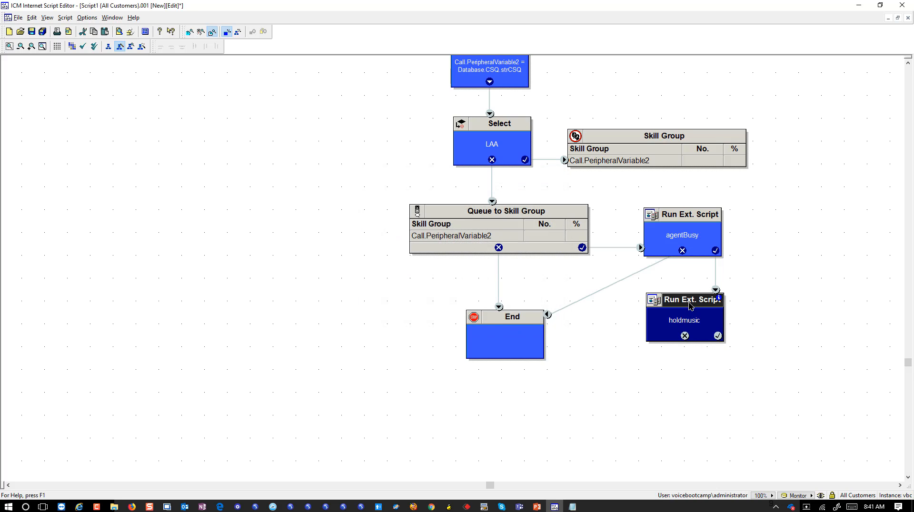
{"action": "left_click_drag", "start_coordinate": [689, 305], "coordinate": [692, 320]}
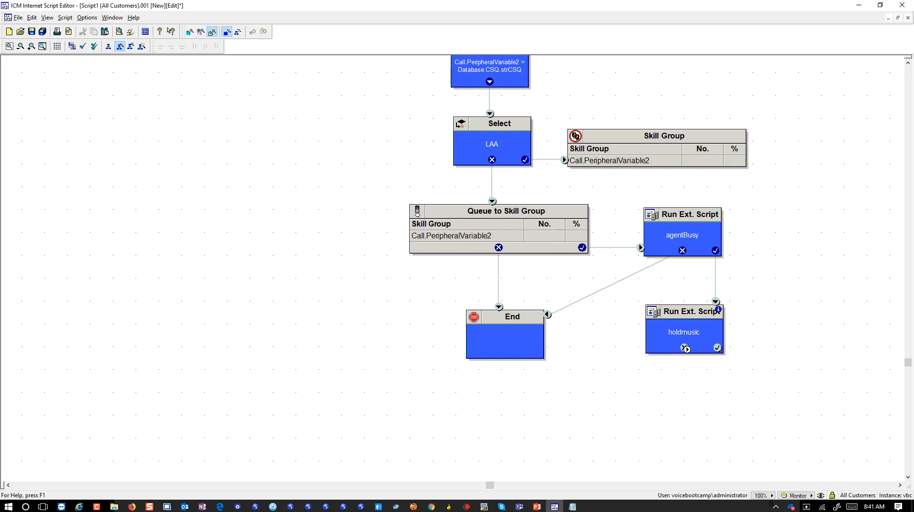
{"action": "left_click_drag", "start_coordinate": [686, 348], "coordinate": [546, 346]}
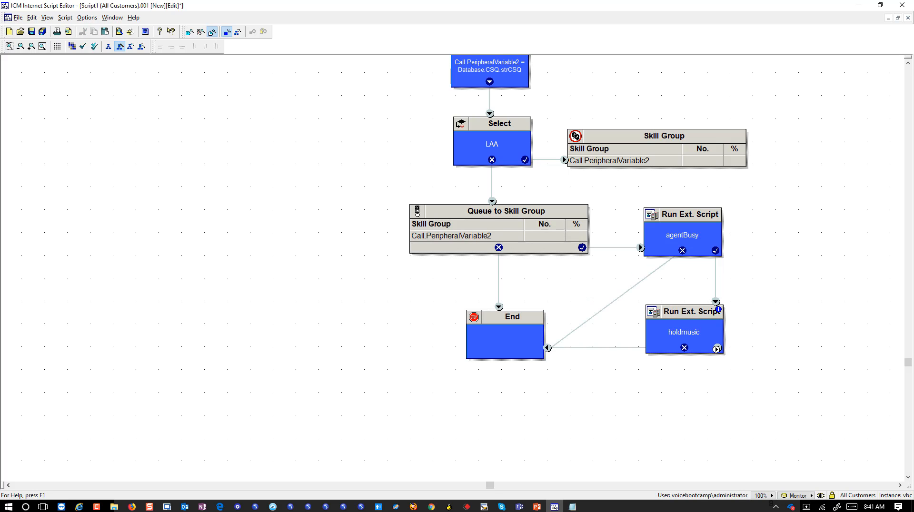
Step: Add a Wait node to the right of the two Run External Script nodes and set its timeout to 30 seconds
{"action": "right_click", "coordinate": [787, 266]}
{"action": "mouse_move", "coordinate": [809, 448]}
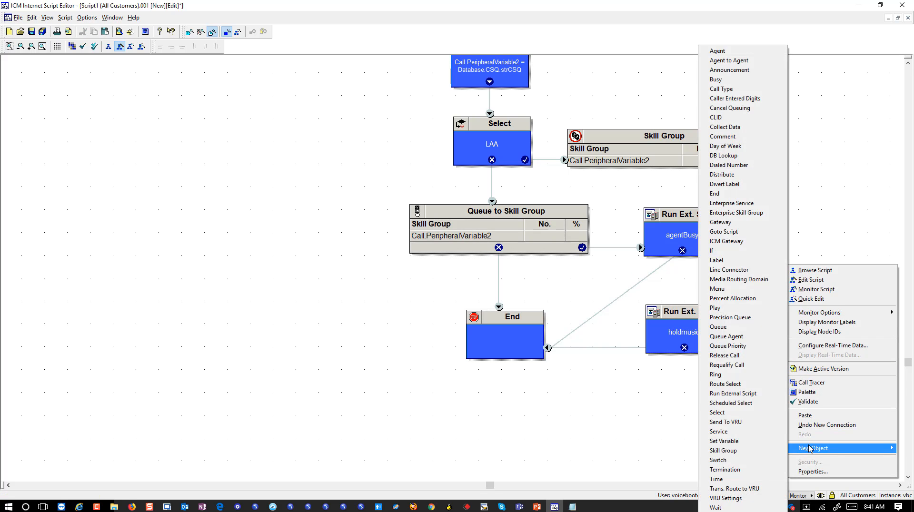
{"action": "left_click", "coordinate": [716, 507]}
{"action": "left_click_drag", "start_coordinate": [786, 261], "coordinate": [804, 272]}
{"action": "right_click", "coordinate": [815, 294]}
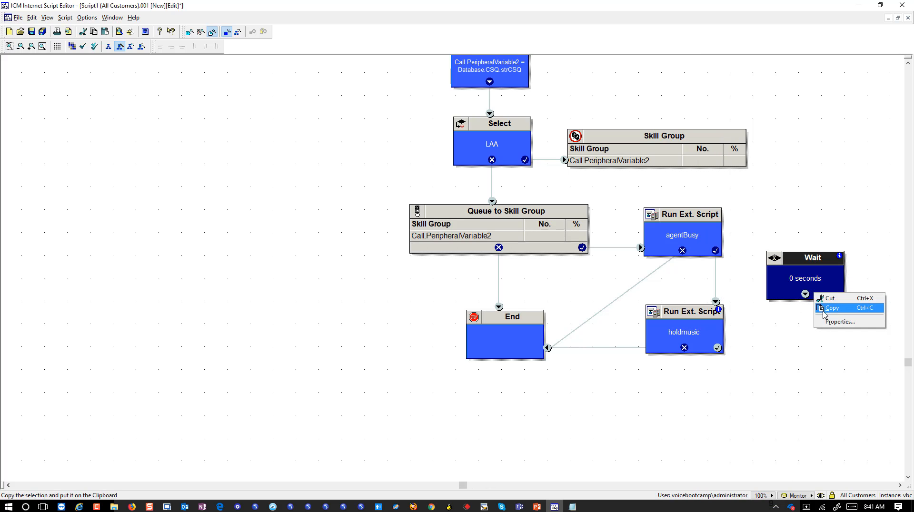
{"action": "left_click", "coordinate": [840, 322]}
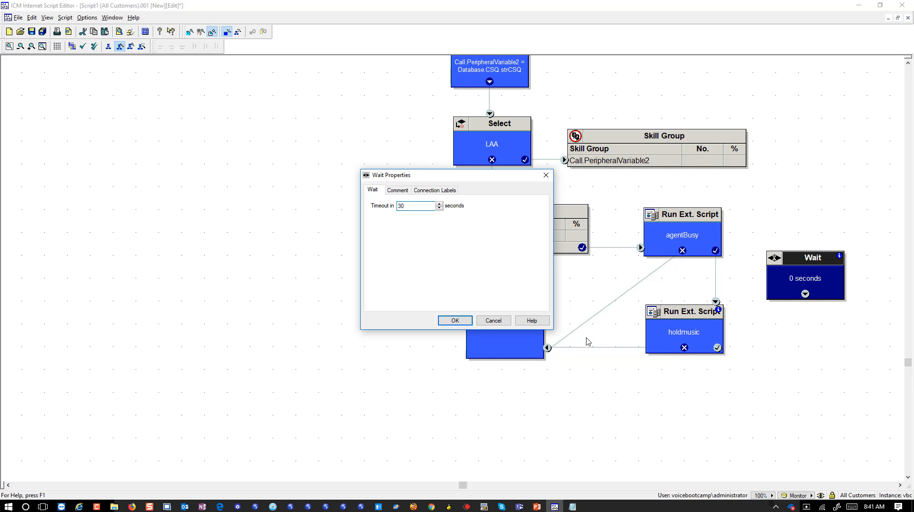
{"action": "type", "text": "30"}
{"action": "left_click", "coordinate": [439, 324]}
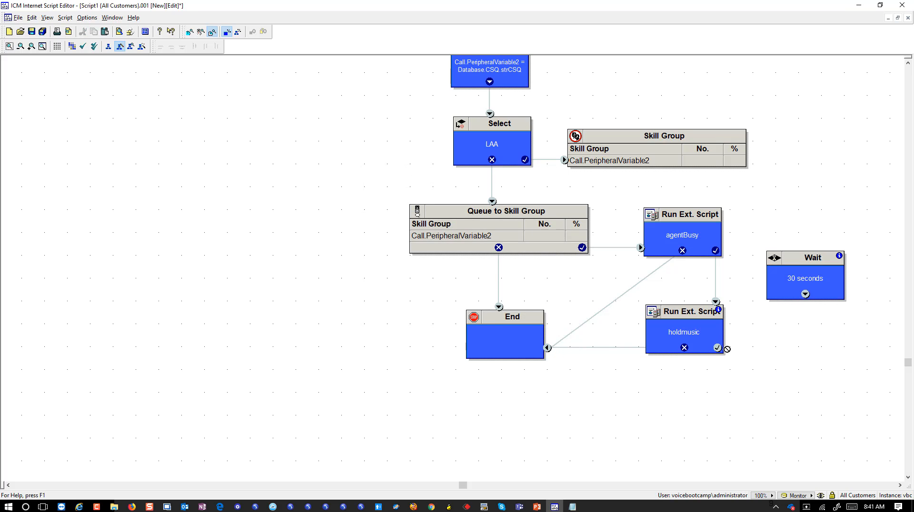
Step: Connect the holdmusic node's success output to the Wait node and the Wait node's output back to the agentBusy node
{"action": "left_click_drag", "start_coordinate": [727, 349], "coordinate": [770, 308]}
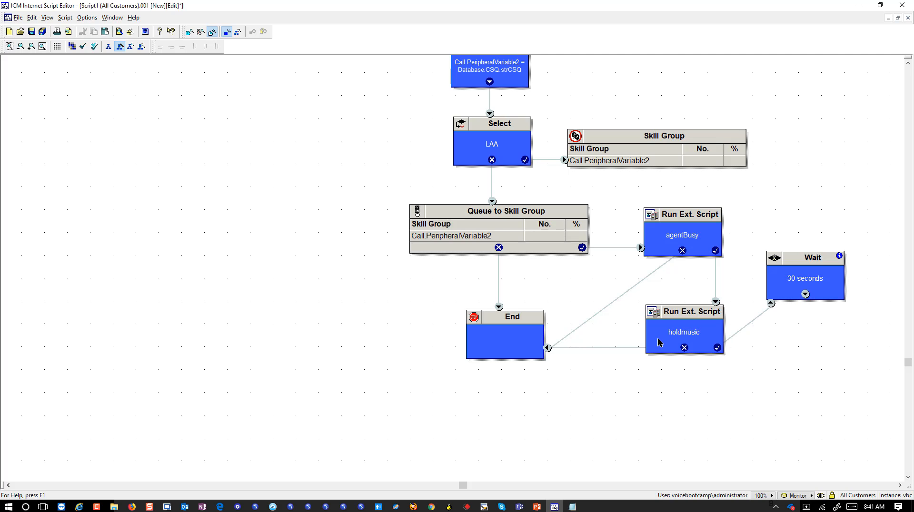
{"action": "left_click", "coordinate": [801, 303]}
{"action": "left_click_drag", "start_coordinate": [802, 292], "coordinate": [705, 234]}
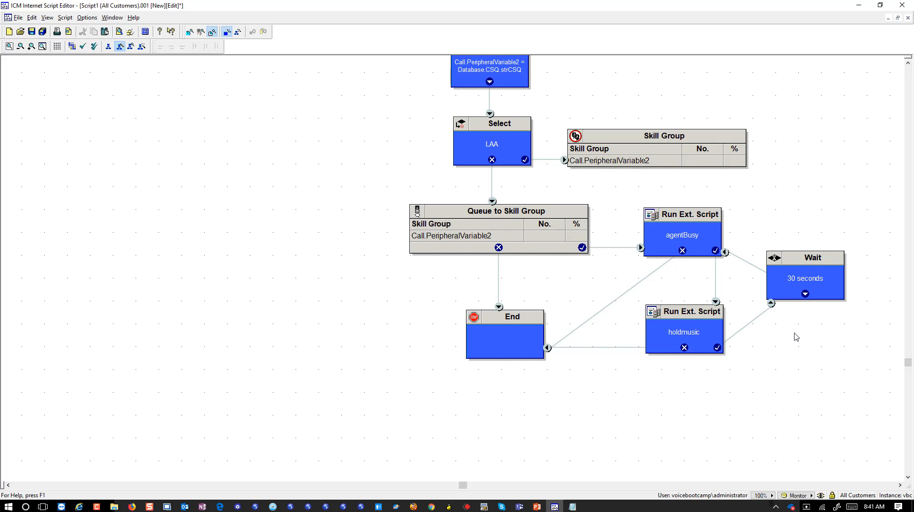
Step: Trace the queue loop through the agentBusy, holdmusic and Wait nodes, and review the flow back up to the Start node
{"action": "left_click", "coordinate": [670, 243]}
{"action": "left_click", "coordinate": [691, 318]}
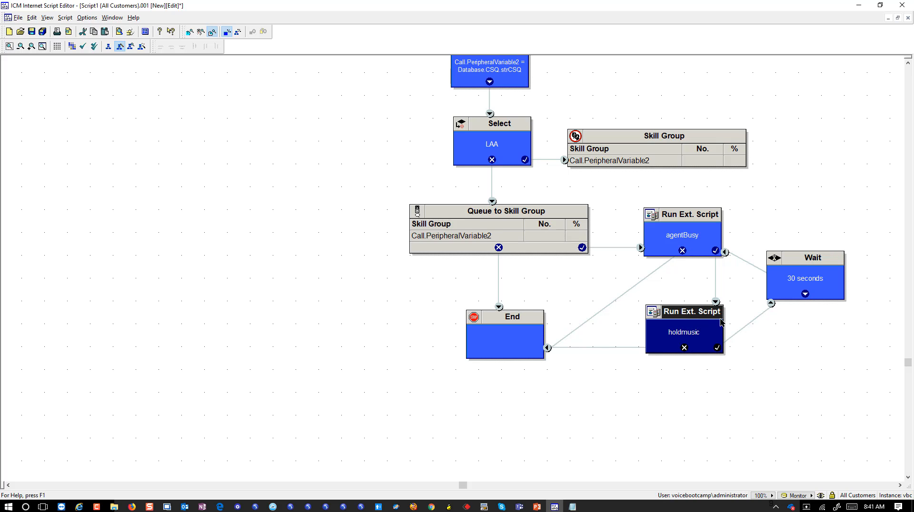
{"action": "left_click", "coordinate": [817, 285]}
{"action": "left_click", "coordinate": [649, 336]}
{"action": "left_click", "coordinate": [816, 285]}
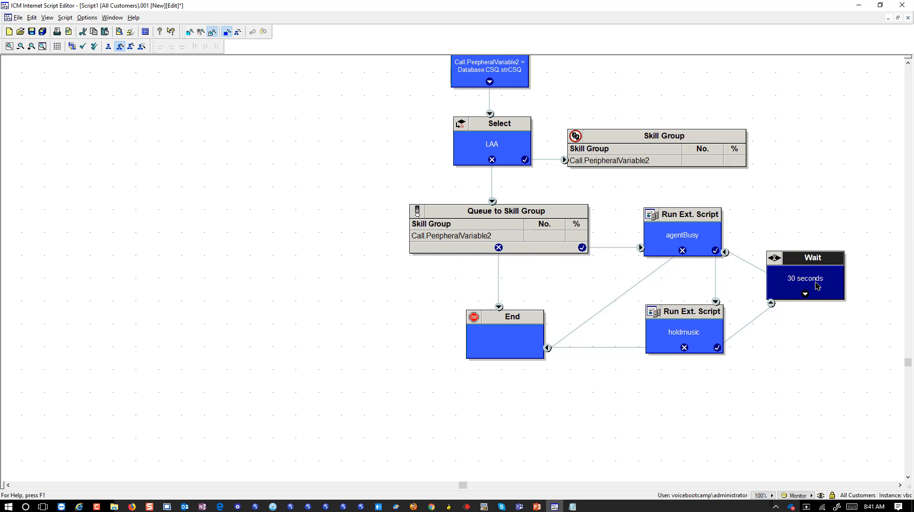
{"action": "left_click", "coordinate": [718, 246]}
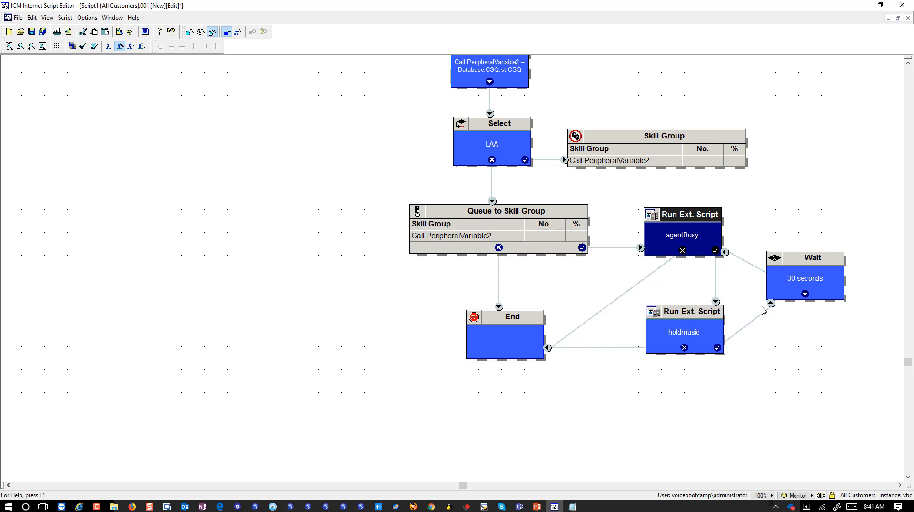
{"action": "scroll", "coordinate": [619, 241], "scroll_direction": "up", "scroll_amount": 5}
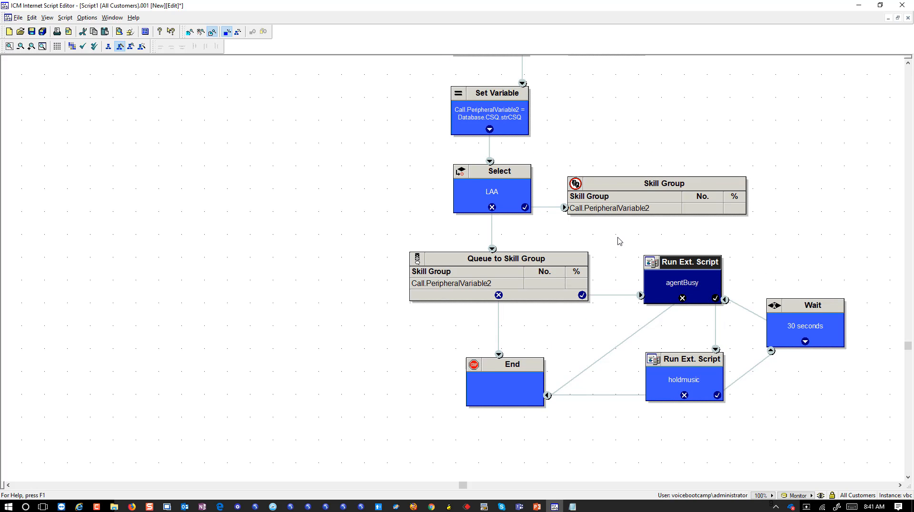
{"action": "scroll", "coordinate": [612, 236], "scroll_direction": "up", "scroll_amount": 5}
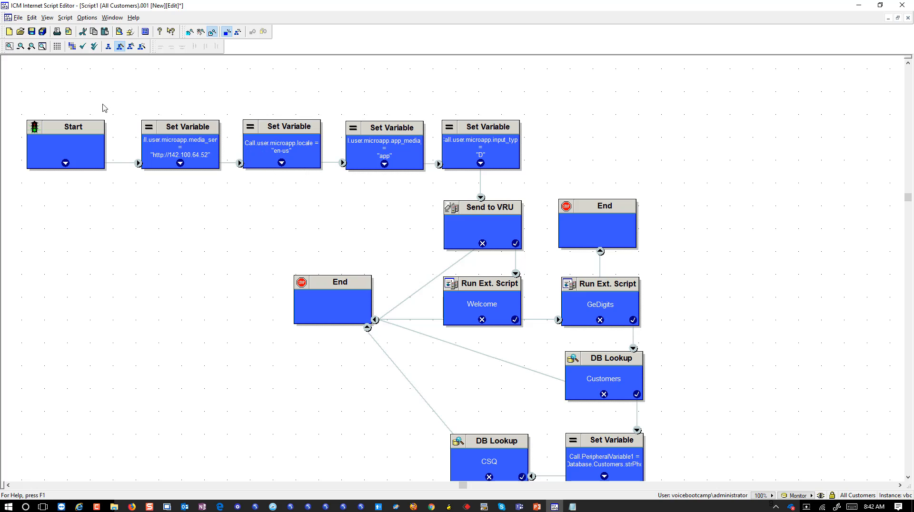
Step: Save the script as UCCEKitsLab14 with its version activated after saving, and validate it
{"action": "left_click", "coordinate": [18, 18]}
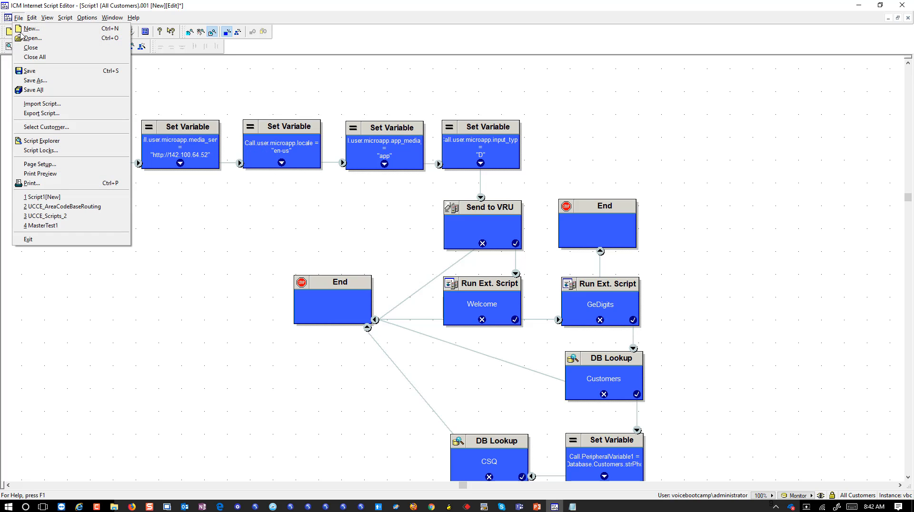
{"action": "left_click", "coordinate": [29, 71]}
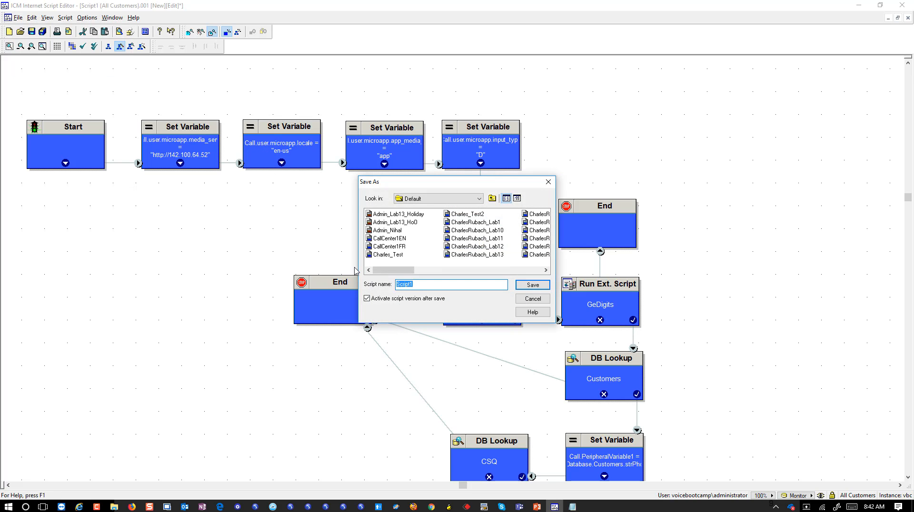
{"action": "type", "text": "Lab14"}
{"action": "key", "text": "Return"}
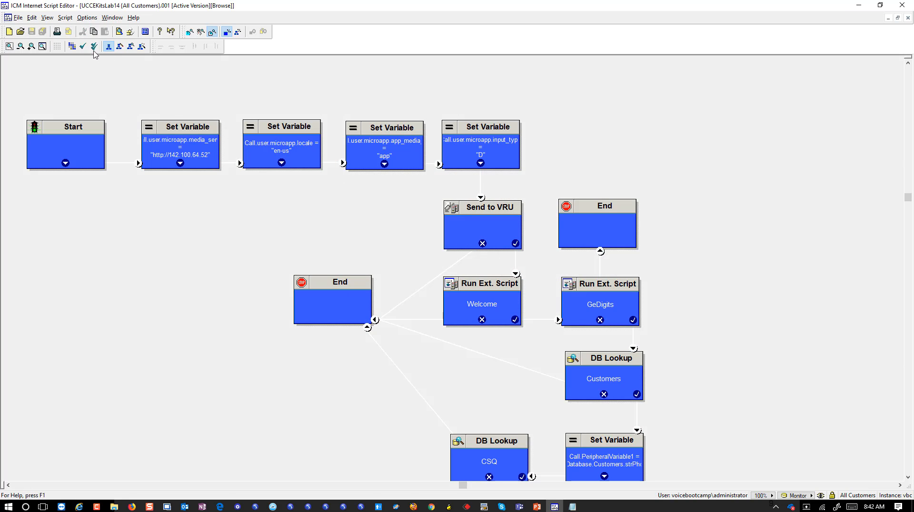
{"action": "left_click", "coordinate": [94, 48]}
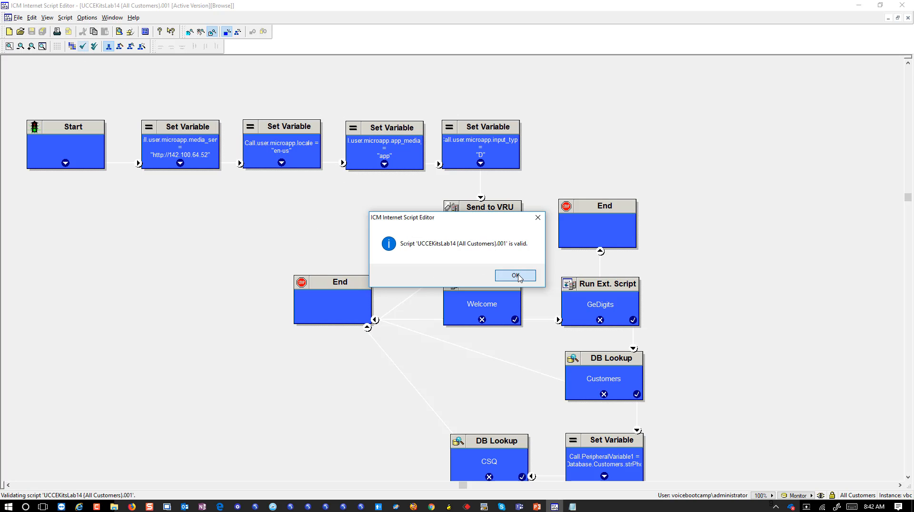
{"action": "left_click", "coordinate": [515, 276]}
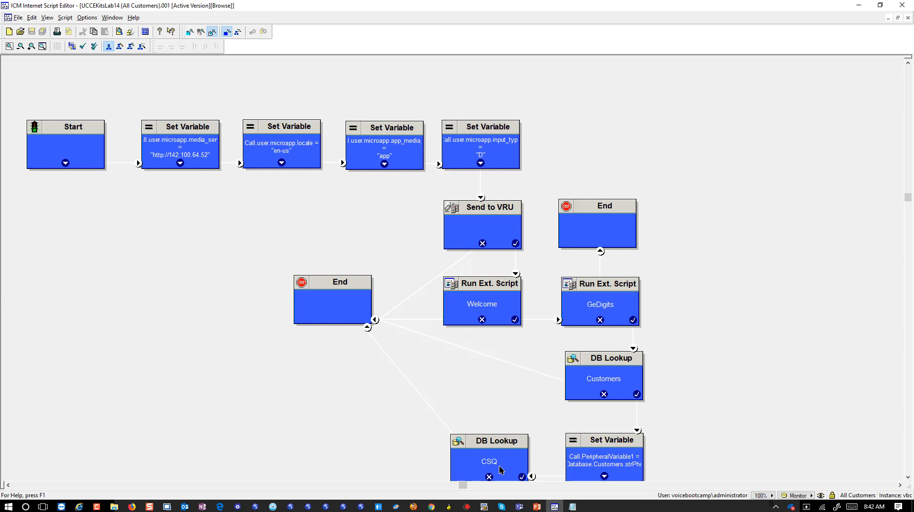
Step: Switch to the PowerPoint presentation, check the customer table on the Database Structure slide, and return to the Script Editor
{"action": "mouse_move", "coordinate": [535, 509]}
{"action": "left_click", "coordinate": [514, 455]}
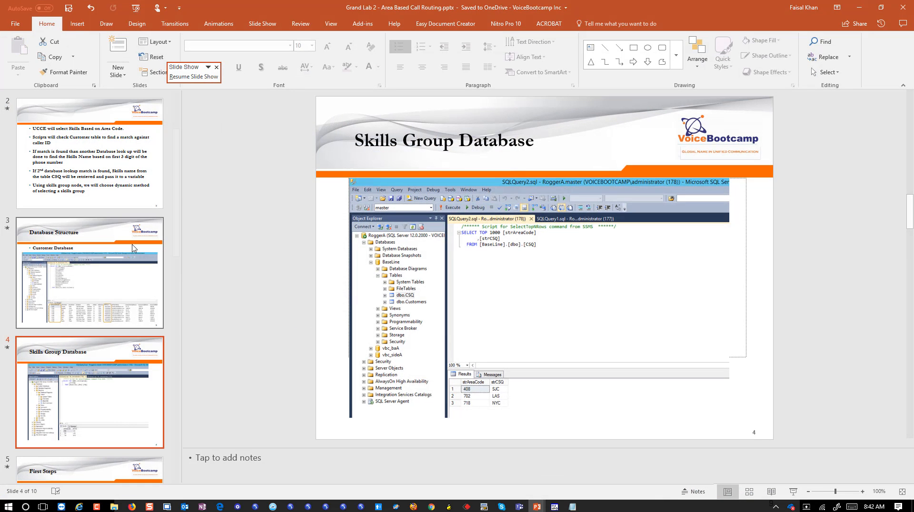
{"action": "left_click", "coordinate": [126, 276]}
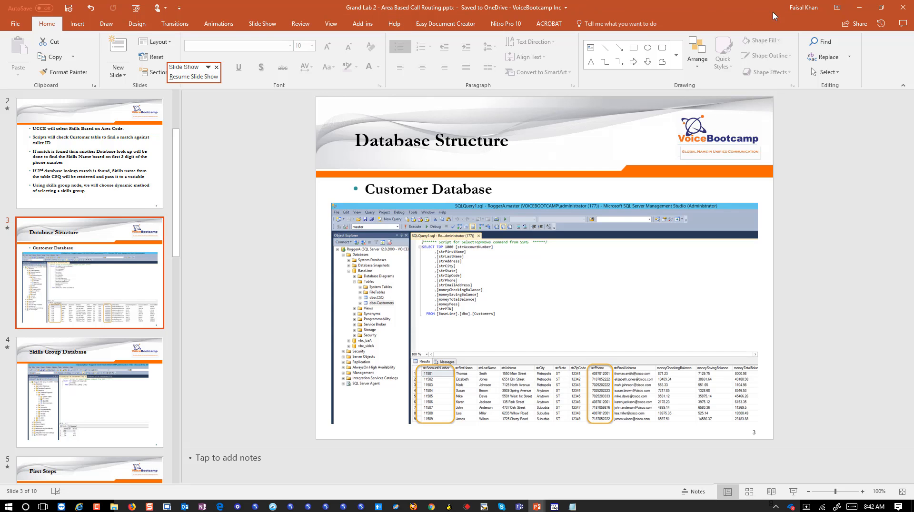
{"action": "left_click", "coordinate": [859, 7]}
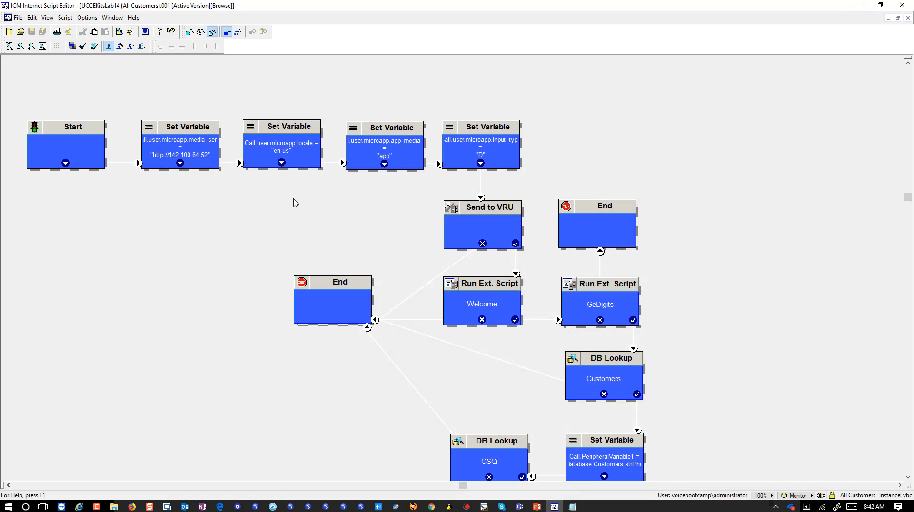
{"action": "left_click", "coordinate": [47, 19]}
{"action": "mouse_move", "coordinate": [33, 21]}
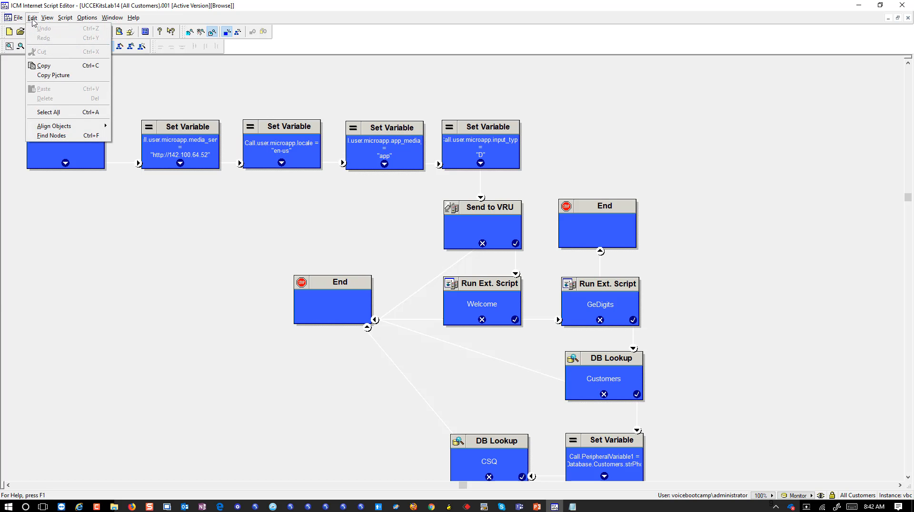
{"action": "mouse_move", "coordinate": [63, 21]}
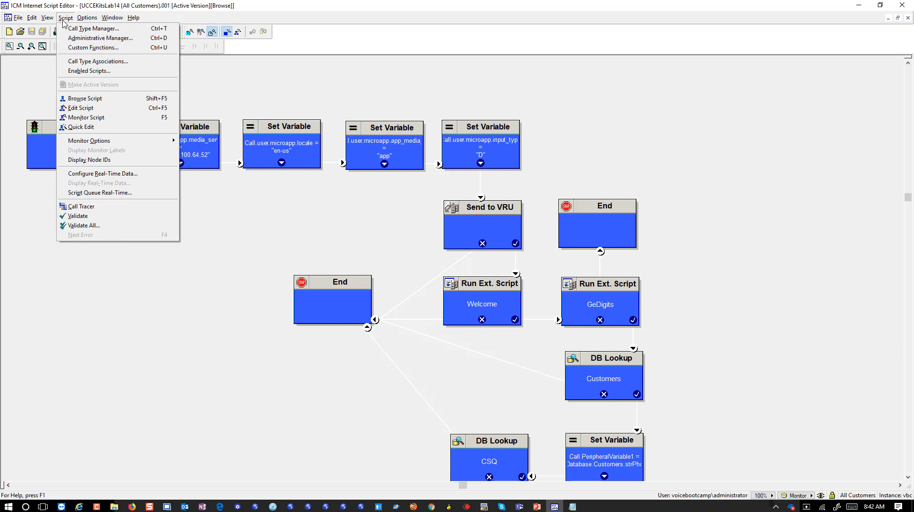
{"action": "left_click", "coordinate": [120, 211]}
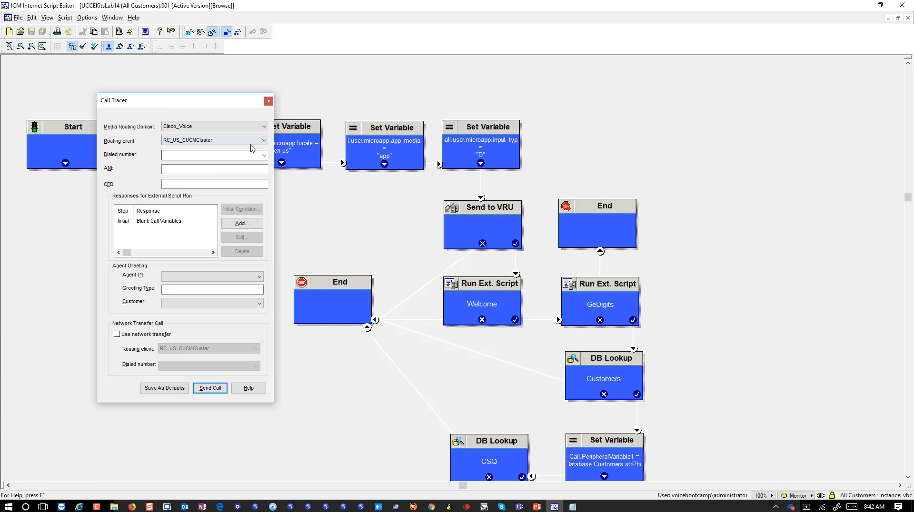
{"action": "left_click", "coordinate": [269, 101]}
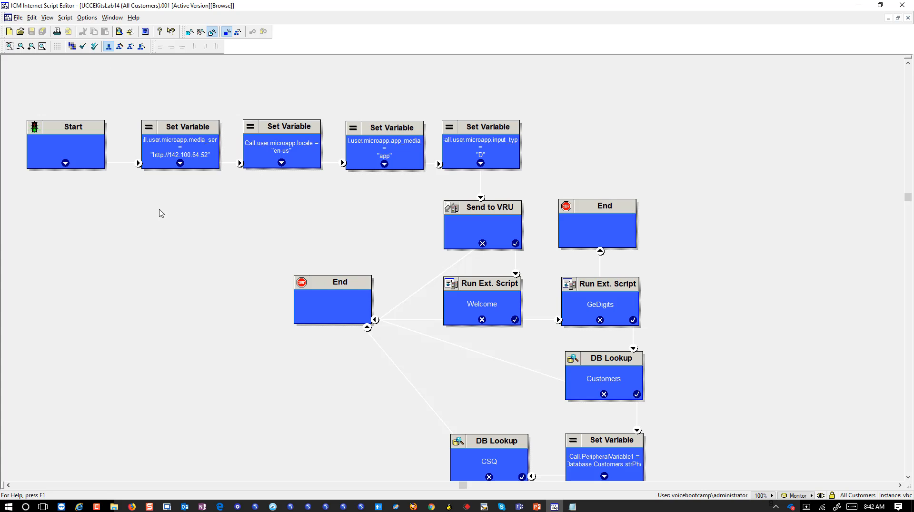
Step: Open the Call Type Manager and delete the existing call directory entries for dialed number RC_US_CUCMCluster.4000
{"action": "left_click", "coordinate": [65, 17]}
{"action": "left_click", "coordinate": [79, 26]}
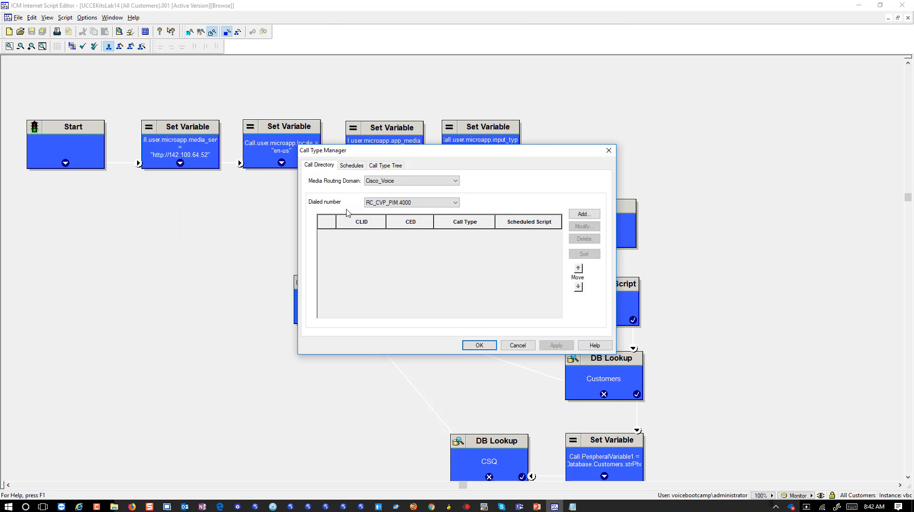
{"action": "left_click", "coordinate": [453, 203]}
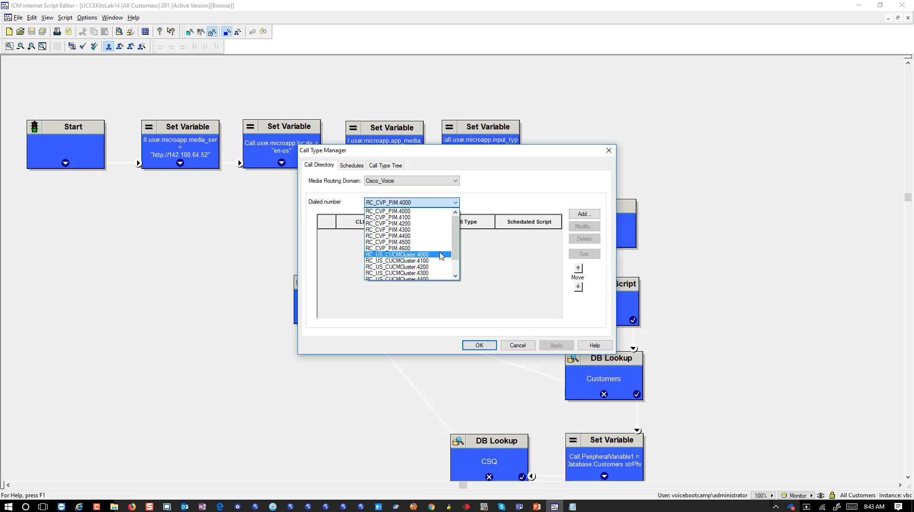
{"action": "left_click", "coordinate": [442, 256]}
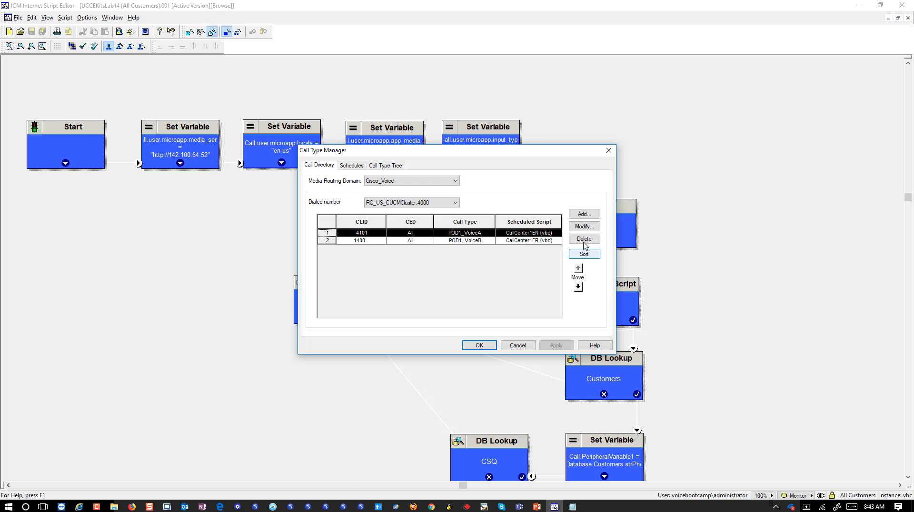
{"action": "left_click", "coordinate": [585, 242]}
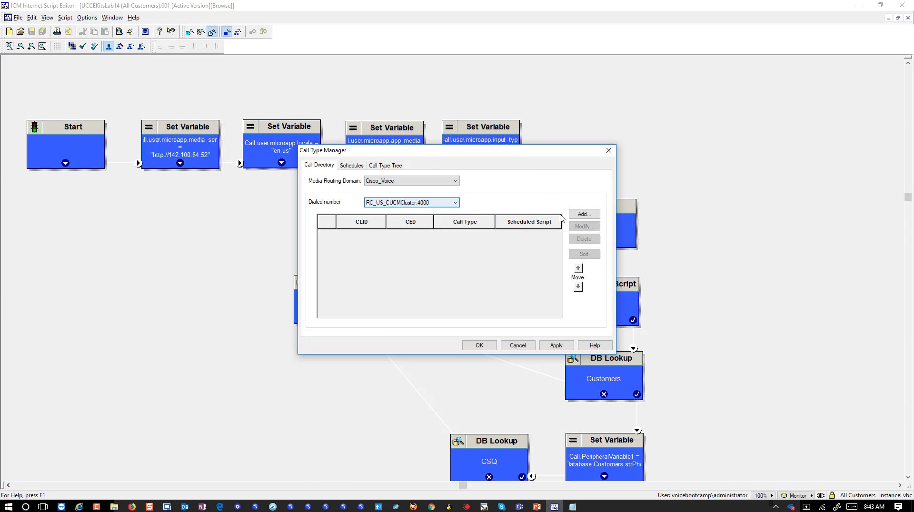
Step: Add a dialed number entry with call type VoiceCT for all calling line IDs and all caller-entered digits
{"action": "left_click", "coordinate": [579, 216]}
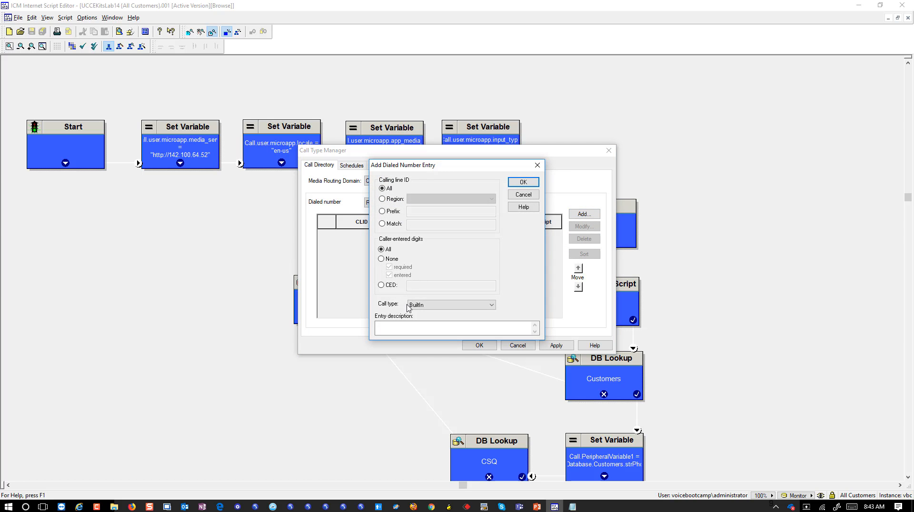
{"action": "left_click", "coordinate": [438, 306]}
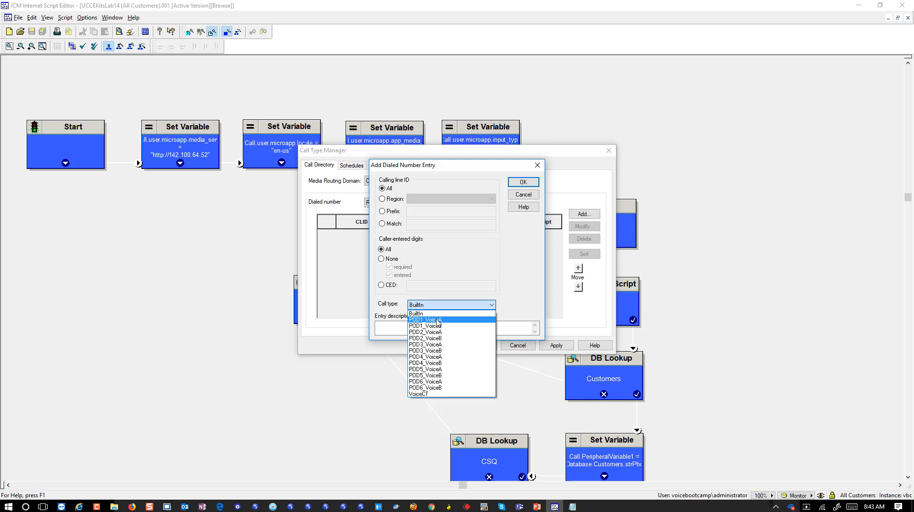
{"action": "left_click", "coordinate": [419, 394]}
{"action": "left_click", "coordinate": [527, 185]}
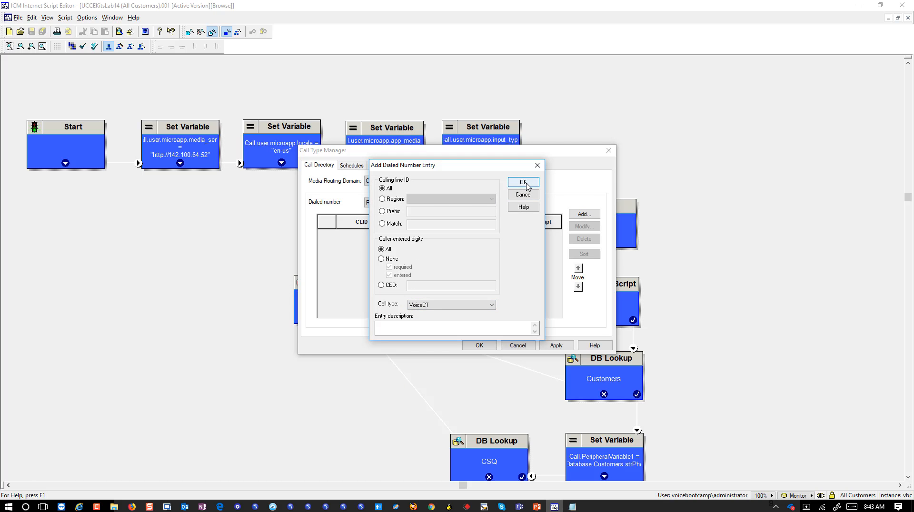
Step: Schedule the UCCEKitsLab14 script for the VoiceCT call type
{"action": "left_click", "coordinate": [350, 169]}
{"action": "left_click", "coordinate": [574, 222]}
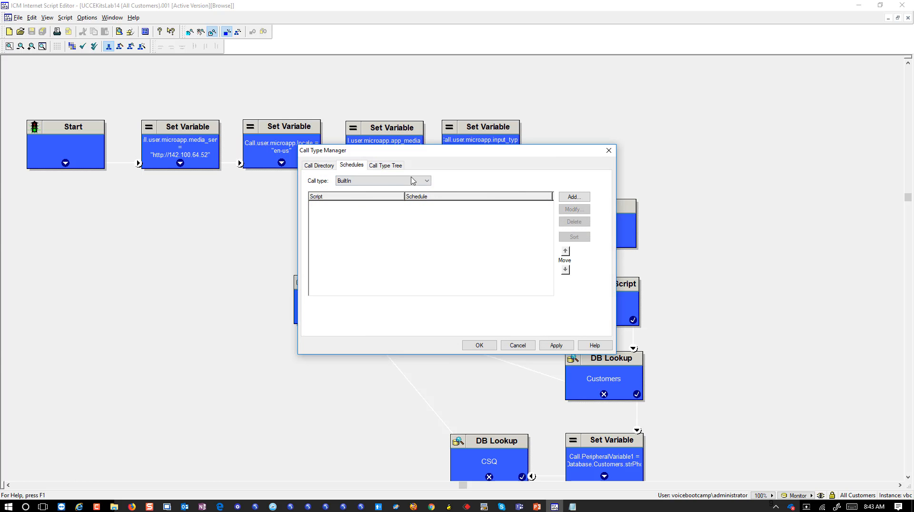
{"action": "left_click", "coordinate": [387, 181]}
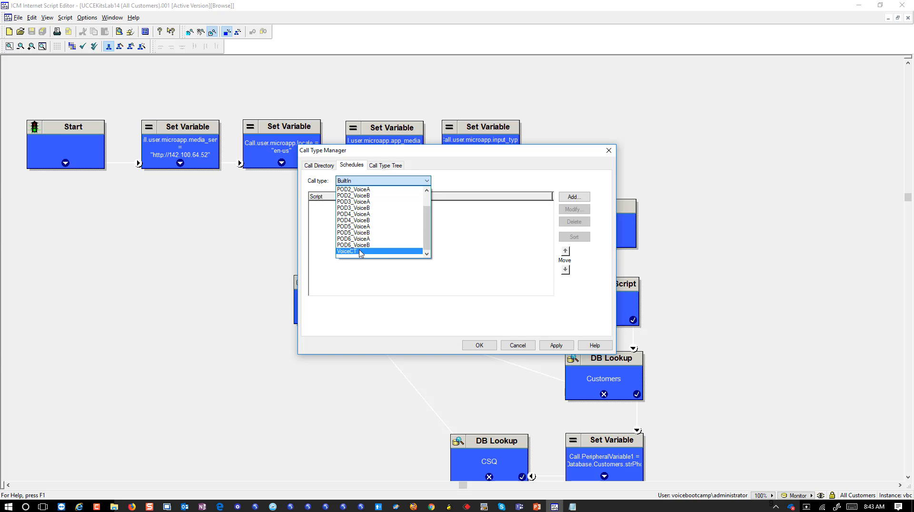
{"action": "left_click", "coordinate": [367, 251]}
{"action": "left_click", "coordinate": [569, 198]}
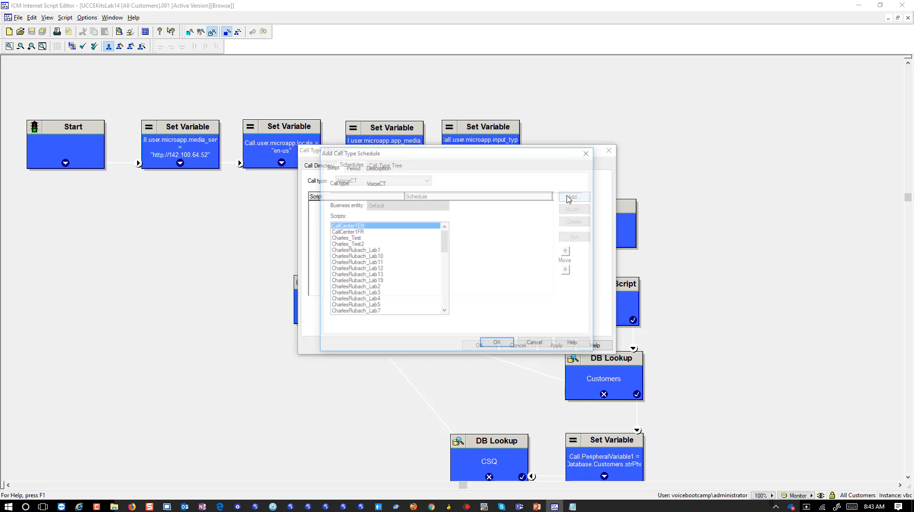
{"action": "left_click_drag", "start_coordinate": [446, 247], "coordinate": [445, 303]}
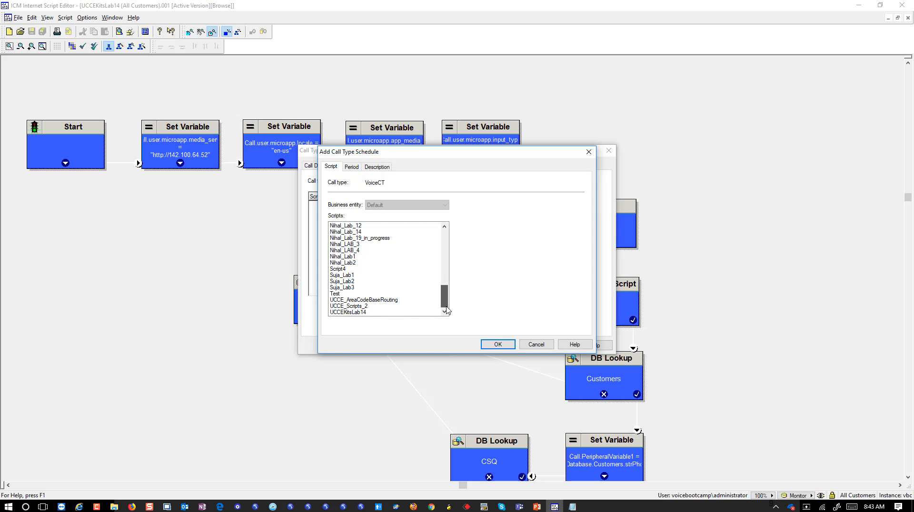
{"action": "left_click", "coordinate": [360, 312]}
{"action": "left_click", "coordinate": [485, 345]}
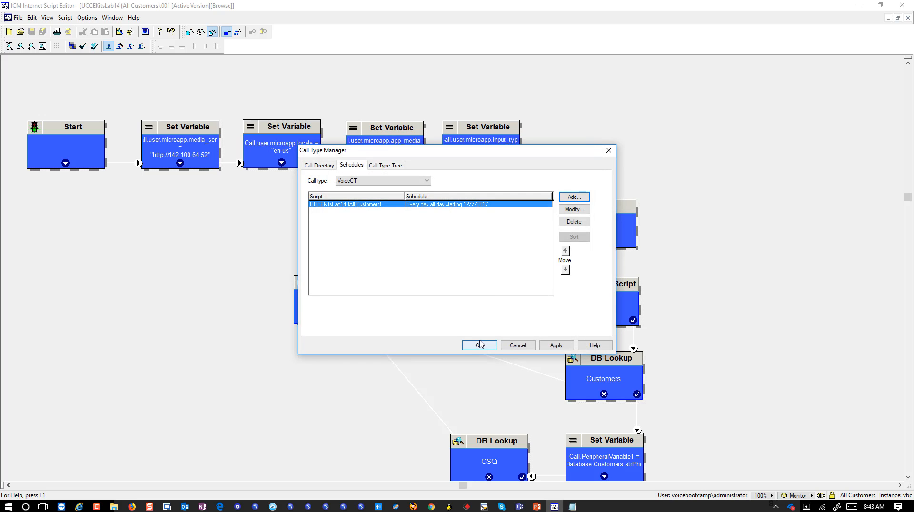
Step: Check the script assigned to the dialed number in the call directory, apply the changes and close the Call Type Manager
{"action": "left_click", "coordinate": [324, 166]}
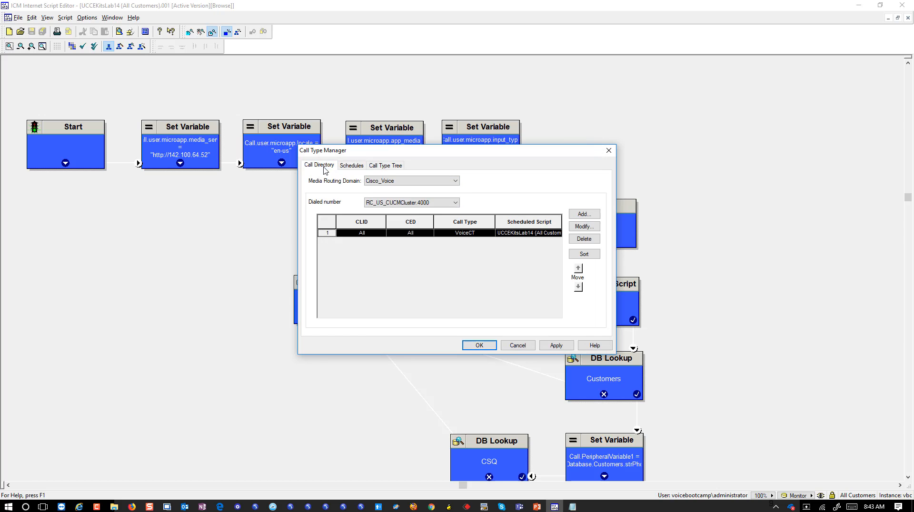
{"action": "left_click", "coordinate": [556, 346]}
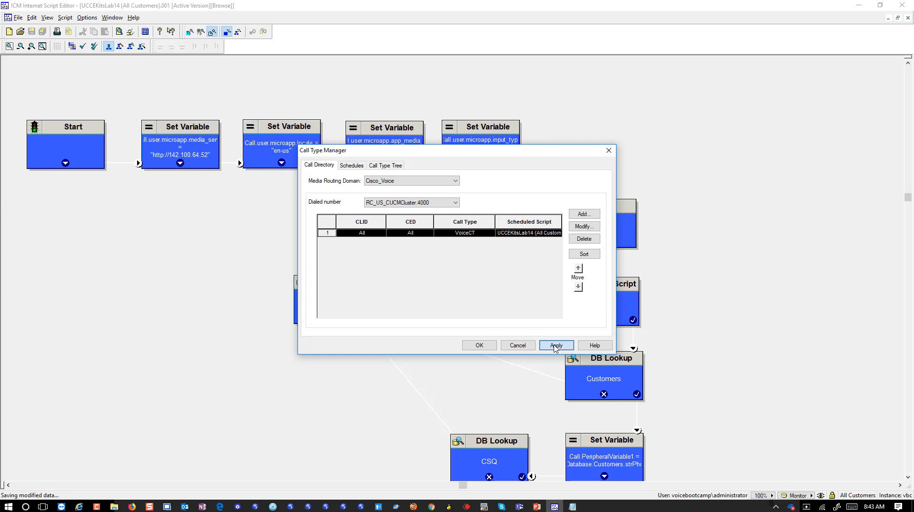
{"action": "left_click", "coordinate": [479, 346]}
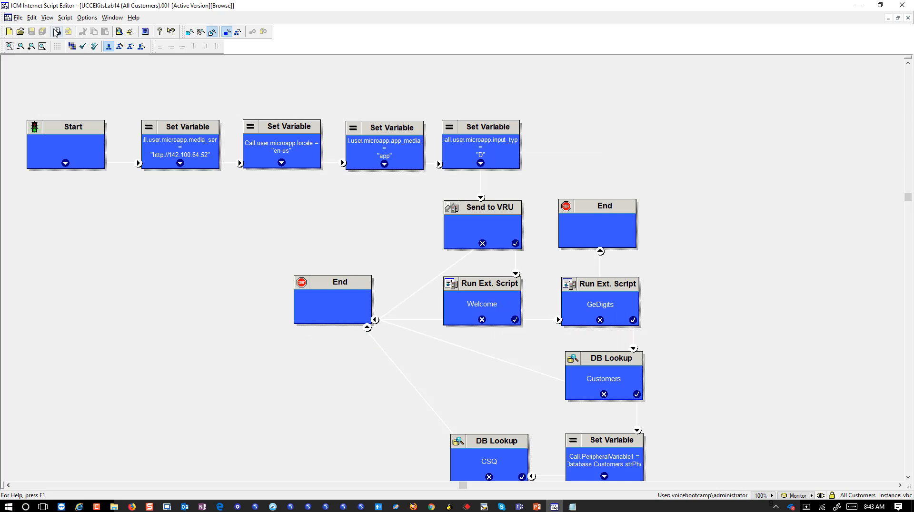
Step: Open the Call Tracer, choose dialed number RC_US_CUCMCluster.4000 and enter the customer's number as the caller-entered digits
{"action": "left_click", "coordinate": [64, 18]}
{"action": "left_click", "coordinate": [127, 210]}
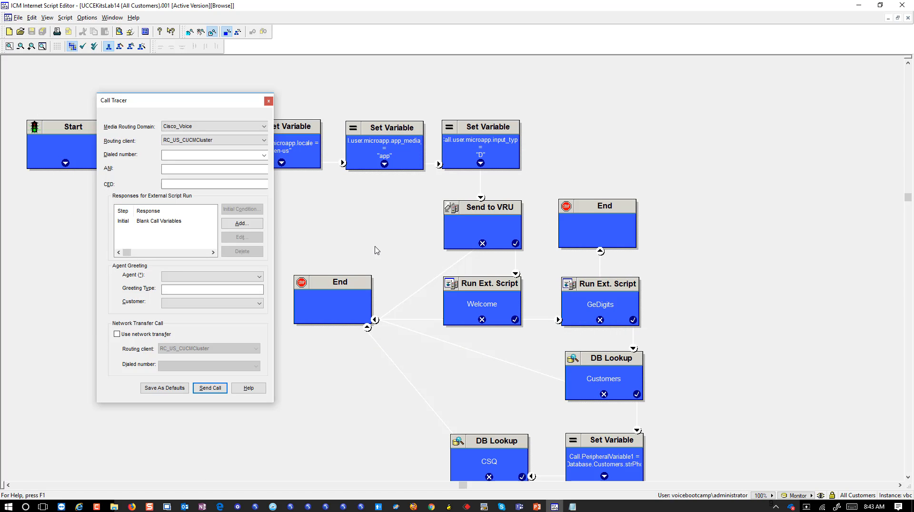
{"action": "left_click", "coordinate": [258, 143]}
{"action": "left_click", "coordinate": [258, 141]}
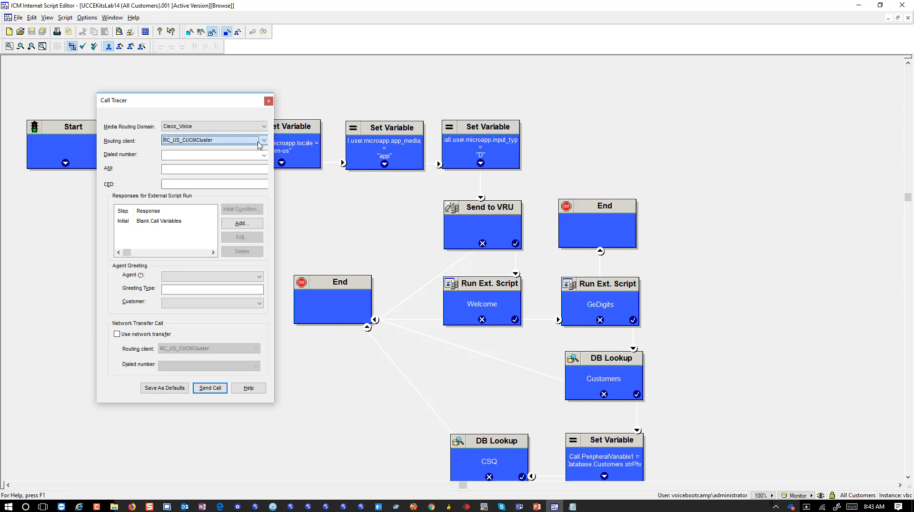
{"action": "left_click", "coordinate": [264, 155]}
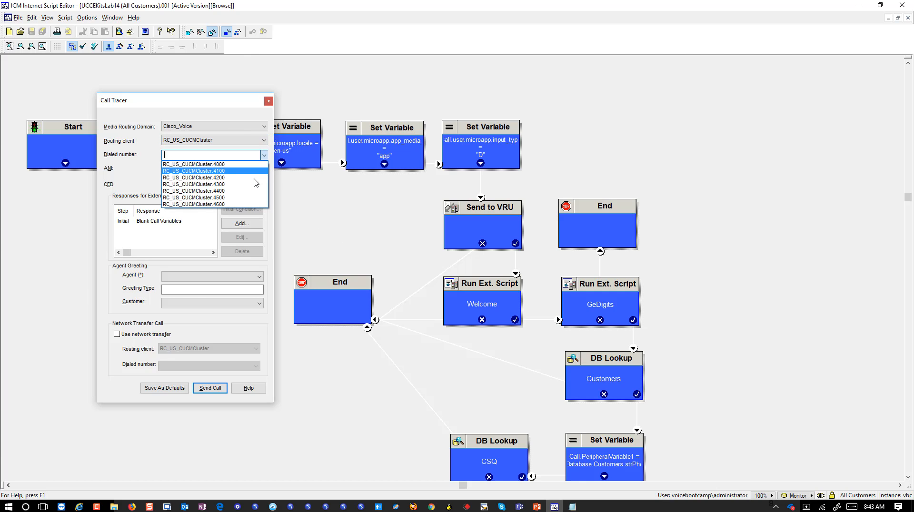
{"action": "left_click", "coordinate": [224, 163]}
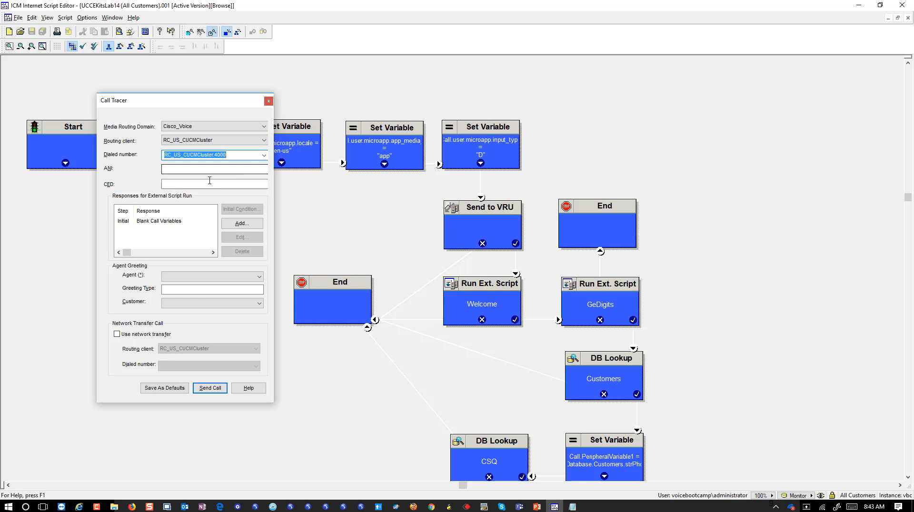
{"action": "left_click", "coordinate": [176, 185]}
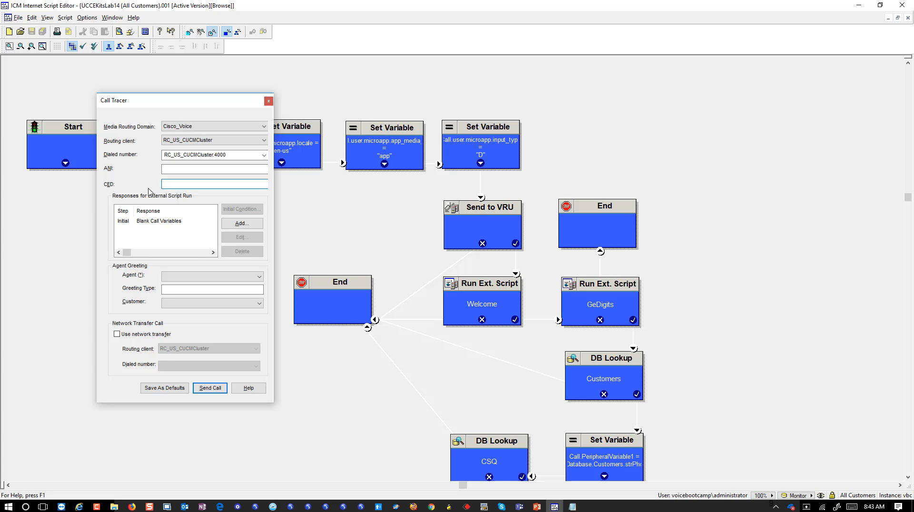
{"action": "type", "text": "11502"}
Step: Set the greeting agent to PG_US_CUCMCluster.Agent1_Pod1, send the test call, and move and enlarge the Call Tracer List
{"action": "left_click", "coordinate": [258, 276]}
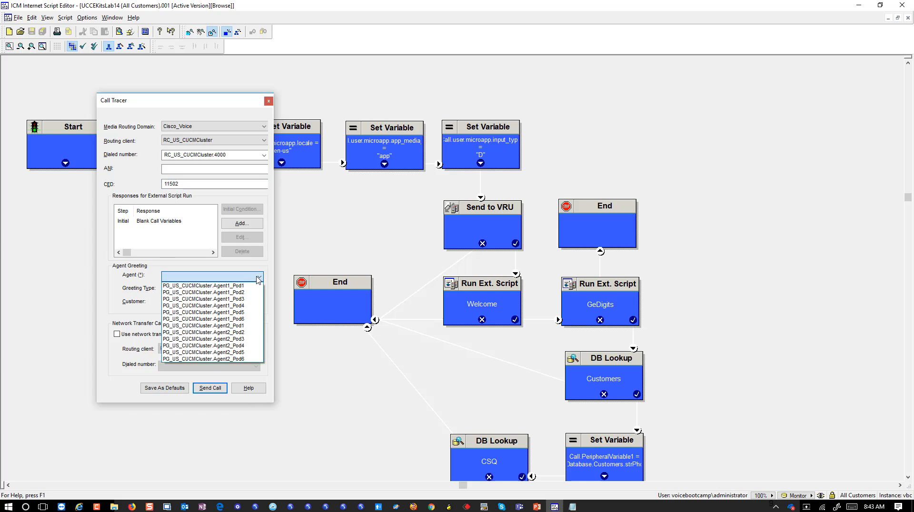
{"action": "left_click", "coordinate": [255, 286]}
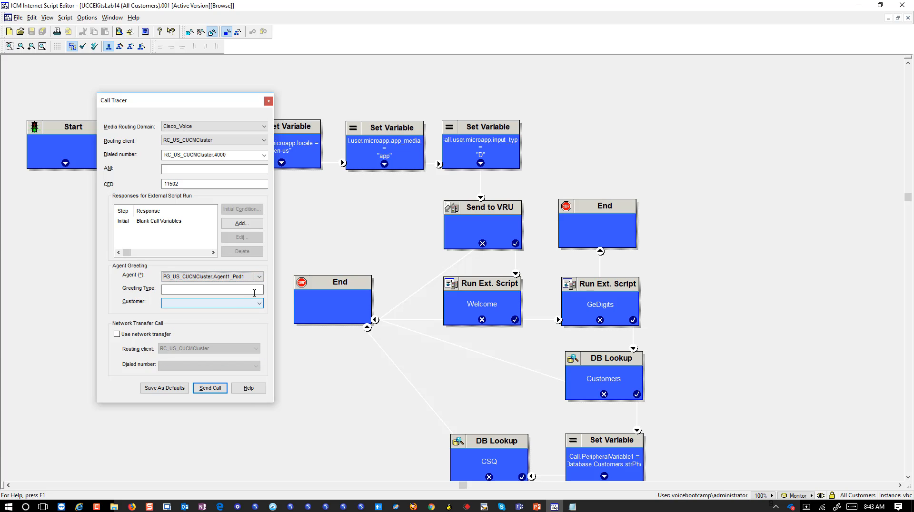
{"action": "left_click", "coordinate": [260, 303]}
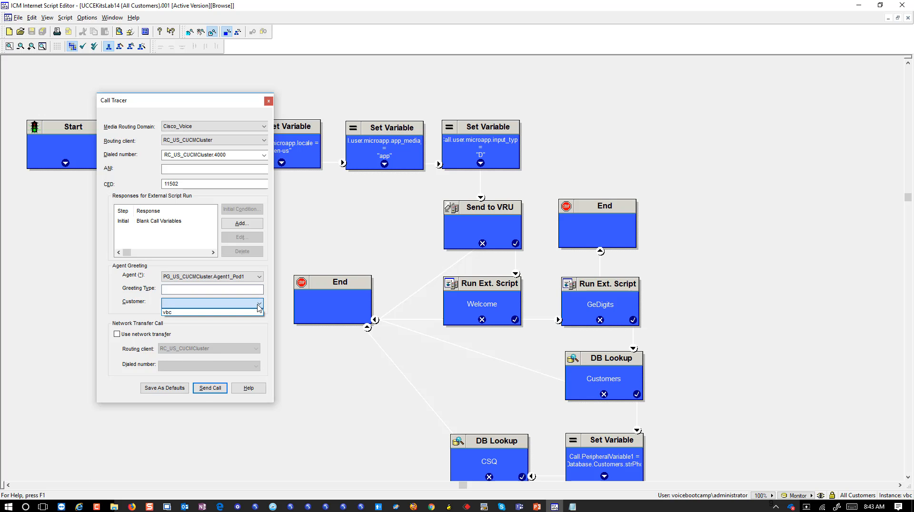
{"action": "left_click", "coordinate": [258, 305]}
{"action": "left_click", "coordinate": [210, 388]}
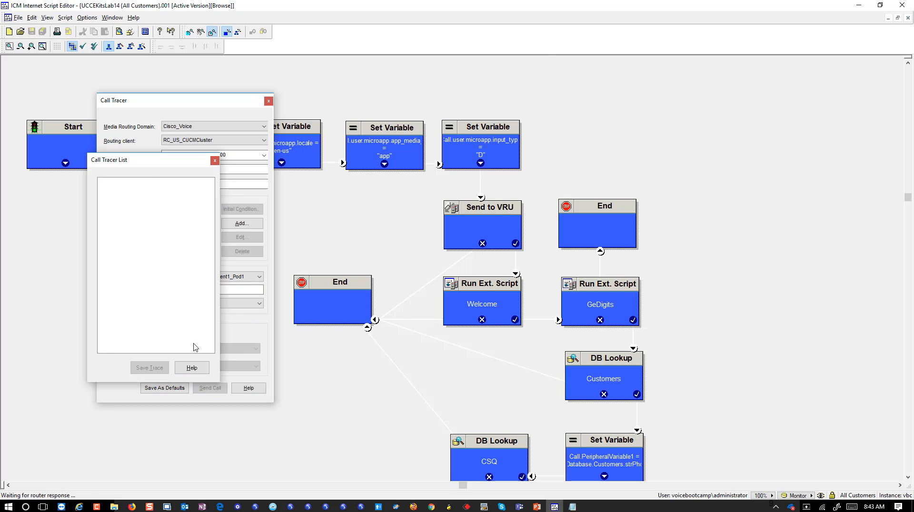
{"action": "left_click_drag", "start_coordinate": [138, 166], "coordinate": [442, 83]}
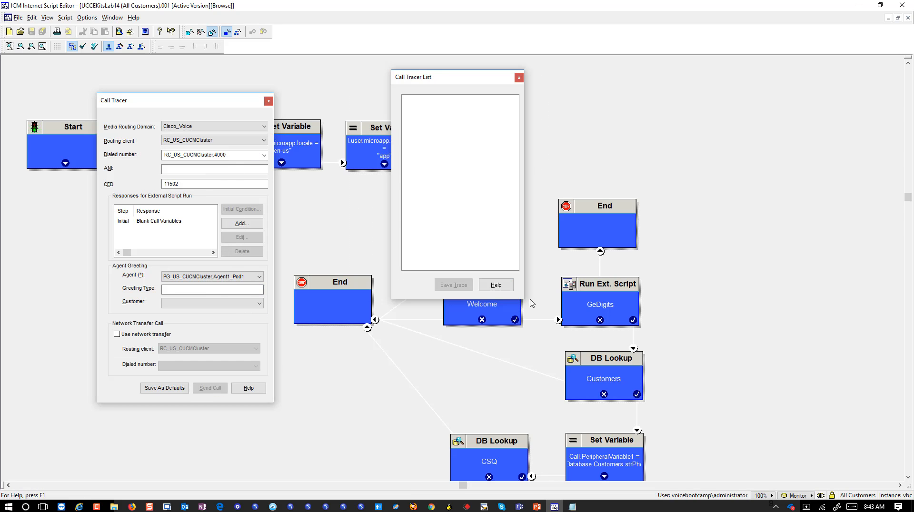
{"action": "left_click_drag", "start_coordinate": [523, 299], "coordinate": [865, 478]}
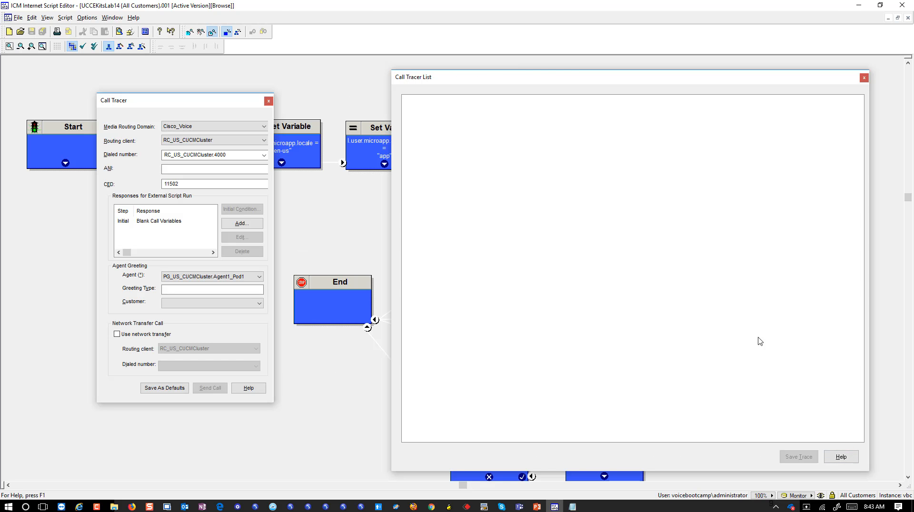
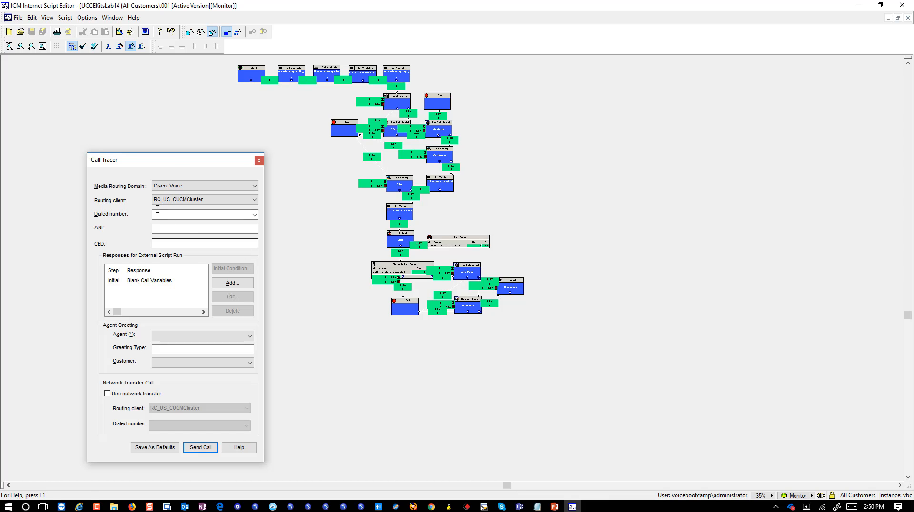
Step: Set up the Call Tracer with routing client RC_US_CUCMCluster, dialed number RC_US_CUCMCluster.4000 and the customer's number as caller-entered digits
{"action": "left_click_drag", "start_coordinate": [173, 162], "coordinate": [166, 132]}
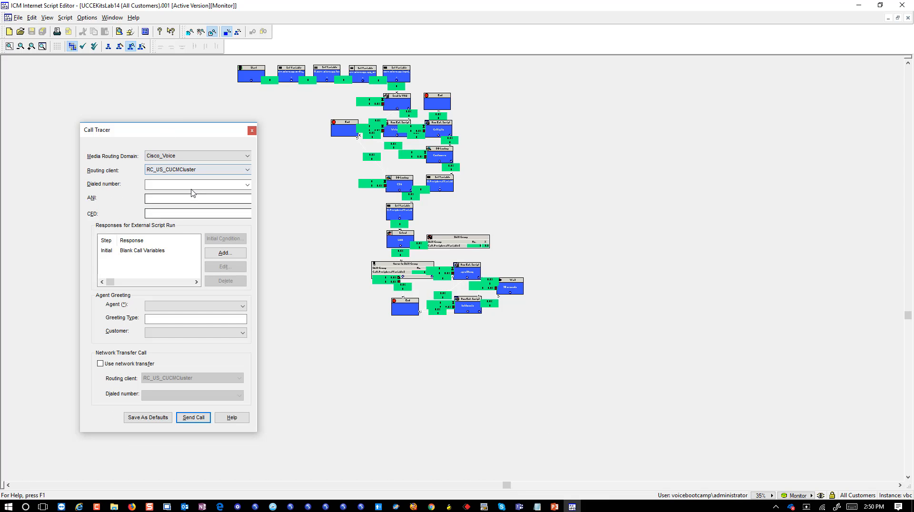
{"action": "left_click", "coordinate": [237, 171]}
{"action": "left_click", "coordinate": [239, 179]}
{"action": "left_click", "coordinate": [238, 170]}
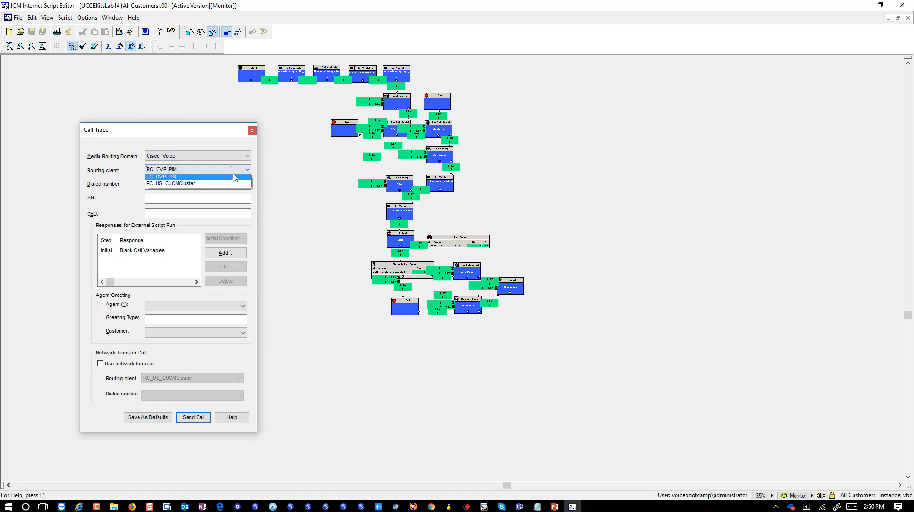
{"action": "left_click", "coordinate": [237, 184]}
{"action": "left_click", "coordinate": [247, 184]}
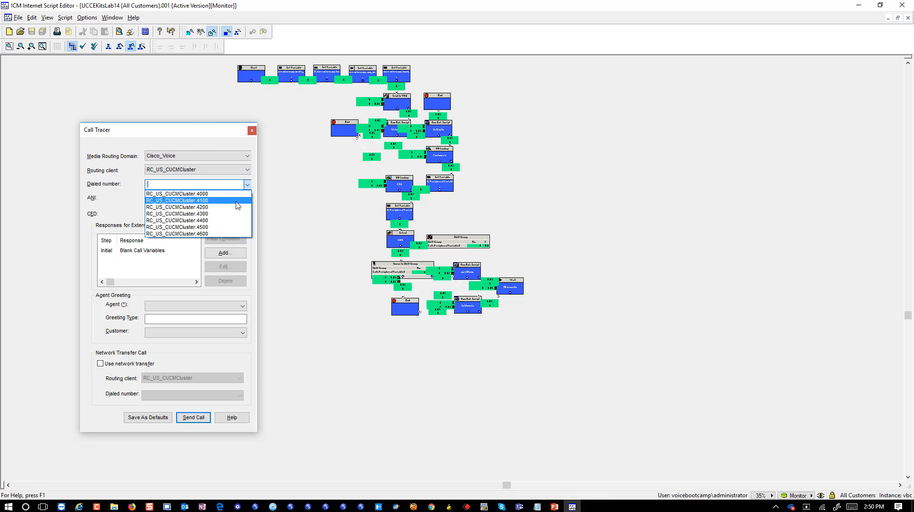
{"action": "left_click", "coordinate": [221, 196]}
{"action": "left_click", "coordinate": [222, 200]}
{"action": "left_click", "coordinate": [203, 215]}
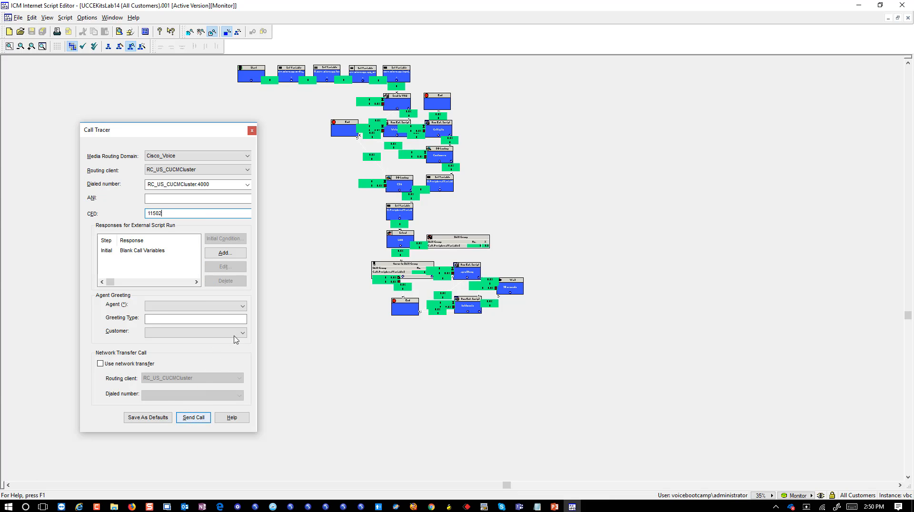
Step: Send the test call, and enlarge the Call Tracer List and place it beside the Call Tracer
{"action": "left_click", "coordinate": [196, 419]}
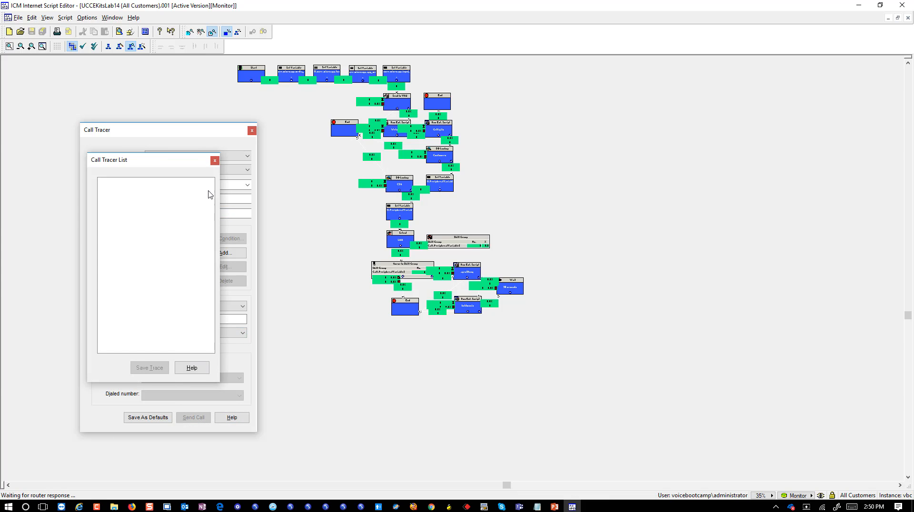
{"action": "left_click_drag", "start_coordinate": [167, 166], "coordinate": [601, 128]}
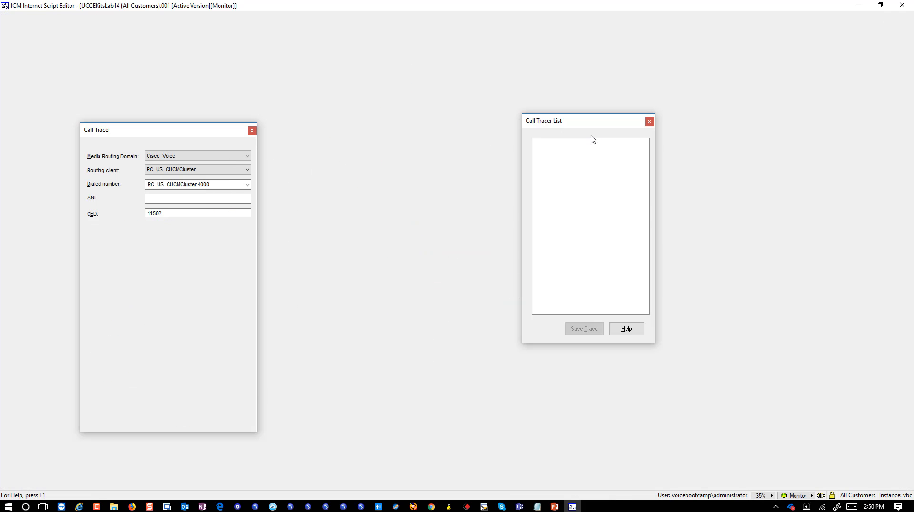
{"action": "left_click_drag", "start_coordinate": [655, 342], "coordinate": [584, 423]}
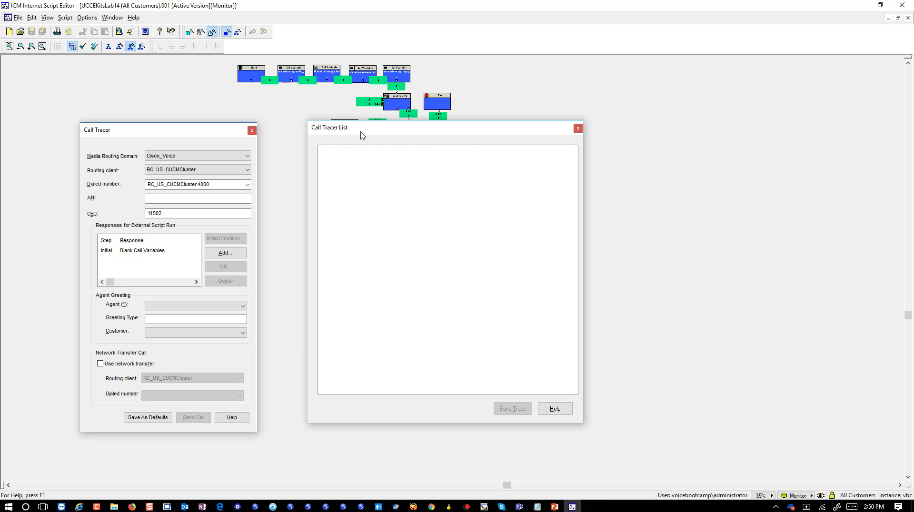
{"action": "left_click_drag", "start_coordinate": [360, 135], "coordinate": [408, 133]}
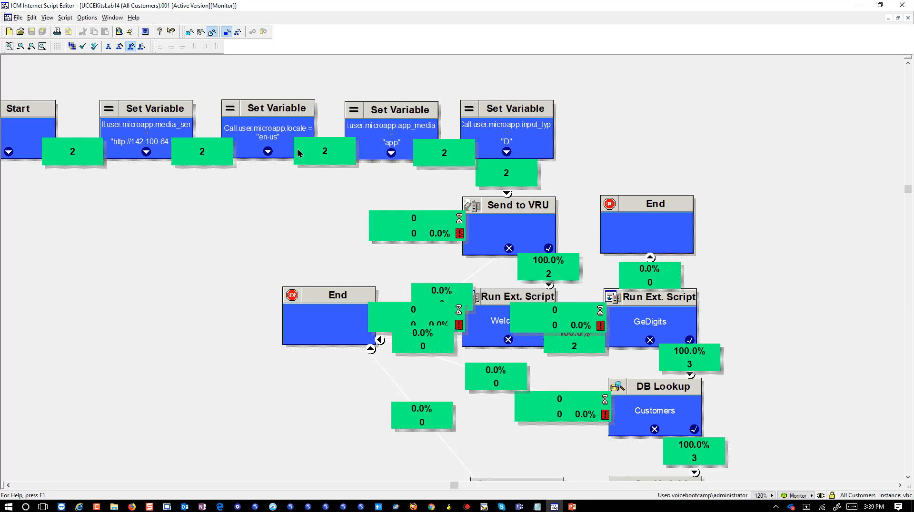
{"action": "left_click", "coordinate": [538, 508]}
{"action": "left_click", "coordinate": [553, 507]}
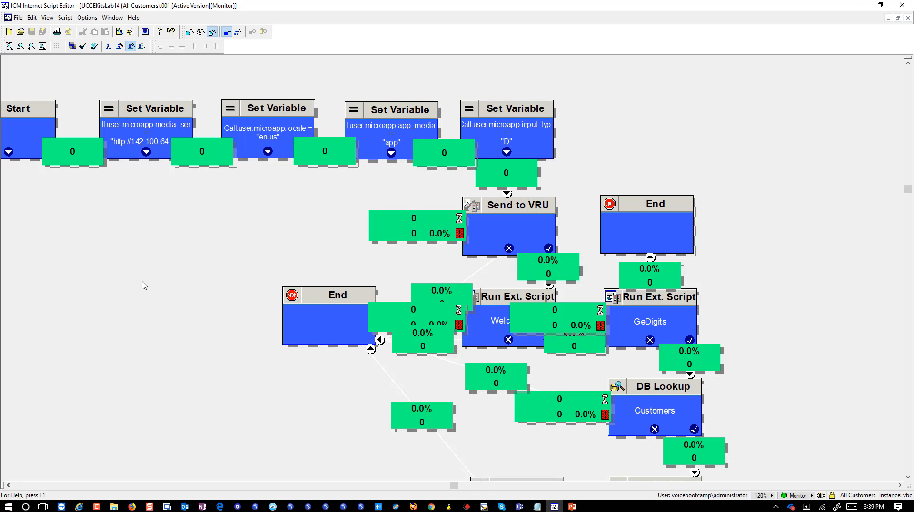
{"action": "left_click", "coordinate": [282, 486]}
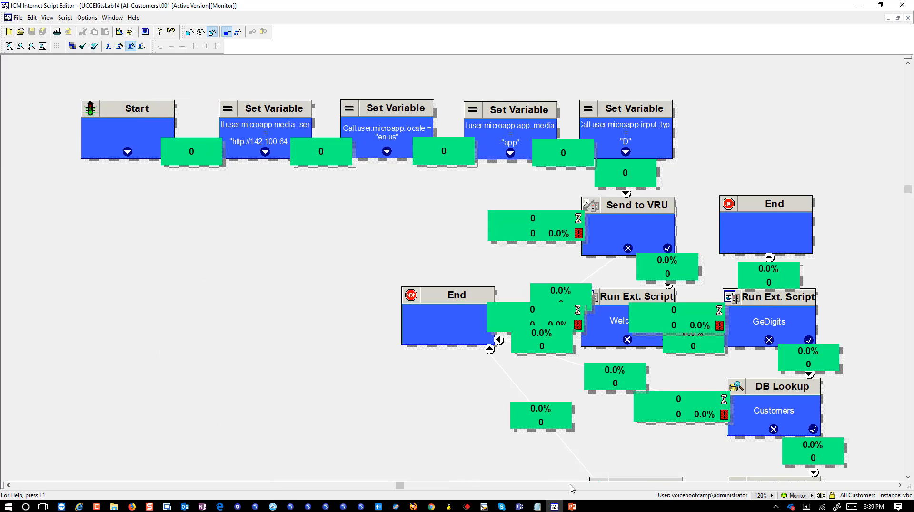
{"action": "left_click", "coordinate": [32, 18]}
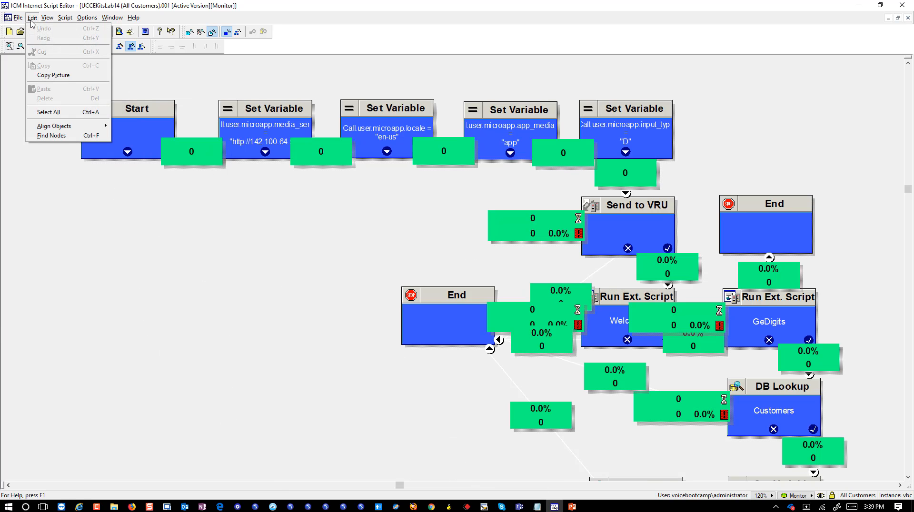
{"action": "left_click", "coordinate": [329, 271]}
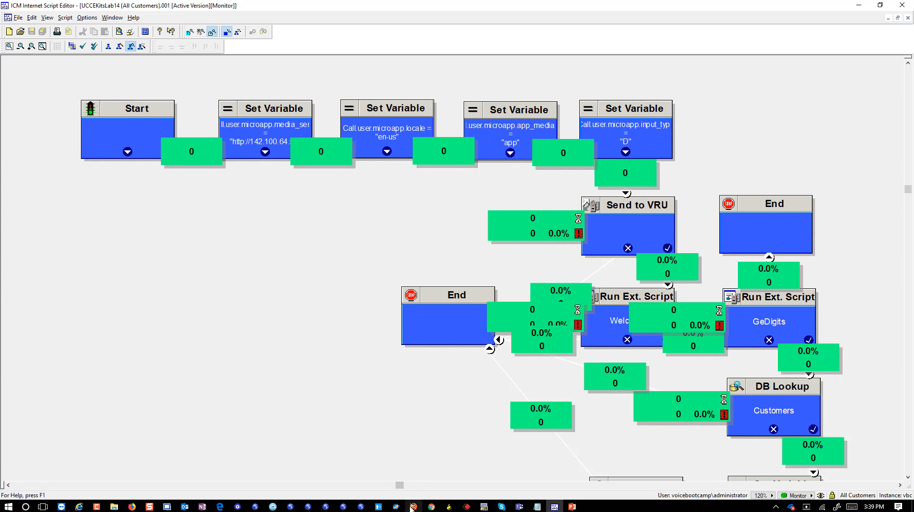
{"action": "left_click", "coordinate": [72, 18]}
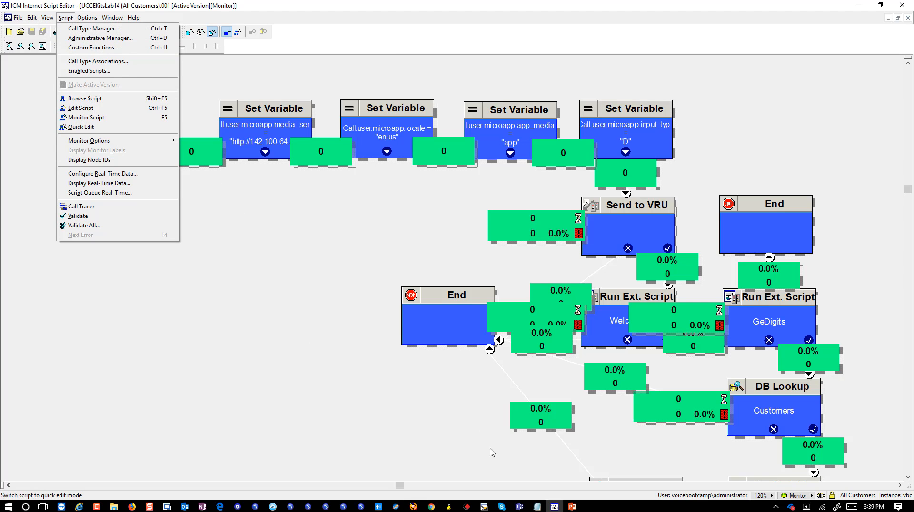
Step: Check the agent's state in Cisco Finesse and try to set up the Call Tracer for dialed number RC_US_CUCMCluster.4000
{"action": "left_click", "coordinate": [438, 508]}
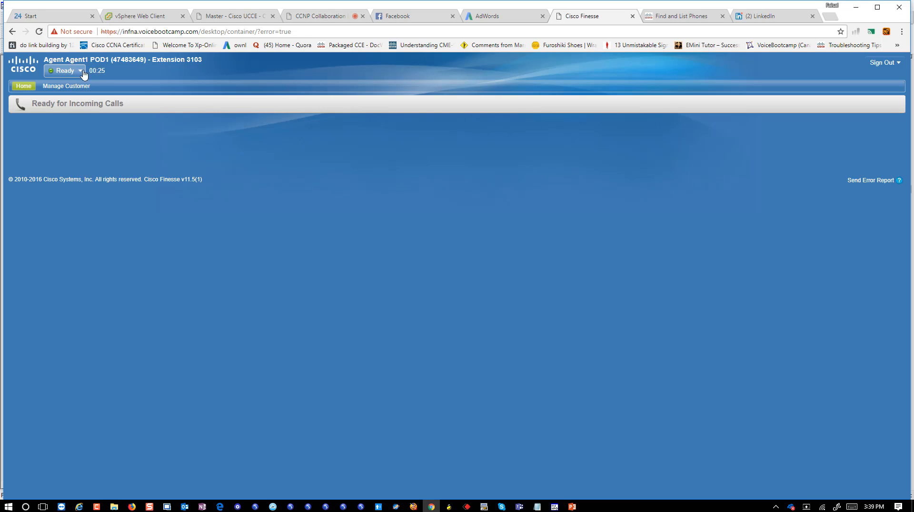
{"action": "left_click", "coordinate": [555, 507]}
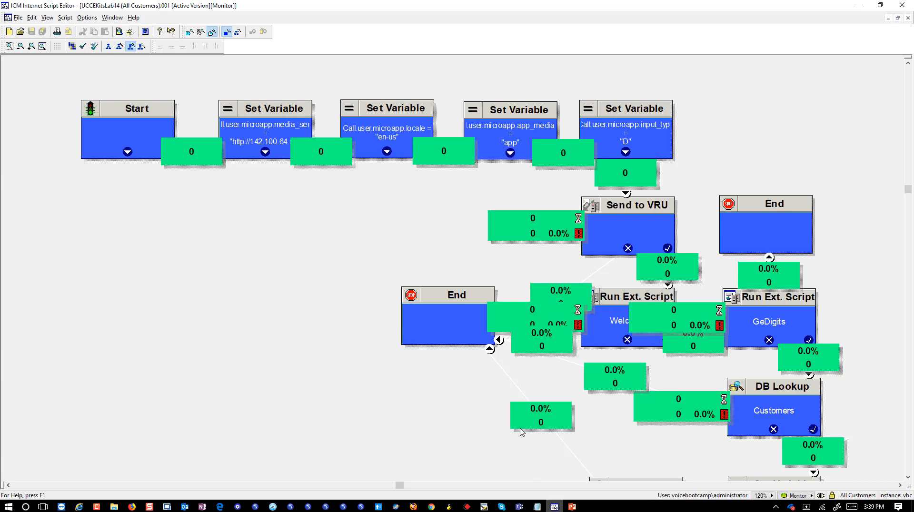
{"action": "left_click", "coordinate": [66, 17]}
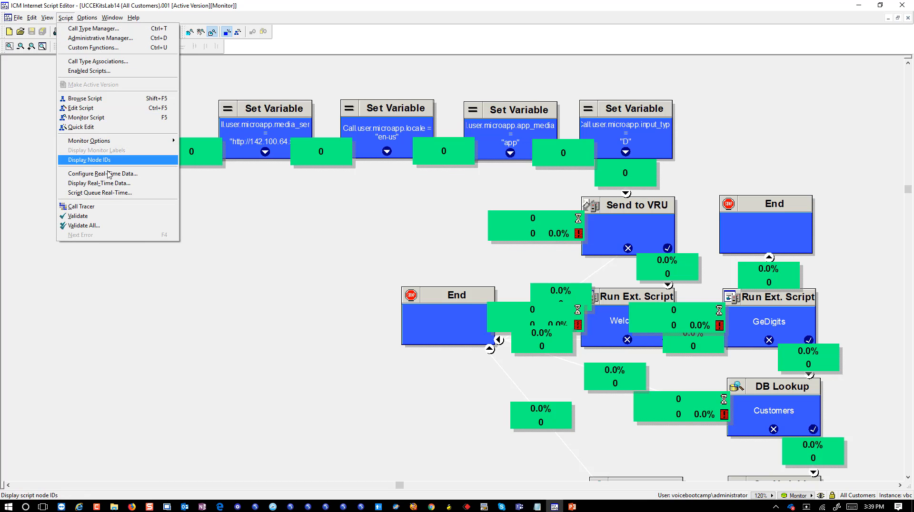
{"action": "left_click", "coordinate": [142, 207]}
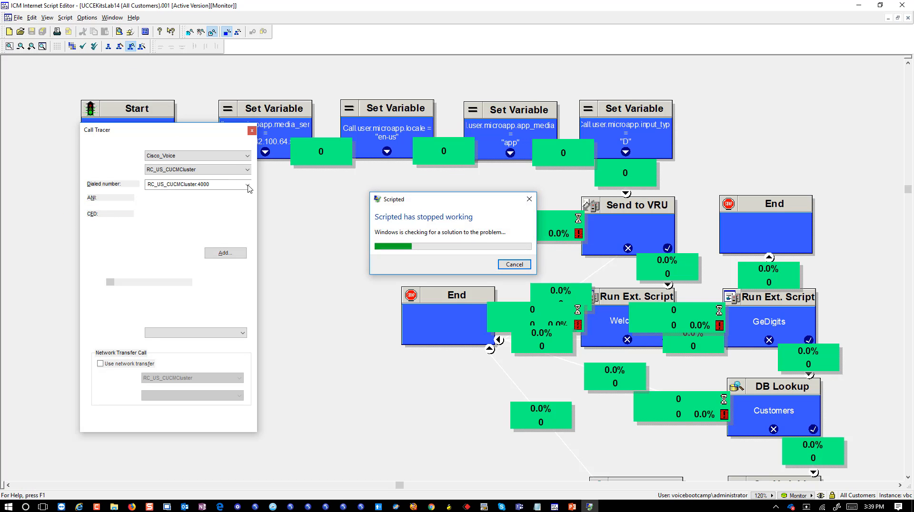
{"action": "left_click", "coordinate": [507, 265]}
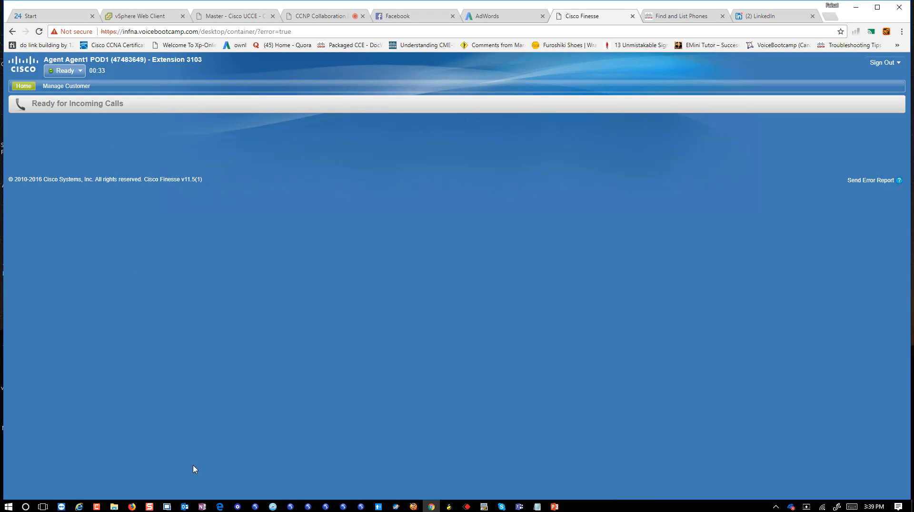
Step: Find and relaunch the ICM Internet Script Editor, and continue to its logon
{"action": "left_click", "coordinate": [26, 507]}
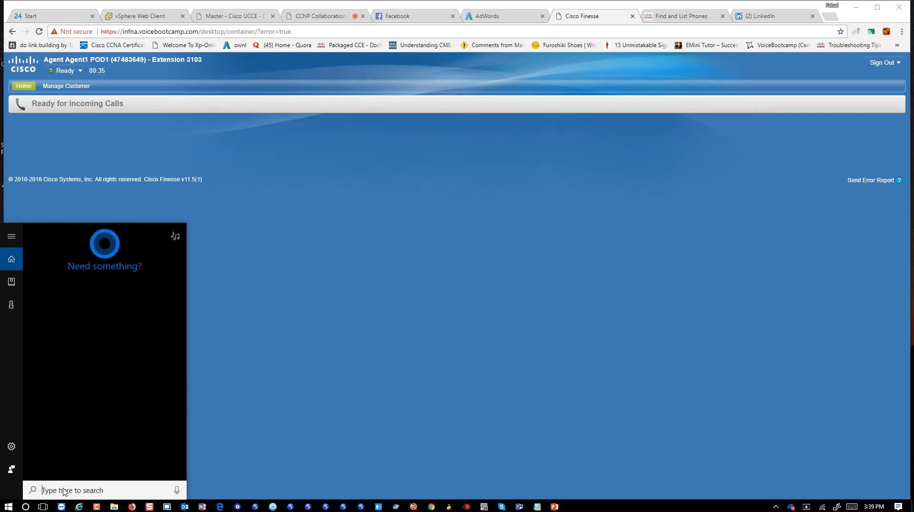
{"action": "type", "text": "ICM"}
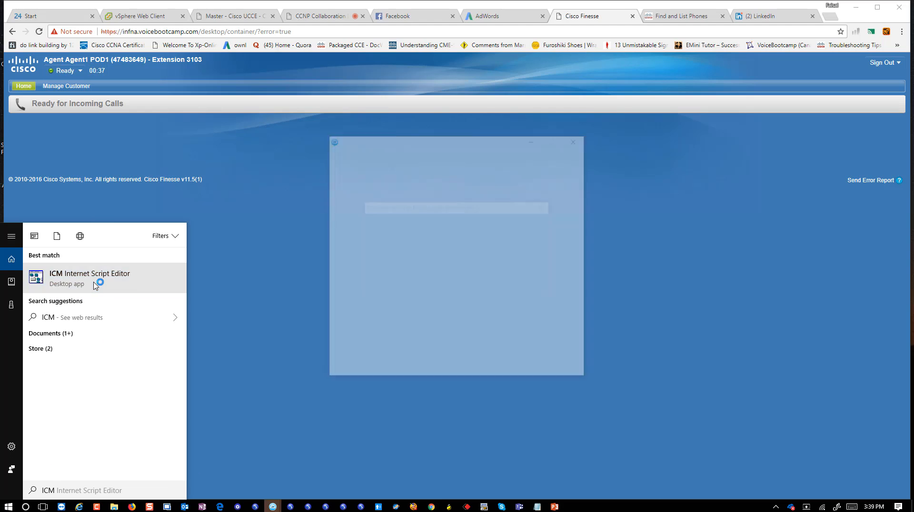
{"action": "left_click", "coordinate": [482, 401]}
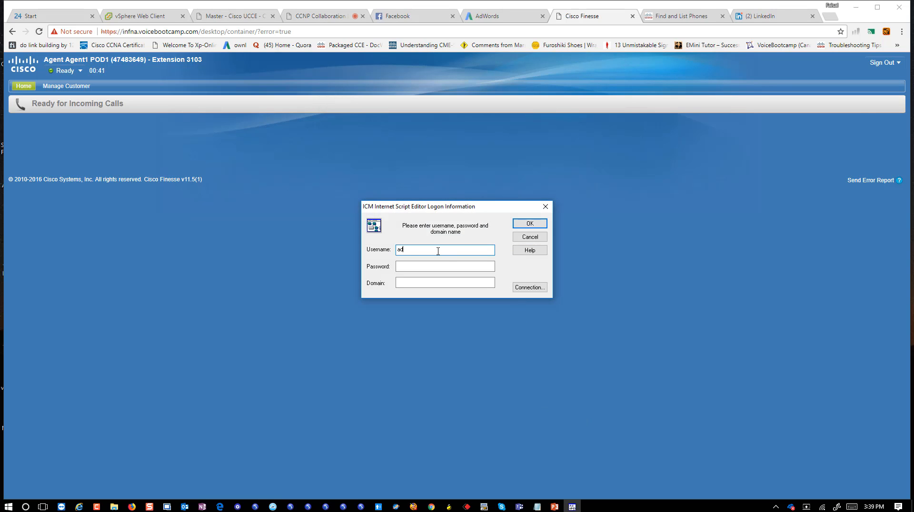
Step: Log on with the username administrator, the account password and the domain name
{"action": "key", "text": "Tab"}
{"action": "type", "text": "•••••"}
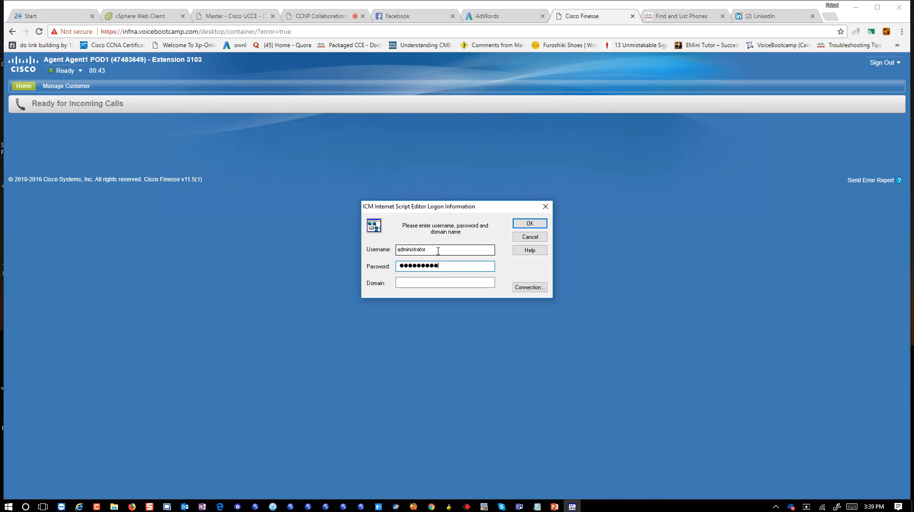
{"action": "type", "text": "••••"}
{"action": "key", "text": "Tab"}
{"action": "type", "text": "vo"}
{"action": "key", "text": "Return"}
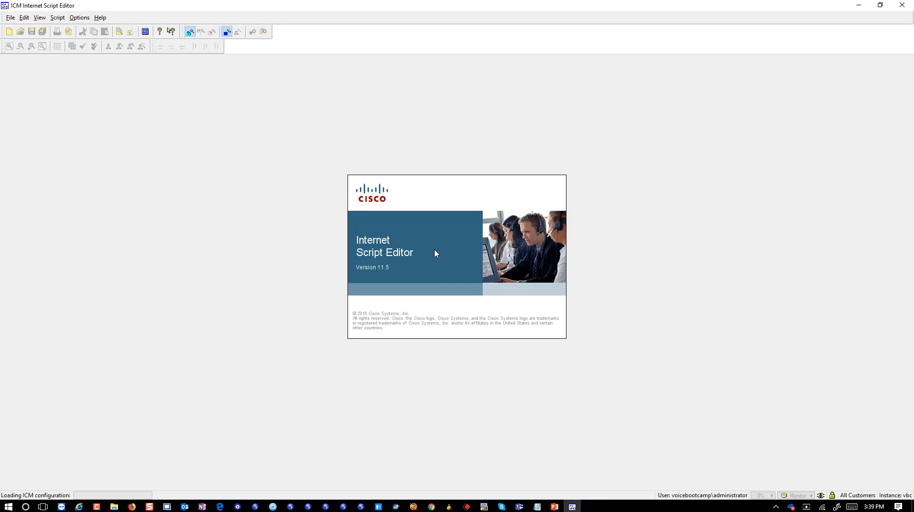
Step: Open the UCCEKitsLab14 script from the Default folder and put it in monitor mode
{"action": "left_click", "coordinate": [10, 18]}
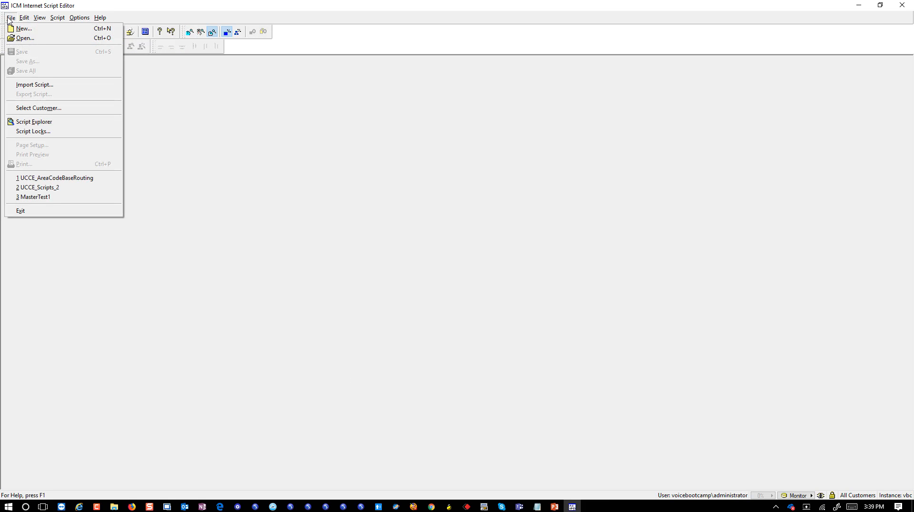
{"action": "left_click", "coordinate": [25, 38]}
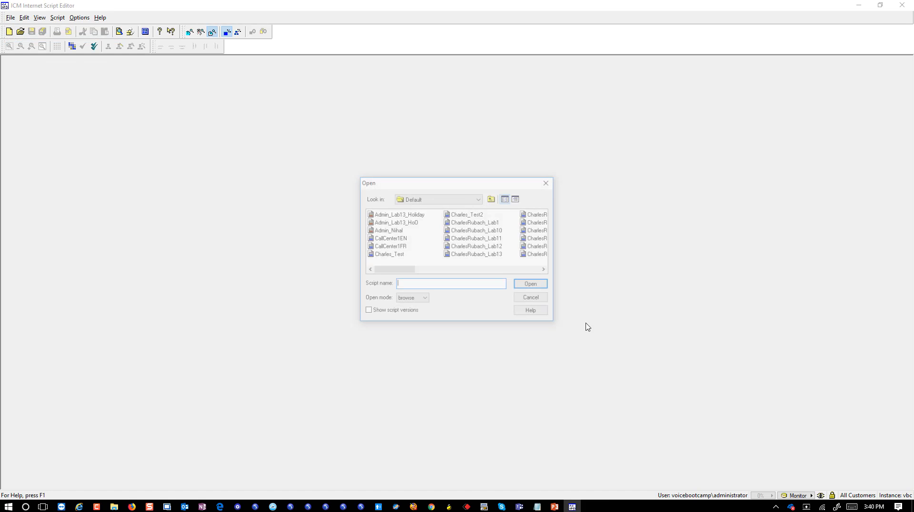
{"action": "left_click", "coordinate": [511, 270]}
{"action": "left_click", "coordinate": [512, 270]}
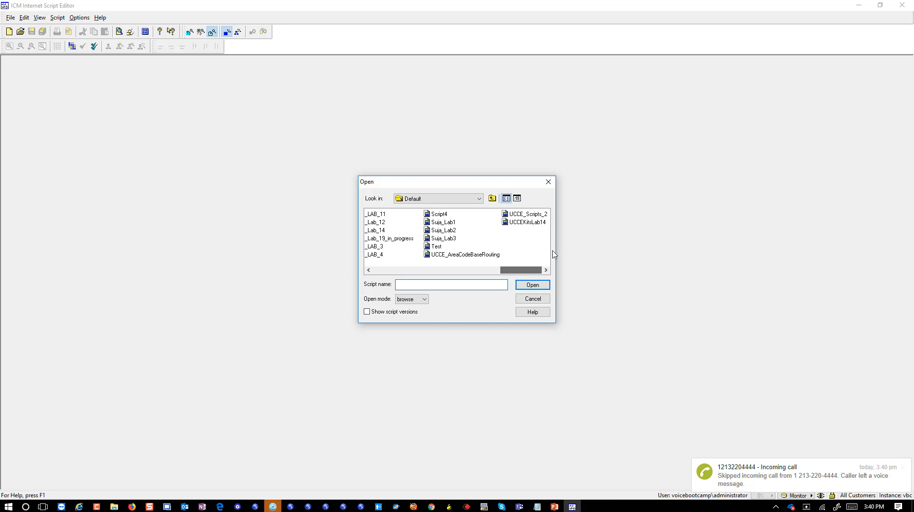
{"action": "left_click", "coordinate": [539, 223]}
{"action": "left_click", "coordinate": [533, 286]}
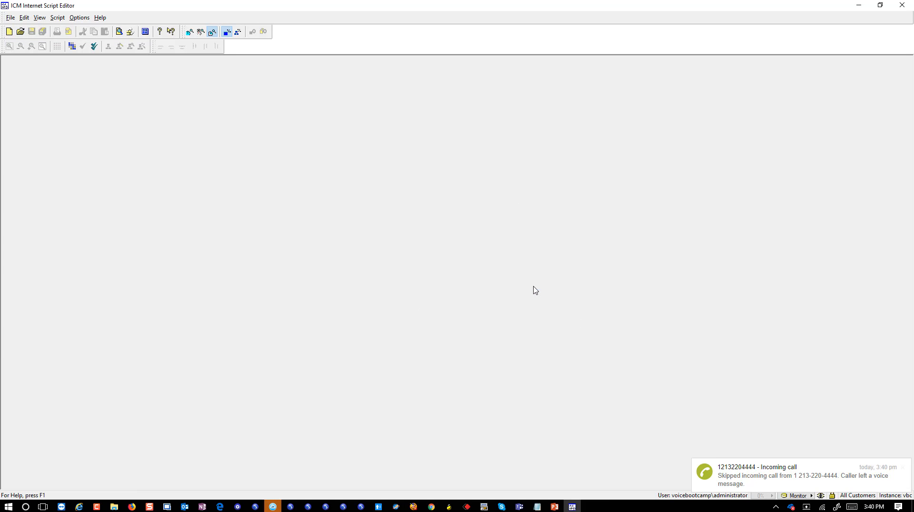
{"action": "left_click", "coordinate": [748, 64]}
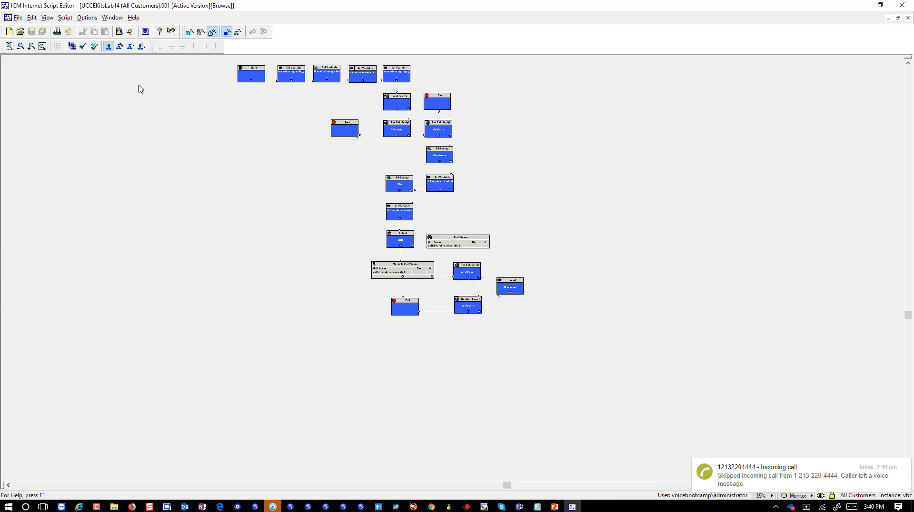
{"action": "key", "text": "F5"}
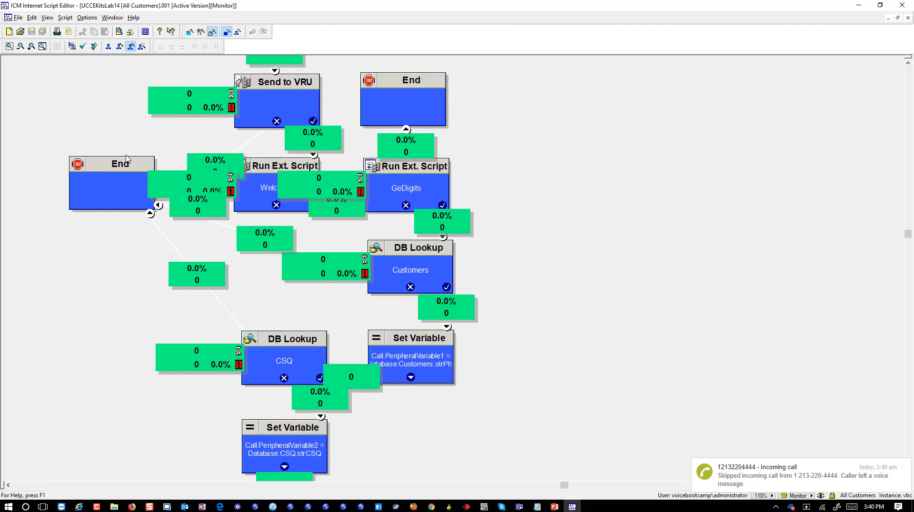
Step: Set up the Call Tracer with dialed number RC_US_CUCMCluster.4000, the customer's account number as caller-entered digits and greeting agent PG_US_CUCMCluster.Agent1_Pod1
{"action": "left_click", "coordinate": [66, 18]}
{"action": "left_click", "coordinate": [81, 206]}
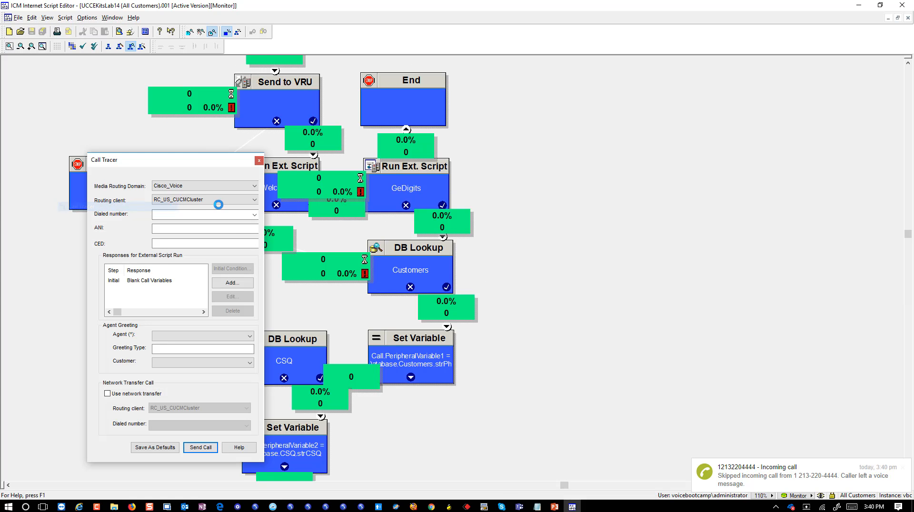
{"action": "left_click", "coordinate": [255, 215]}
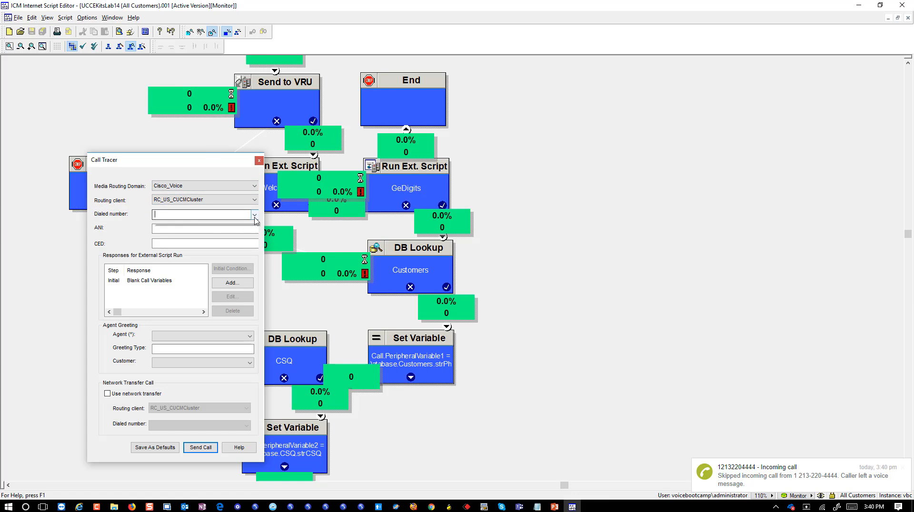
{"action": "left_click", "coordinate": [248, 224]}
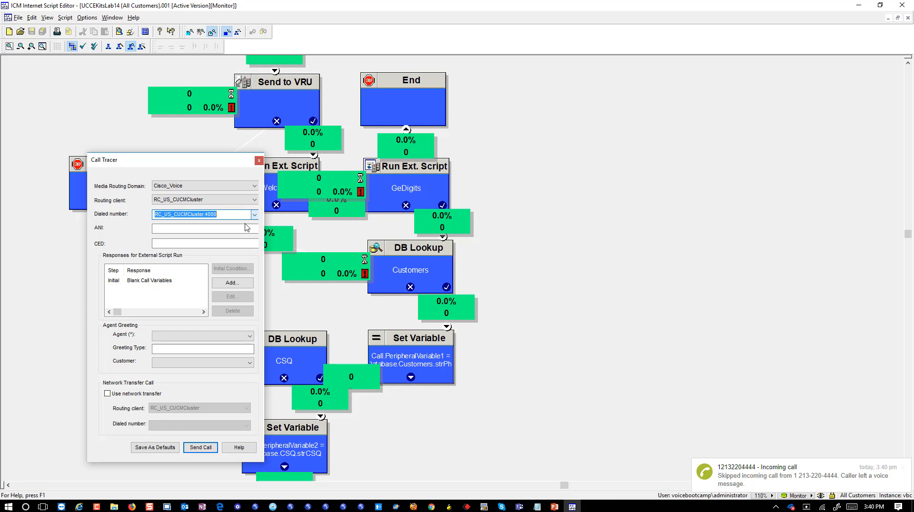
{"action": "left_click", "coordinate": [219, 245]}
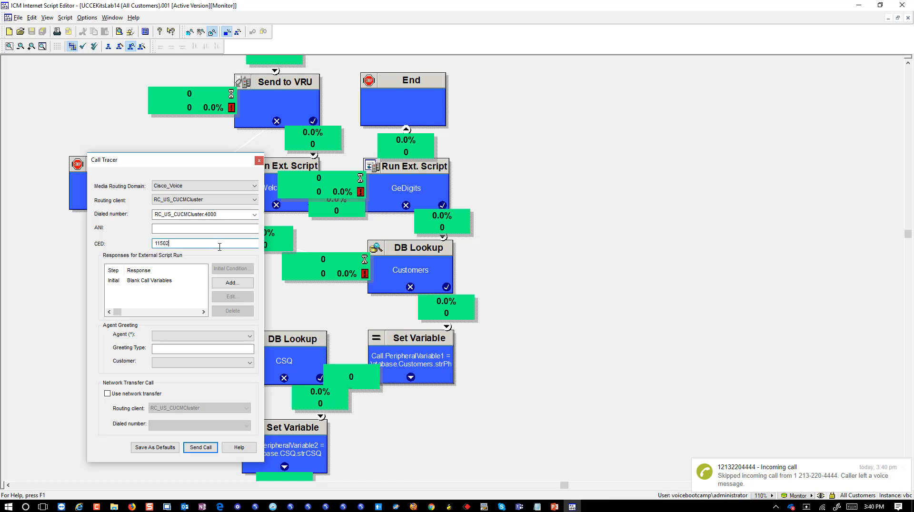
{"action": "left_click", "coordinate": [178, 338]}
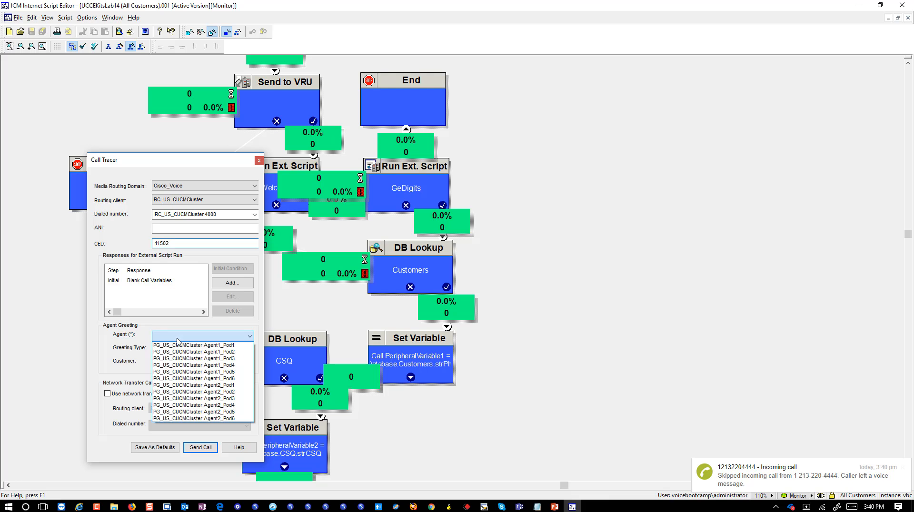
{"action": "left_click", "coordinate": [178, 345]}
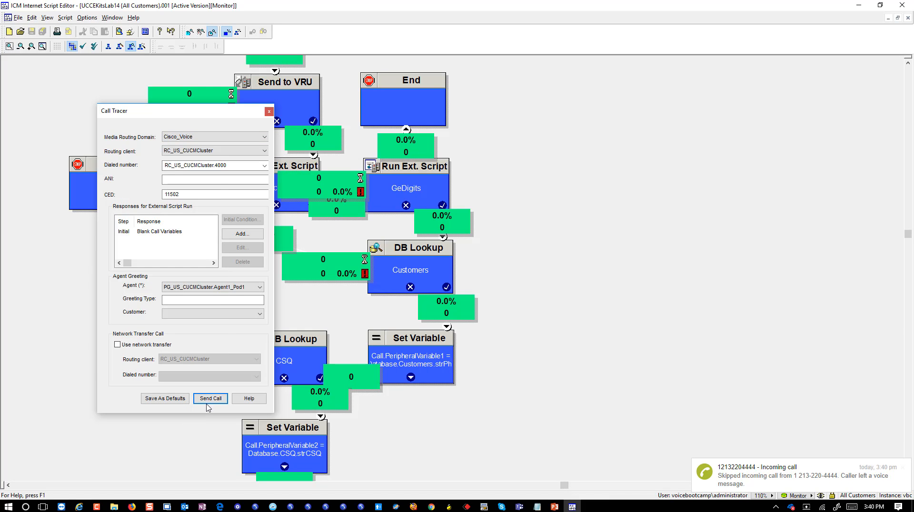
Step: Send the test call, move the Call Tracer List clear of the Call Tracer, and enlarge it in width and height
{"action": "left_click", "coordinate": [210, 399]}
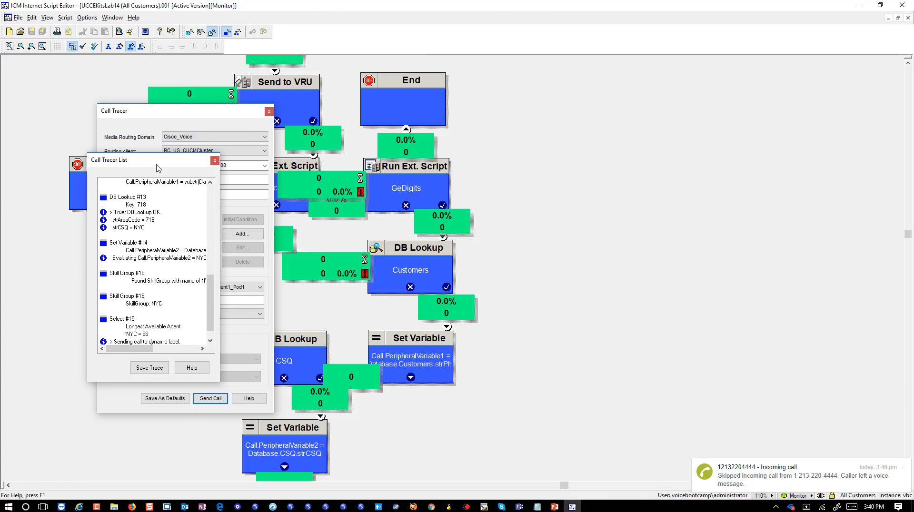
{"action": "left_click_drag", "start_coordinate": [157, 168], "coordinate": [458, 88]}
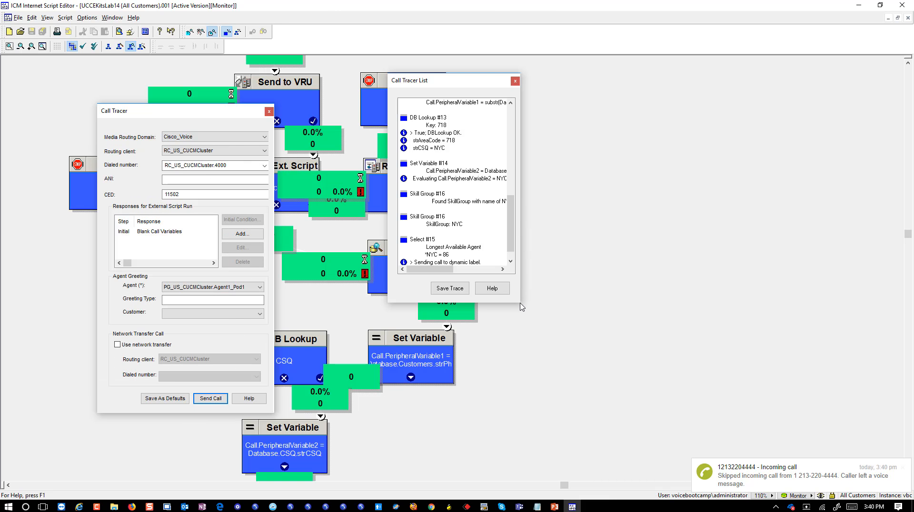
{"action": "left_click_drag", "start_coordinate": [522, 301], "coordinate": [823, 302]}
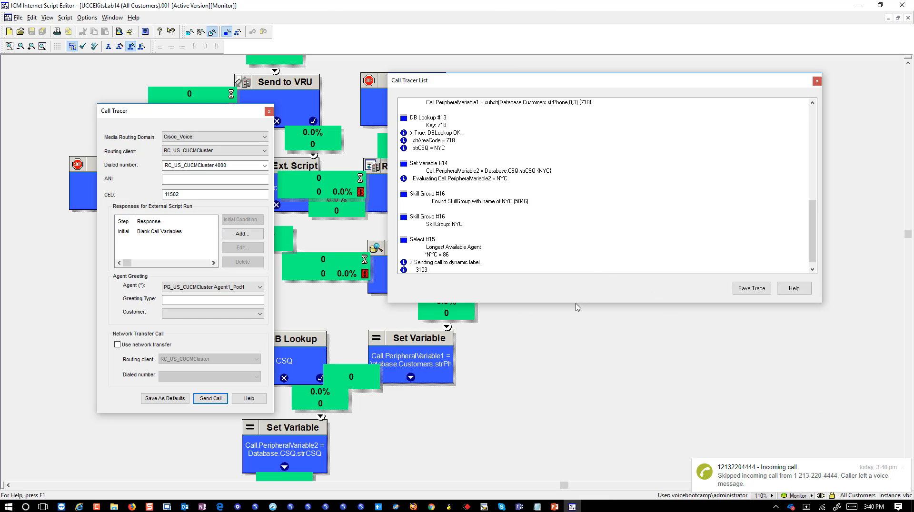
{"action": "left_click_drag", "start_coordinate": [577, 303], "coordinate": [583, 435]}
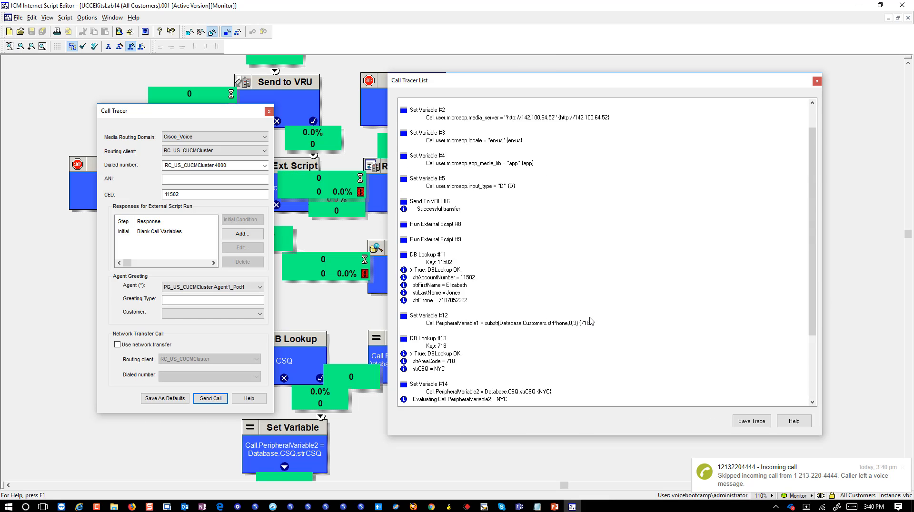
Step: Examine the trace's dialed number and call type entry and its Start node's script entry
{"action": "scroll", "coordinate": [590, 322], "scroll_direction": "up", "scroll_amount": 2}
{"action": "left_click", "coordinate": [432, 103]}
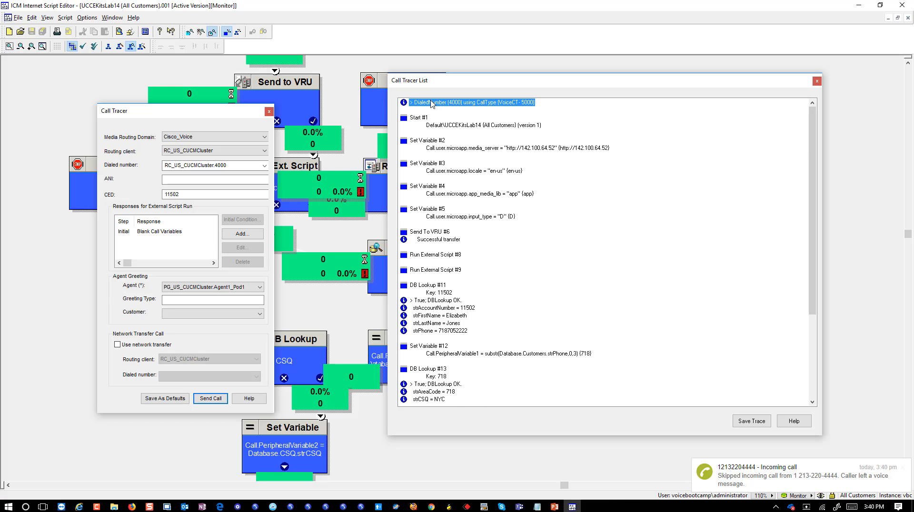
{"action": "left_click", "coordinate": [418, 117]}
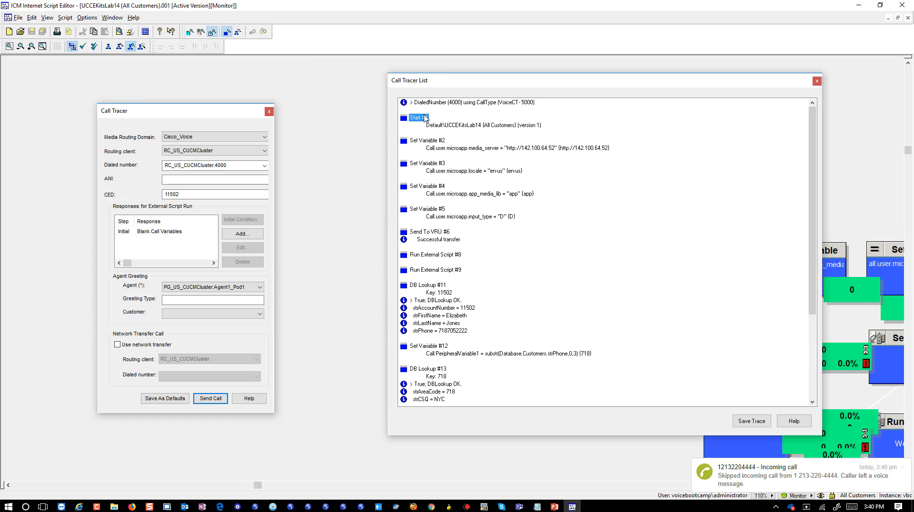
{"action": "left_click", "coordinate": [466, 126]}
Step: Dock the Call Tracer and the Call Tracer List on opposite sides of the script so its nodes are unobstructed
{"action": "left_click_drag", "start_coordinate": [533, 90], "coordinate": [524, 308]}
{"action": "key", "text": "Escape"}
{"action": "left_click", "coordinate": [537, 506]}
{"action": "left_click", "coordinate": [573, 506]}
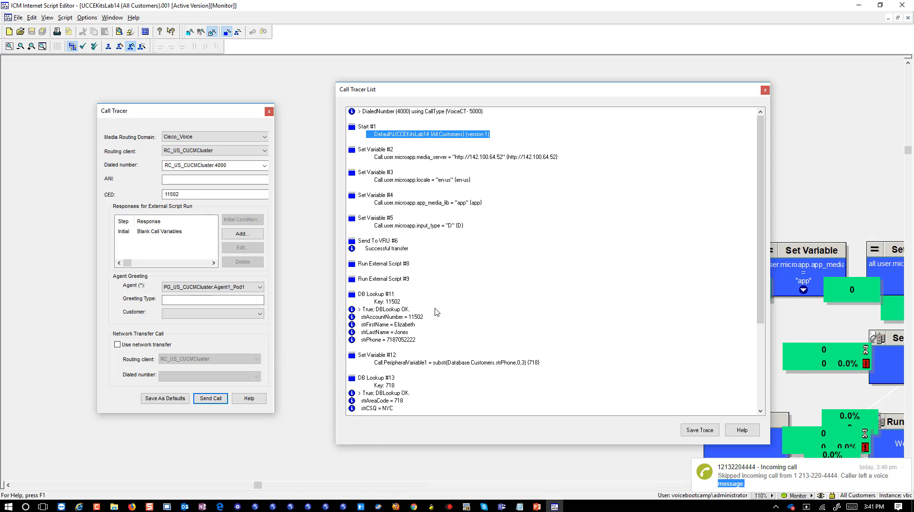
{"action": "scroll", "coordinate": [370, 490], "scroll_direction": "right", "scroll_amount": 10}
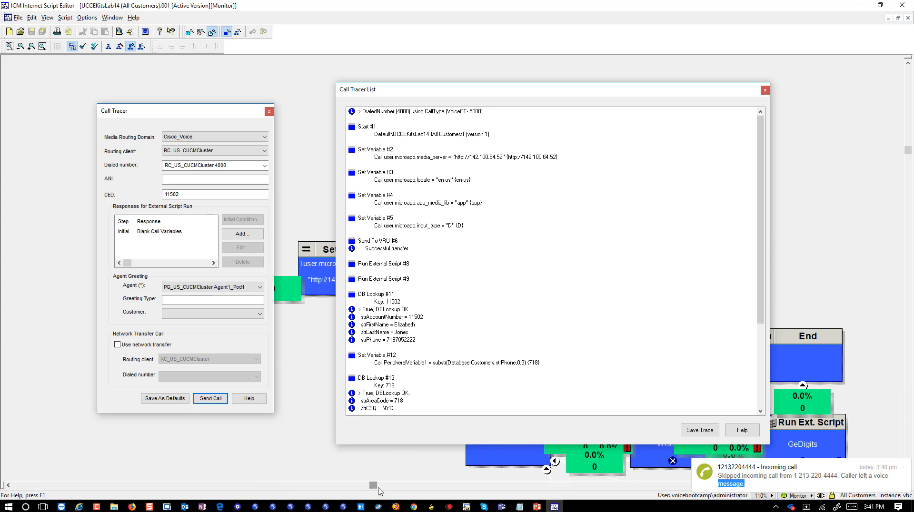
{"action": "left_click_drag", "start_coordinate": [200, 116], "coordinate": [853, 115]}
{"action": "left_click_drag", "start_coordinate": [824, 58], "coordinate": [28, 79]}
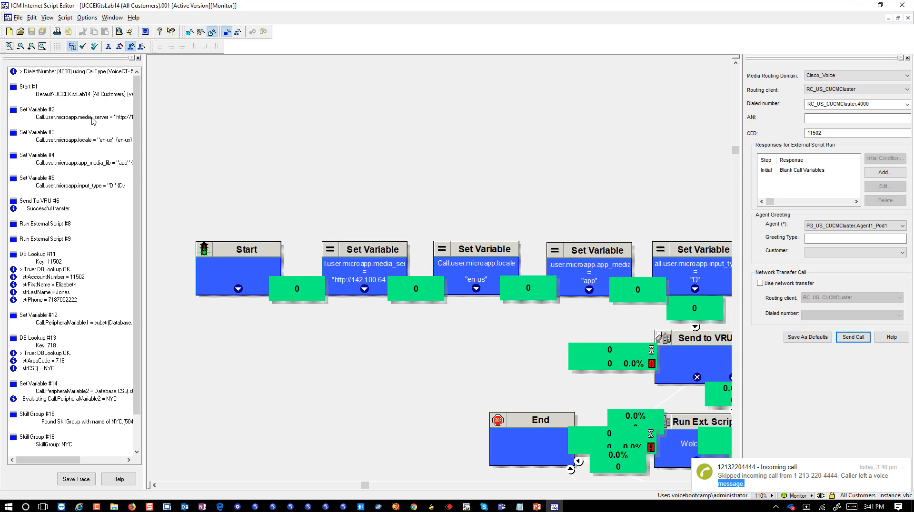
Step: Follow the trace through the Set Variable nodes for media_server, locale, app_media_lib and input_type
{"action": "left_click", "coordinate": [86, 94]}
{"action": "left_click", "coordinate": [72, 117]}
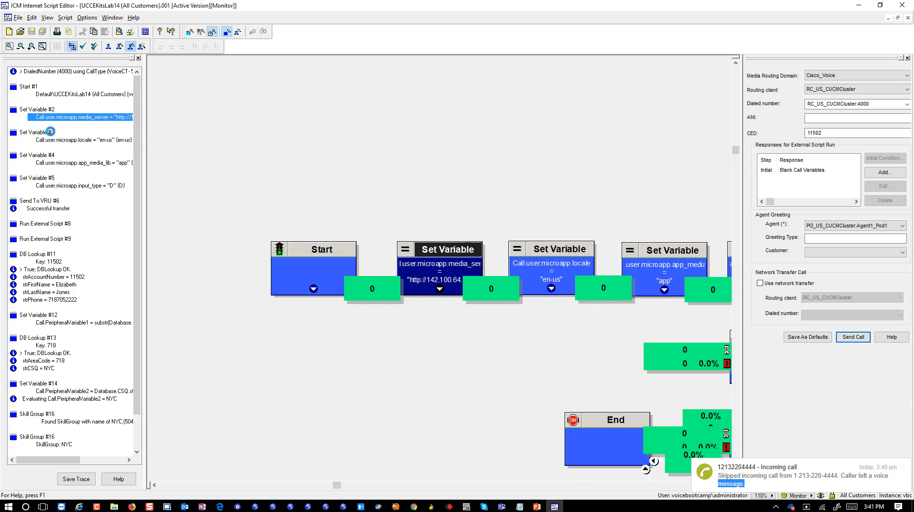
{"action": "left_click", "coordinate": [52, 139]}
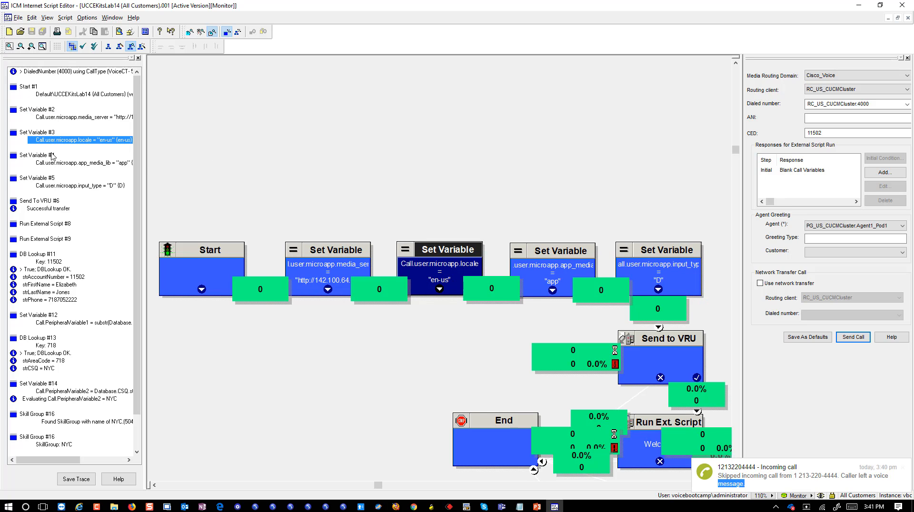
{"action": "left_click", "coordinate": [50, 163]}
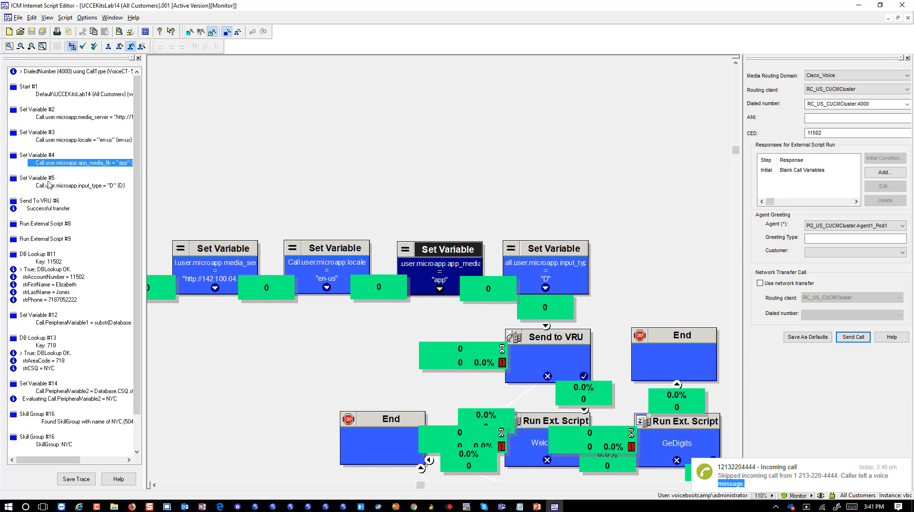
{"action": "left_click", "coordinate": [49, 186]}
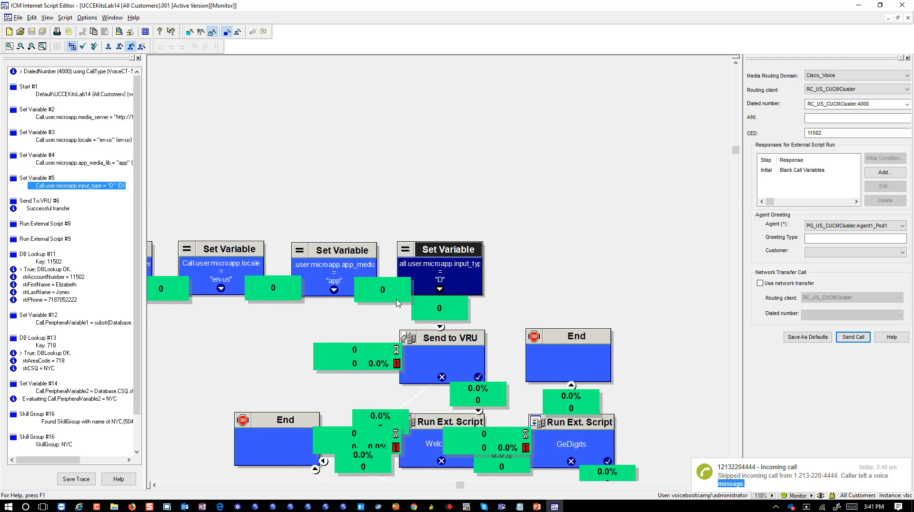
Step: Examine the trace's Send To VRU transfer result and locate both Run External Script nodes in the script
{"action": "left_click", "coordinate": [57, 209]}
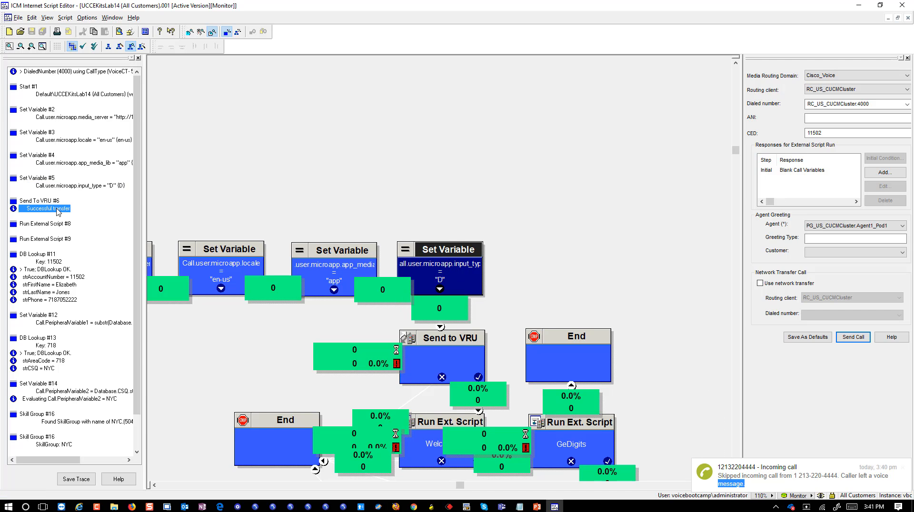
{"action": "left_click", "coordinate": [56, 202]}
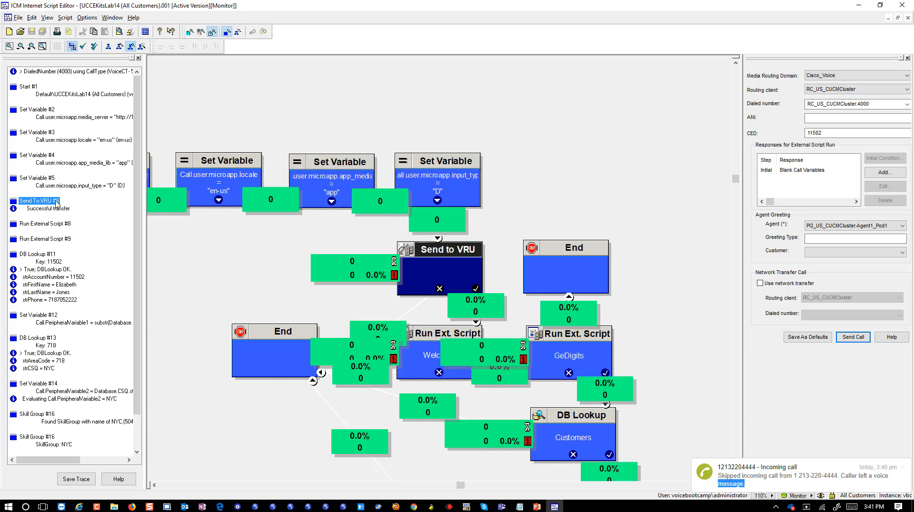
{"action": "left_click", "coordinate": [53, 209]}
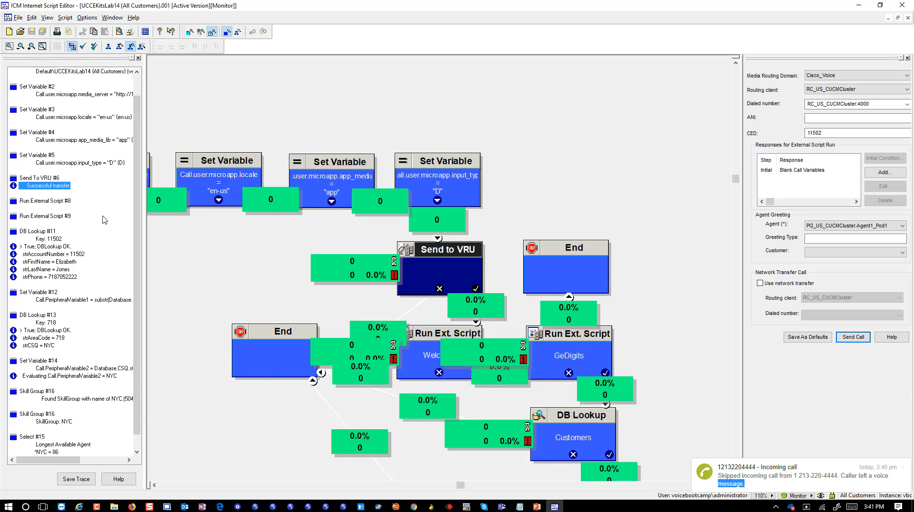
{"action": "scroll", "coordinate": [104, 220], "scroll_direction": "down", "scroll_amount": 2}
{"action": "left_click", "coordinate": [62, 187]}
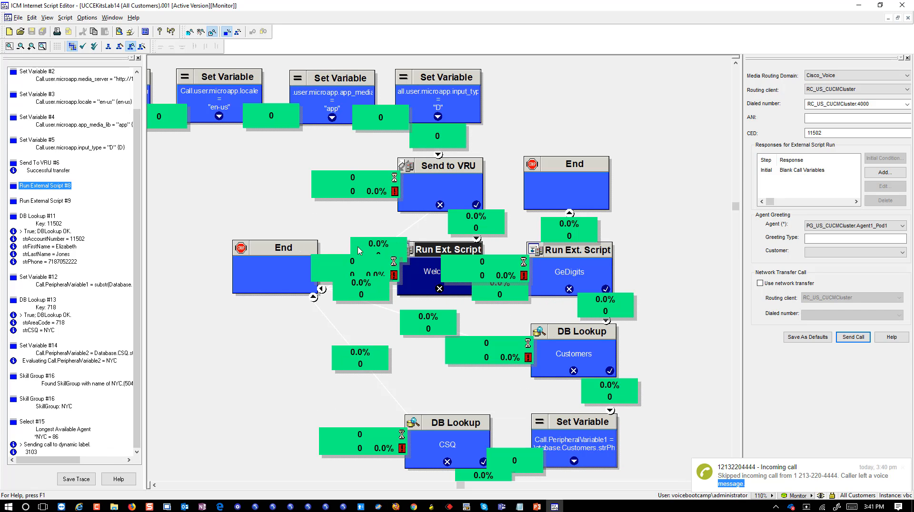
{"action": "left_click", "coordinate": [51, 201]}
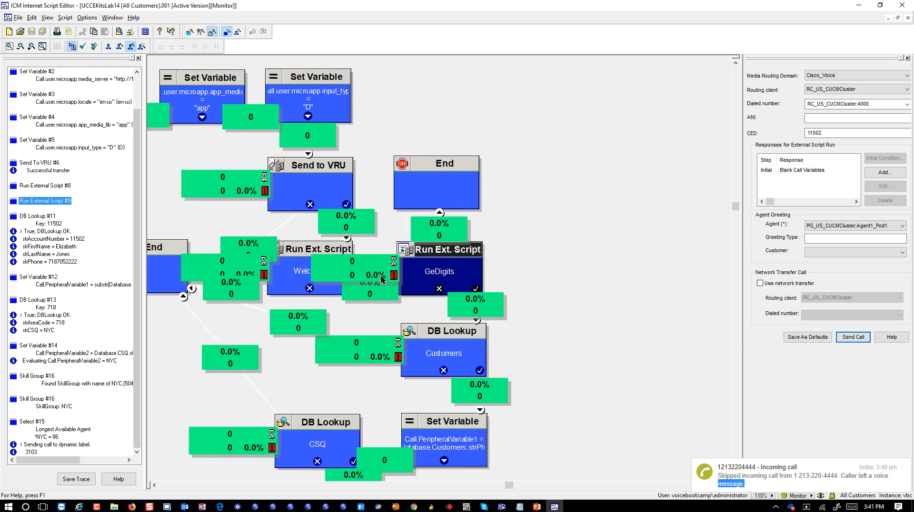
{"action": "left_click", "coordinate": [413, 276]}
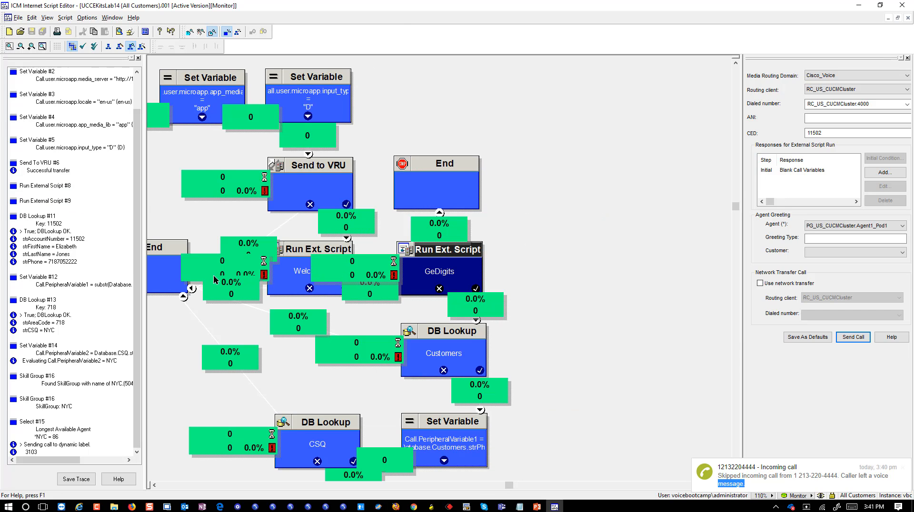
Step: Inspect the Customers DB Lookup in the trace, including its key, lookup status, account number, name and phone fields
{"action": "left_click", "coordinate": [42, 217]}
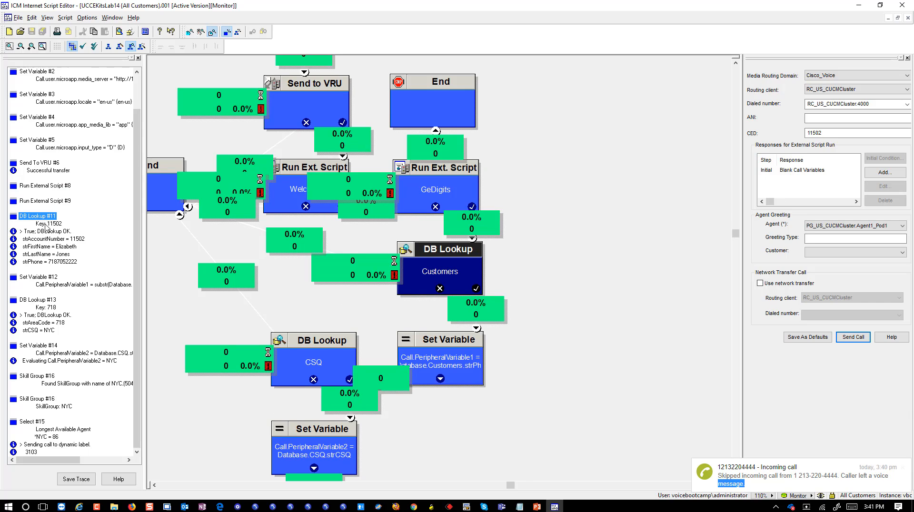
{"action": "left_click", "coordinate": [50, 224]}
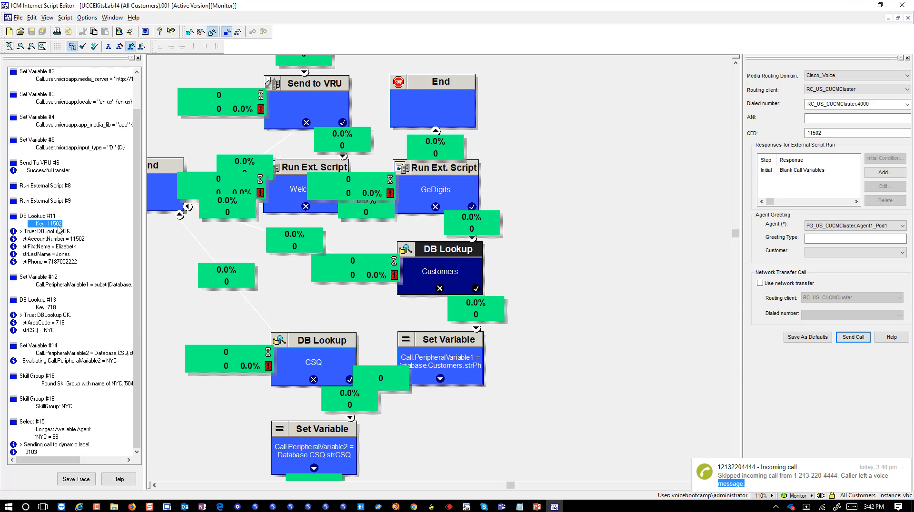
{"action": "left_click", "coordinate": [43, 232]}
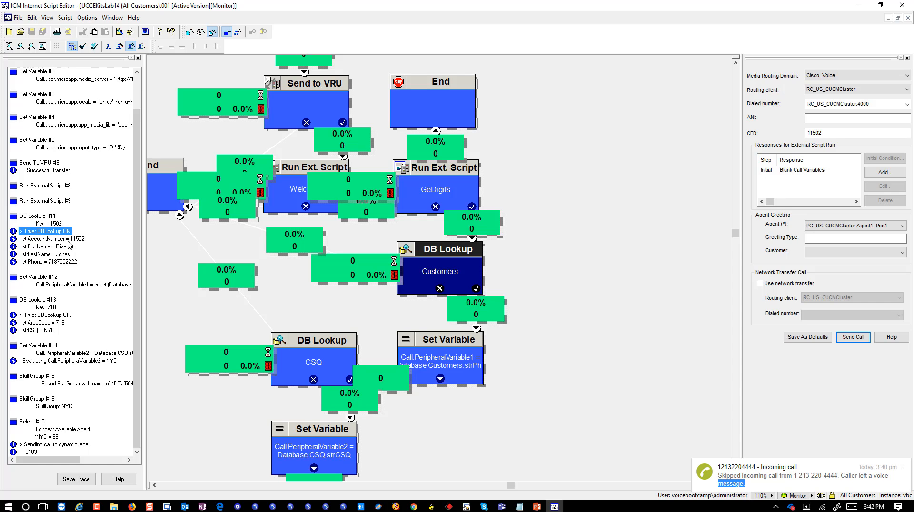
{"action": "left_click", "coordinate": [60, 239]}
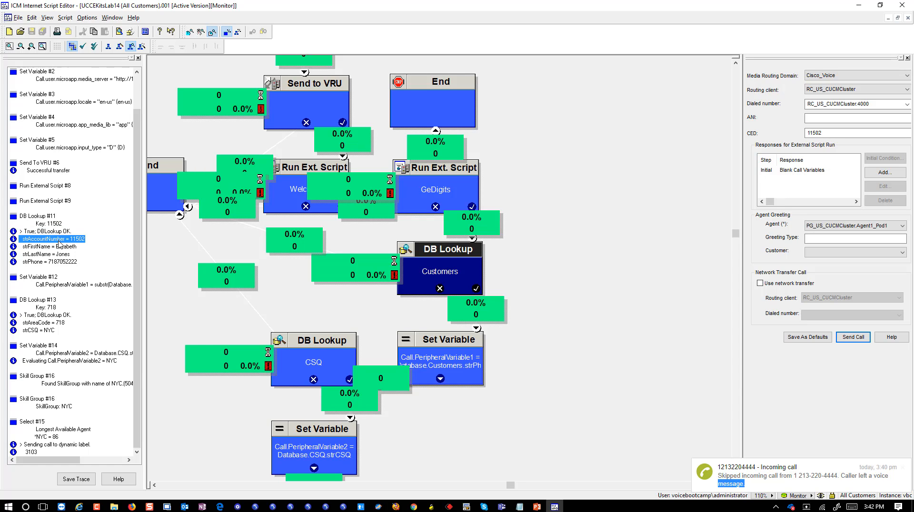
{"action": "left_click", "coordinate": [34, 247]}
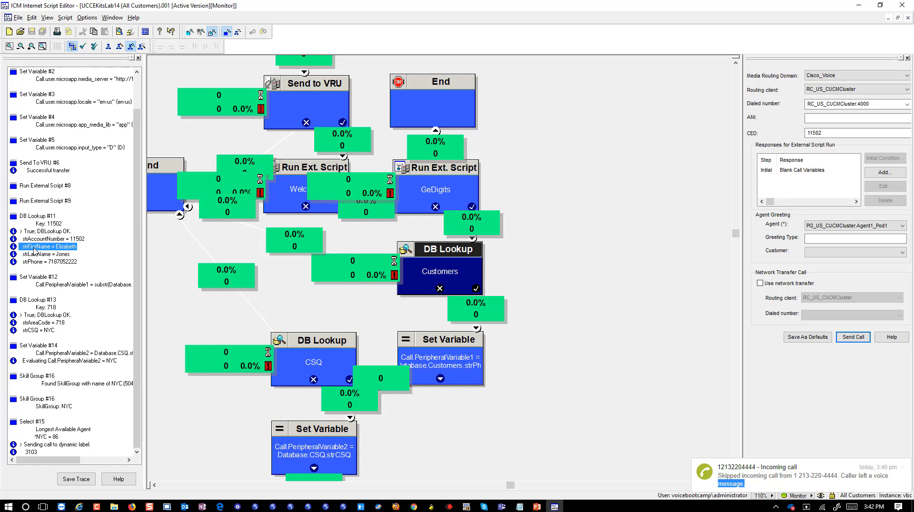
{"action": "left_click", "coordinate": [34, 254]}
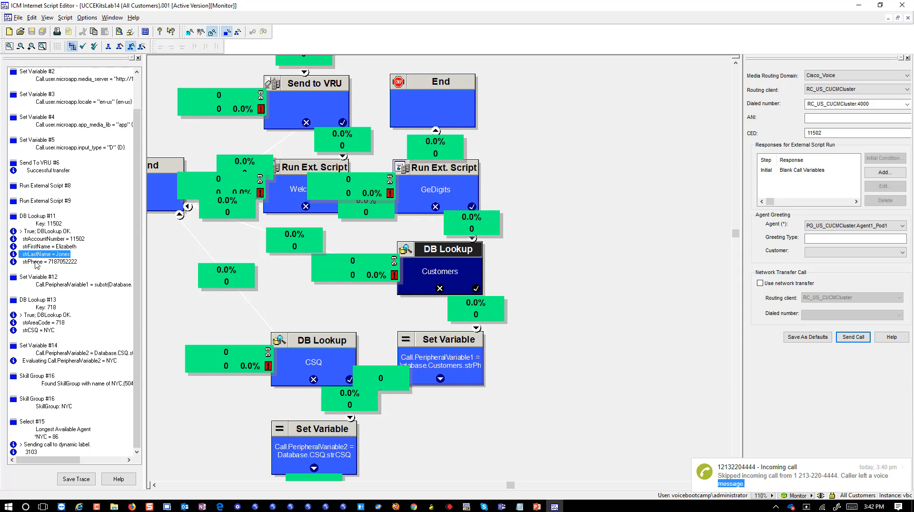
{"action": "left_click", "coordinate": [34, 262]}
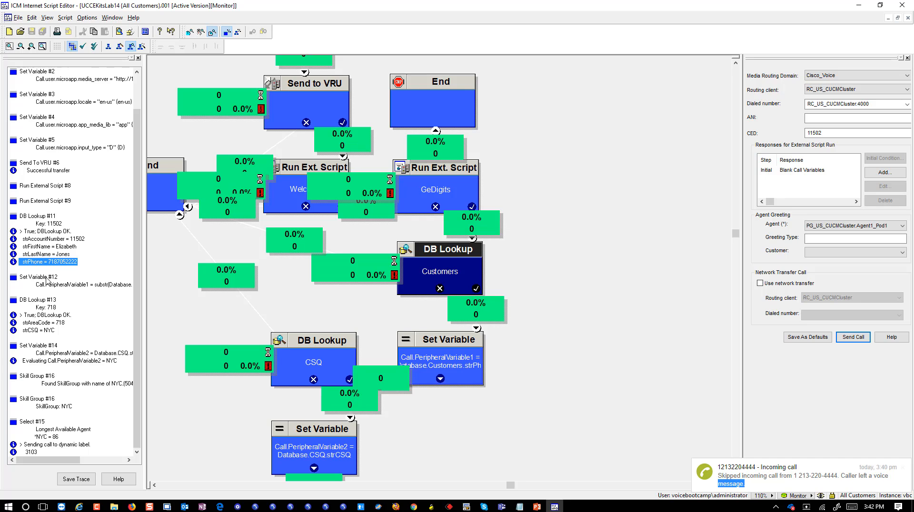
Step: Inspect the traced area-code assignment to PeripheralVariable1 and the CSQ DB Lookup's key, status and returned fields
{"action": "left_click", "coordinate": [44, 279]}
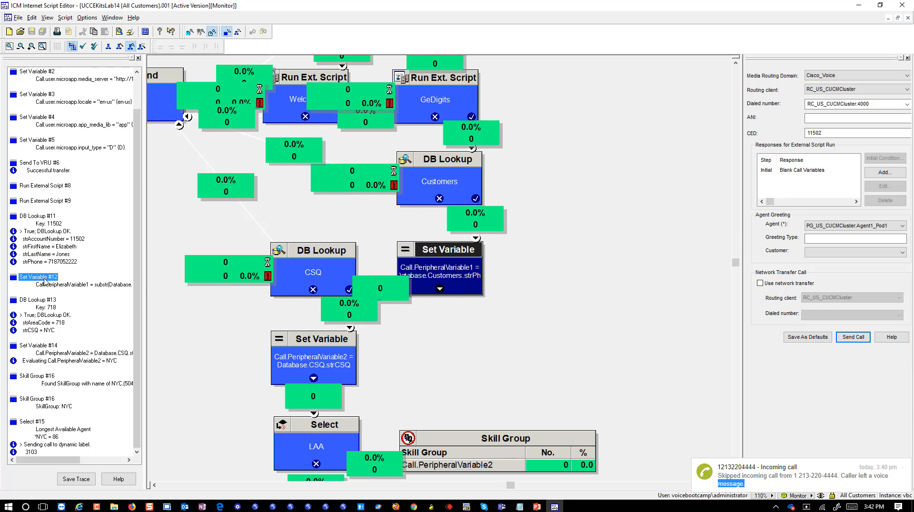
{"action": "left_click", "coordinate": [55, 285]}
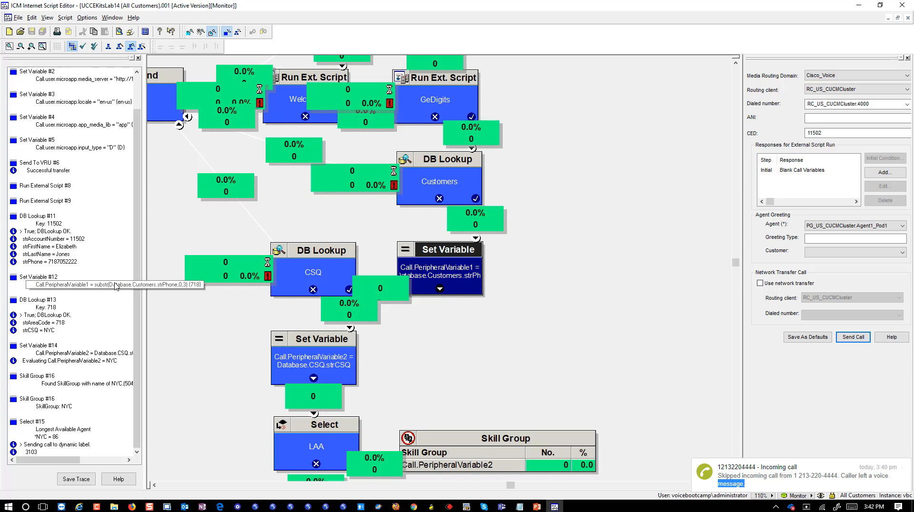
{"action": "left_click", "coordinate": [49, 301]}
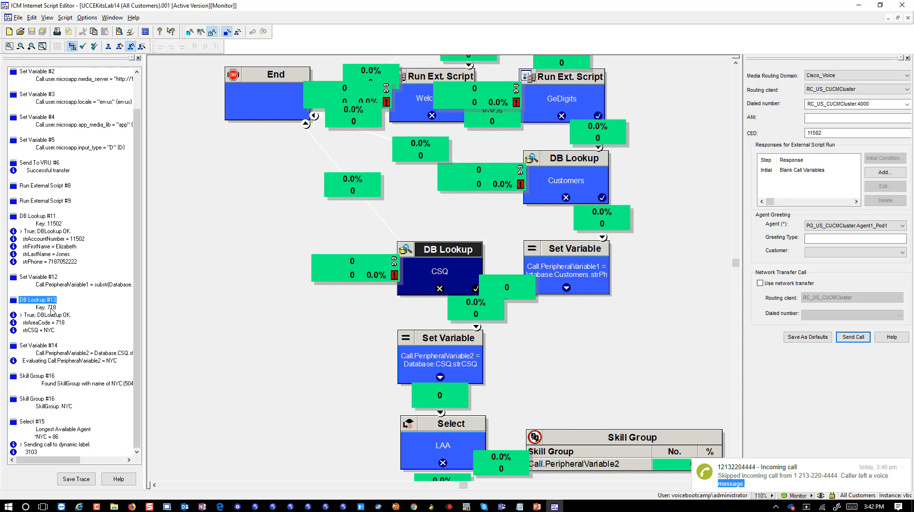
{"action": "left_click", "coordinate": [51, 308]}
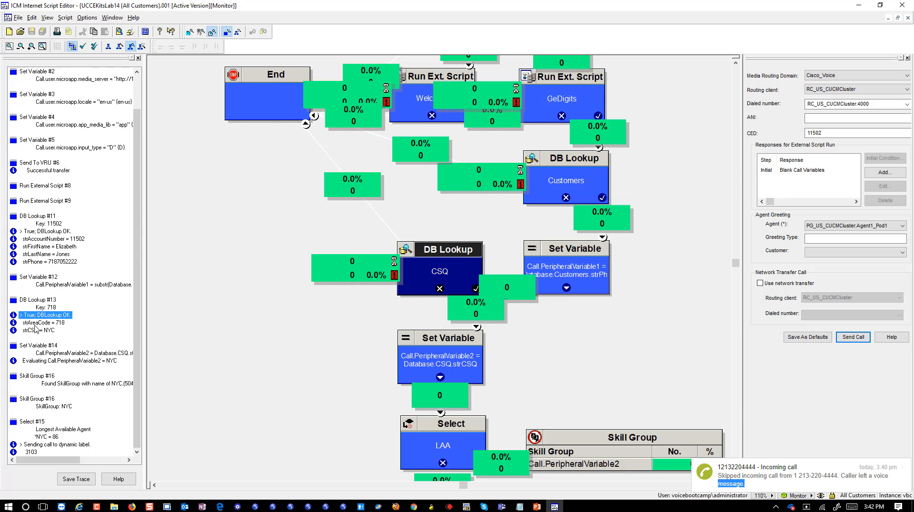
{"action": "left_click", "coordinate": [35, 324]}
{"action": "left_click", "coordinate": [32, 330]}
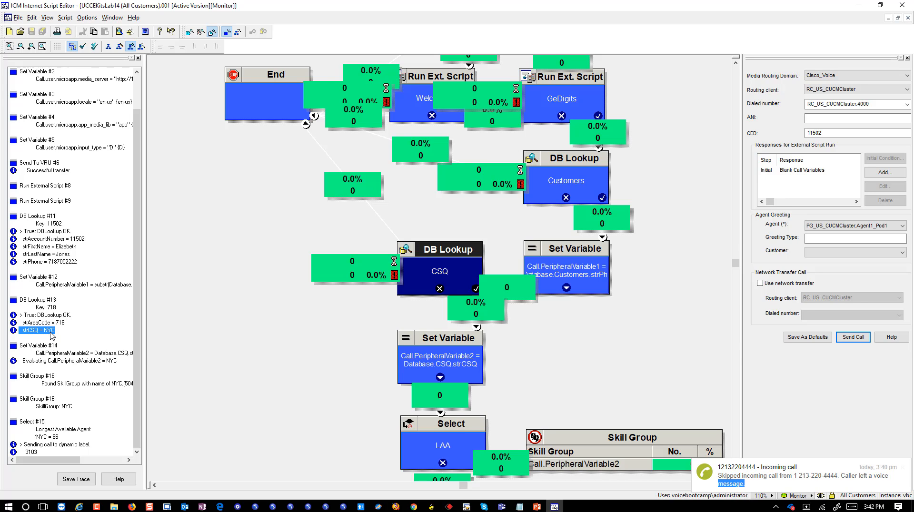
Step: Examine the trace's assignment of Database.CSQ.strCSQ to Call.PeripheralVariable2 and the variable's evaluation
{"action": "left_click", "coordinate": [63, 355]}
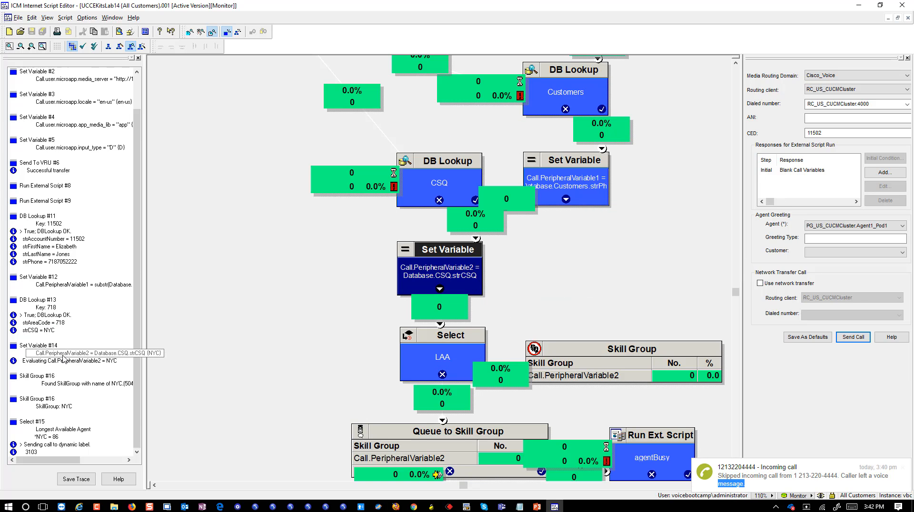
{"action": "left_click", "coordinate": [65, 358]}
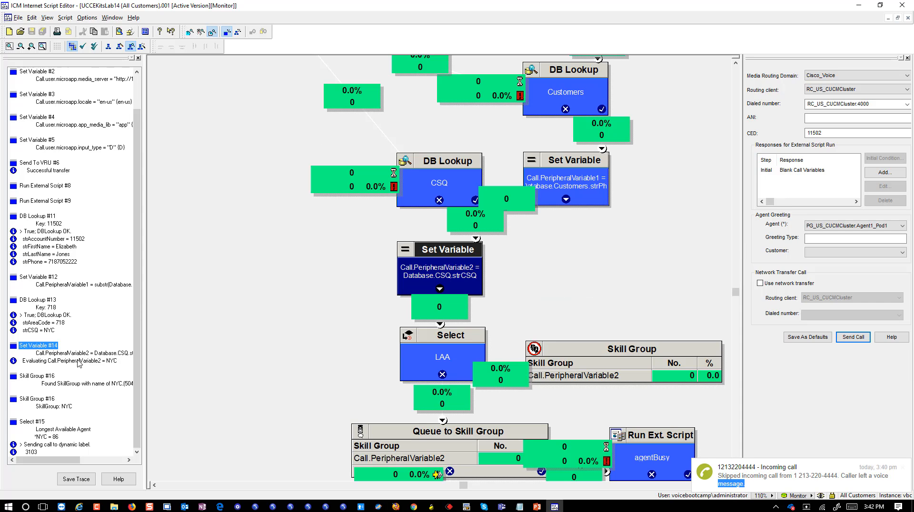
{"action": "left_click", "coordinate": [77, 362]}
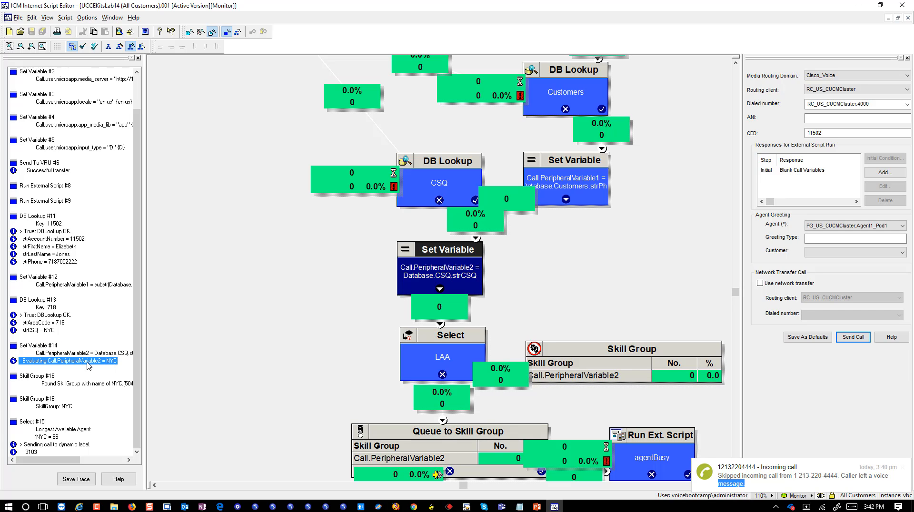
Step: Examine the trace's Skill Group match, the Longest Available Agent selection and the dynamic label the call is sent to
{"action": "left_click", "coordinate": [50, 377]}
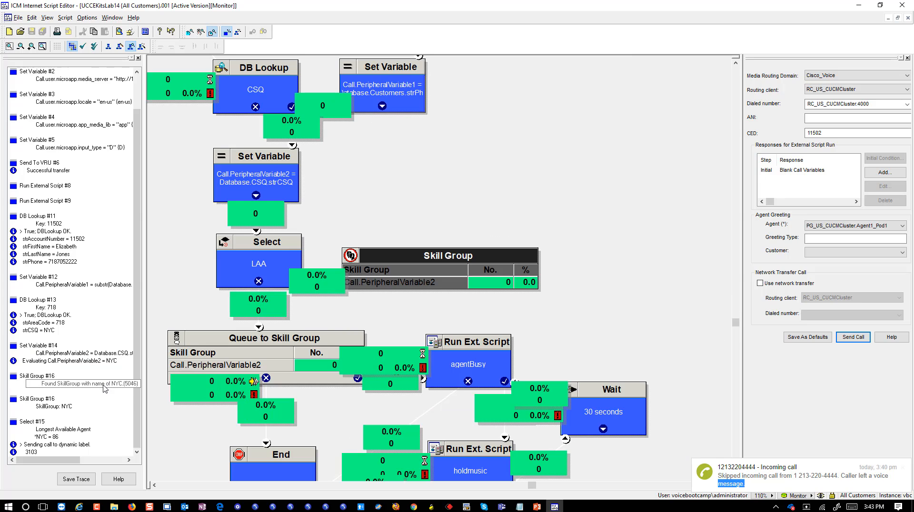
{"action": "left_click", "coordinate": [41, 401]}
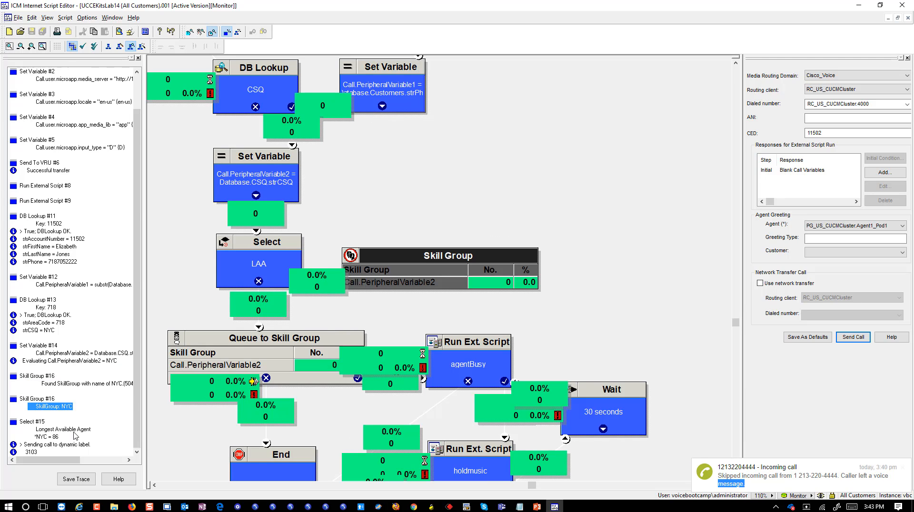
{"action": "left_click", "coordinate": [74, 432]}
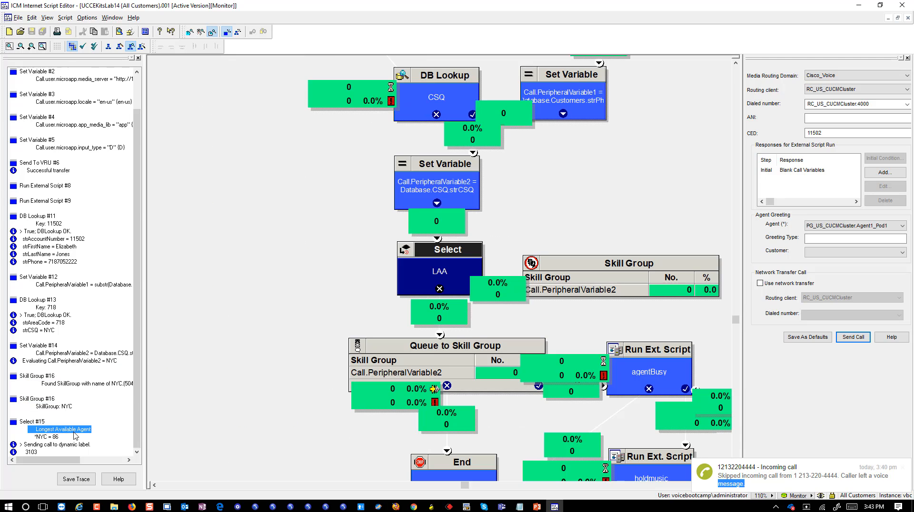
{"action": "left_click", "coordinate": [47, 445]}
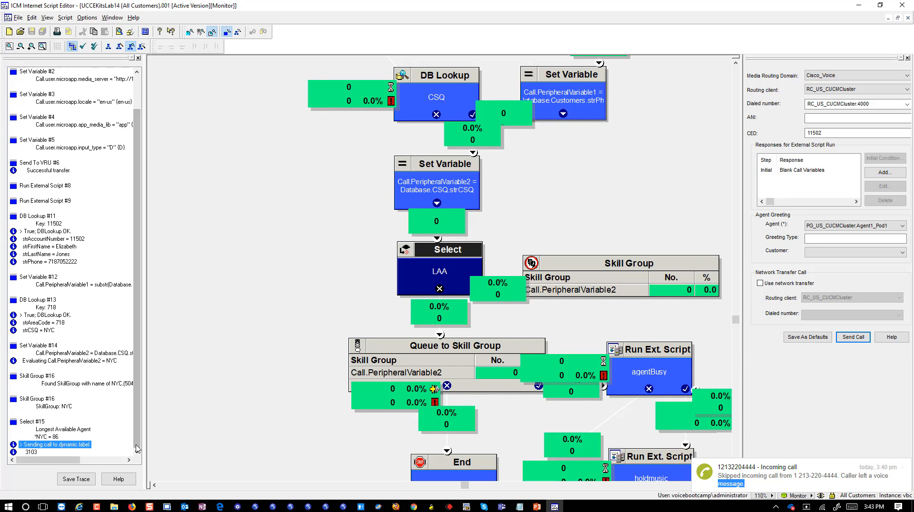
{"action": "left_click", "coordinate": [35, 454]}
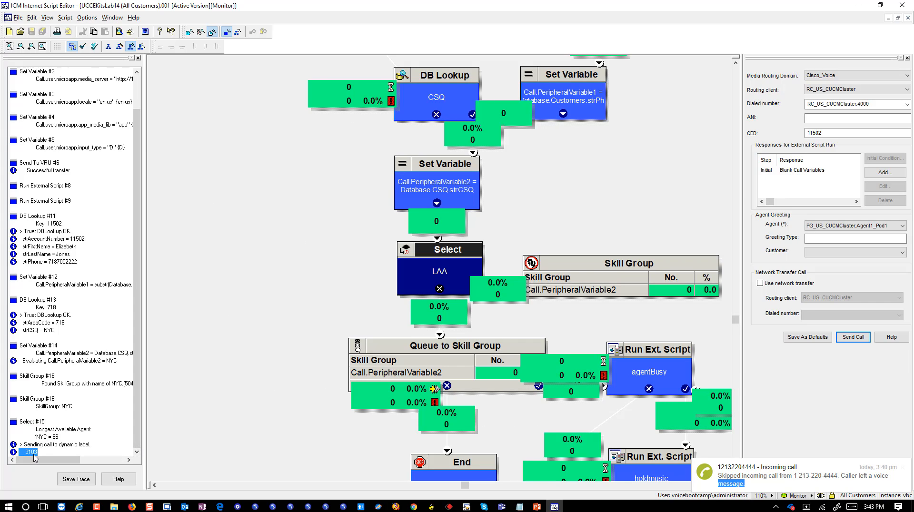
Step: Switch to the Cisco Finesse agent desktop, place a test call from the softphone and enter the first customer's account number
{"action": "left_click", "coordinate": [34, 452]}
{"action": "left_click", "coordinate": [413, 507]}
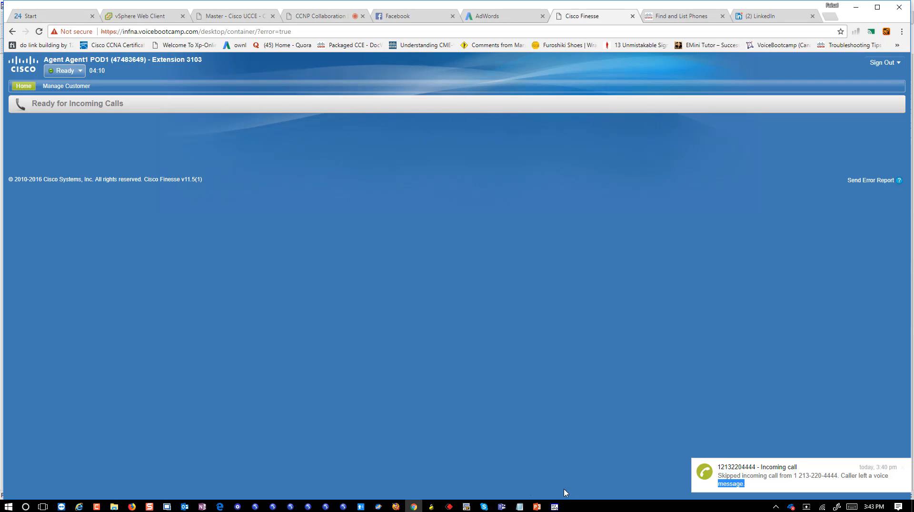
{"action": "left_click", "coordinate": [255, 507]}
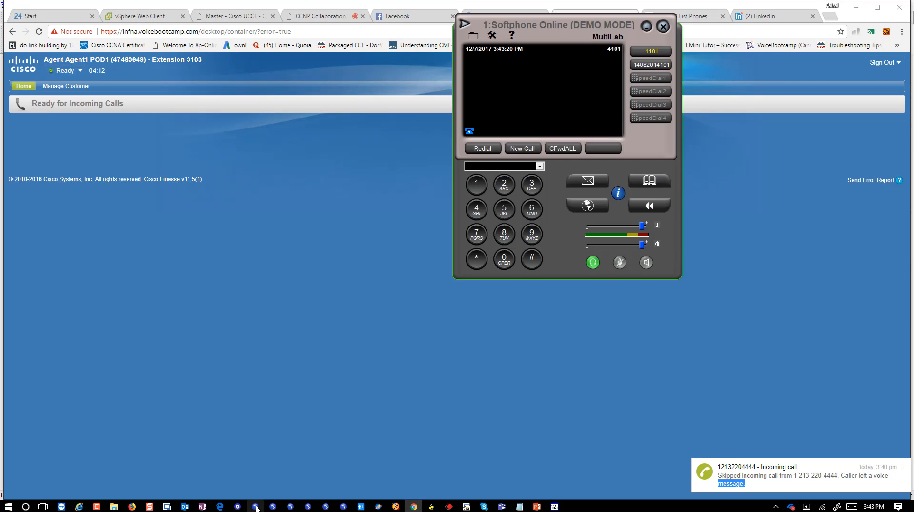
{"action": "left_click", "coordinate": [523, 149]}
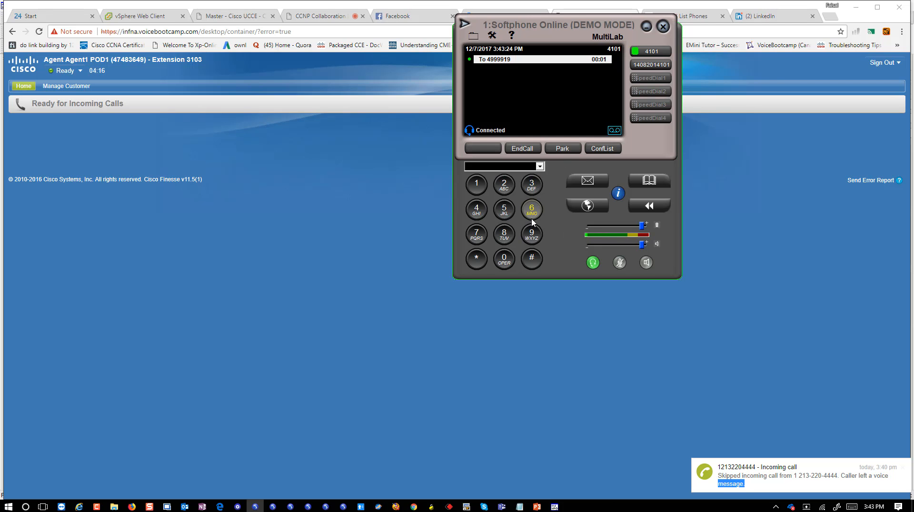
{"action": "left_click", "coordinate": [480, 191]}
{"action": "left_click", "coordinate": [480, 190]}
{"action": "left_click", "coordinate": [504, 209]}
{"action": "left_click", "coordinate": [505, 259]}
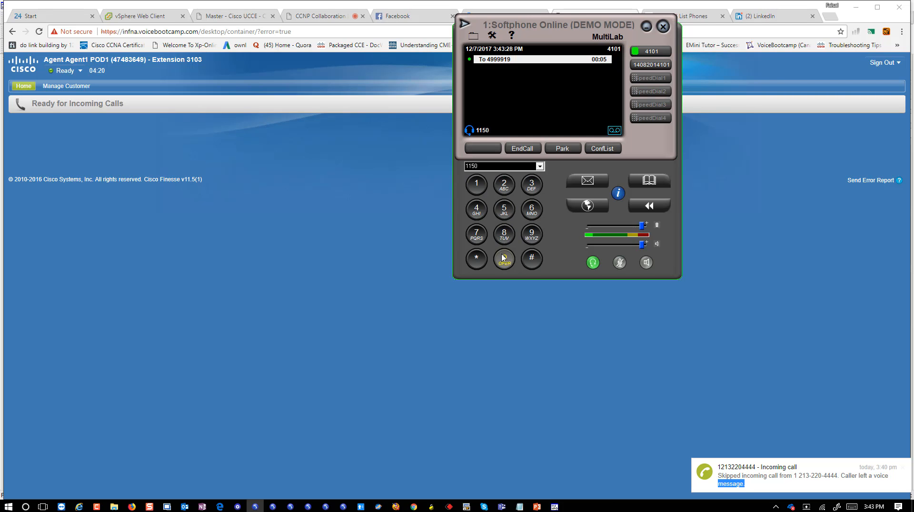
{"action": "left_click", "coordinate": [476, 185]}
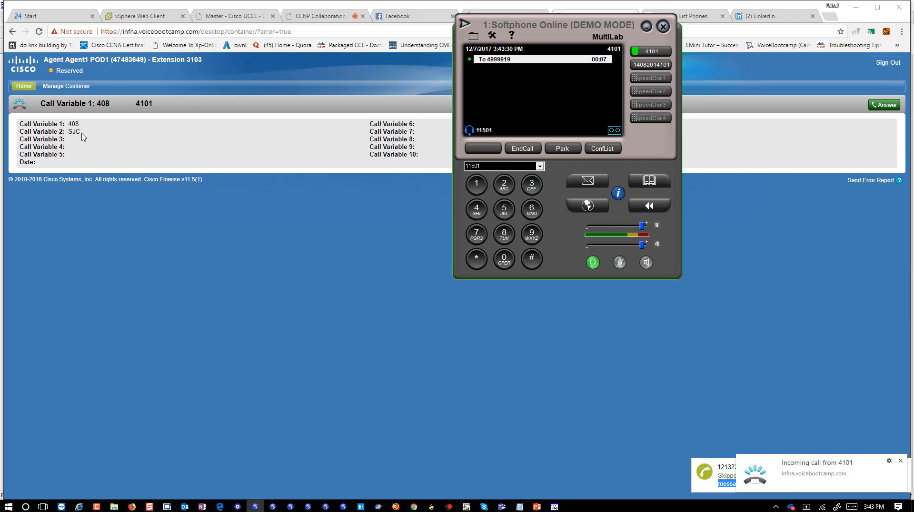
Step: Check the skill group value in Call Variable 2 of the first incoming call, and end that call from the softphone
{"action": "mouse_move", "coordinate": [82, 132]}
{"action": "left_mouse_down"}
{"action": "mouse_move", "coordinate": [61, 133]}
{"action": "mouse_move", "coordinate": [70, 132]}
{"action": "left_mouse_up"}
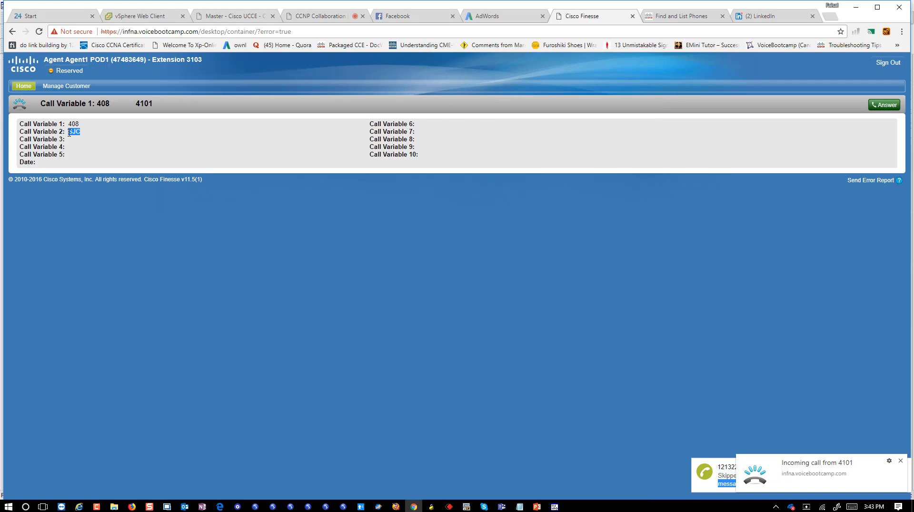
{"action": "left_click", "coordinate": [255, 506]}
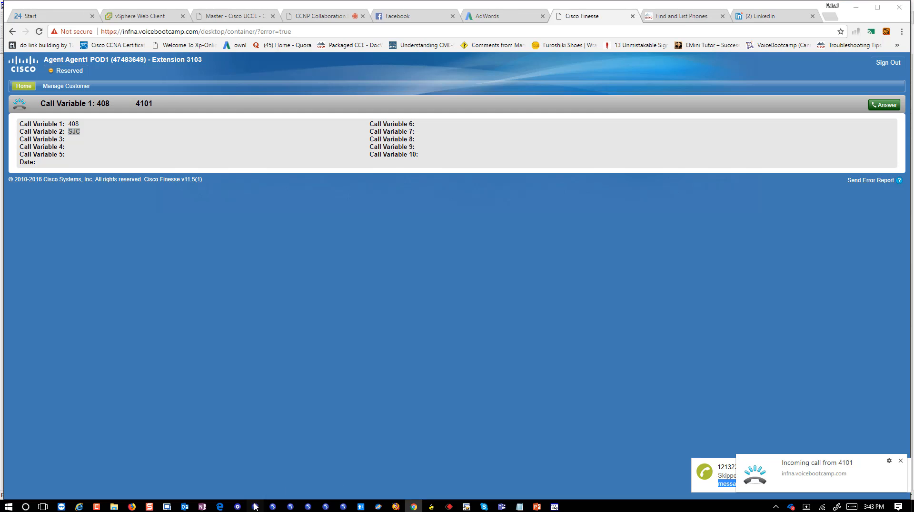
{"action": "left_click", "coordinate": [523, 149]}
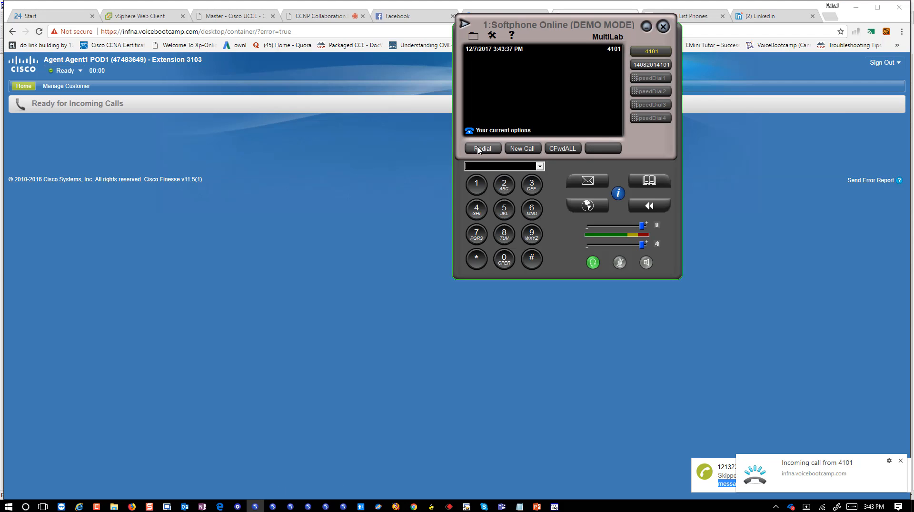
Step: Redial from the softphone with the second customer's account number and check Call Variable 2 of the incoming call in Finesse
{"action": "left_click", "coordinate": [479, 150]}
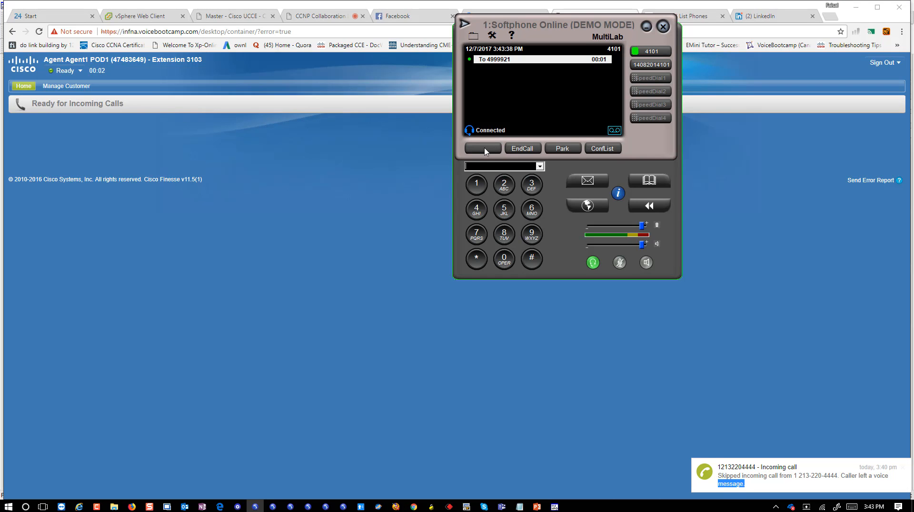
{"action": "double_click", "coordinate": [476, 185]}
{"action": "left_click", "coordinate": [504, 209]}
{"action": "left_click", "coordinate": [504, 258]}
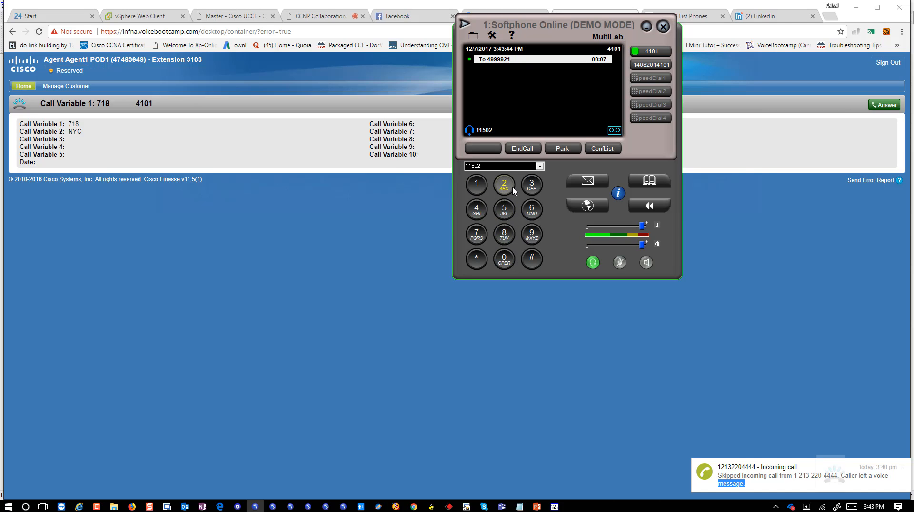
{"action": "left_click_drag", "start_coordinate": [82, 133], "coordinate": [68, 133]}
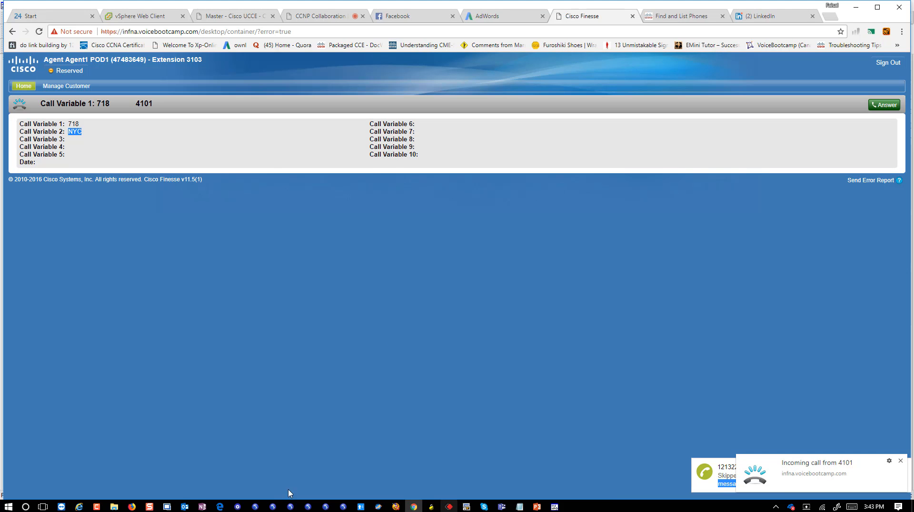
{"action": "left_click", "coordinate": [253, 508]}
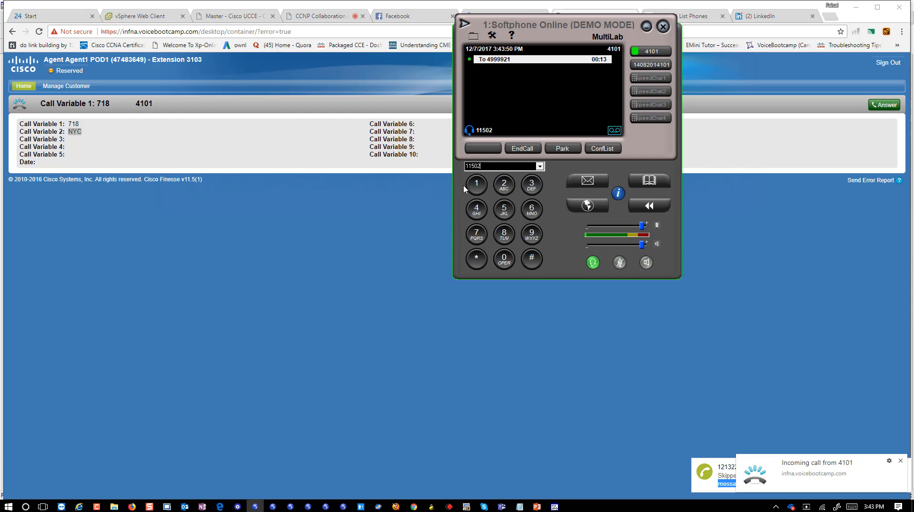
Step: Make a third test call with the third customer's account number, checking Call Variable 2 in Finesse before ending the call
{"action": "left_click", "coordinate": [499, 152]}
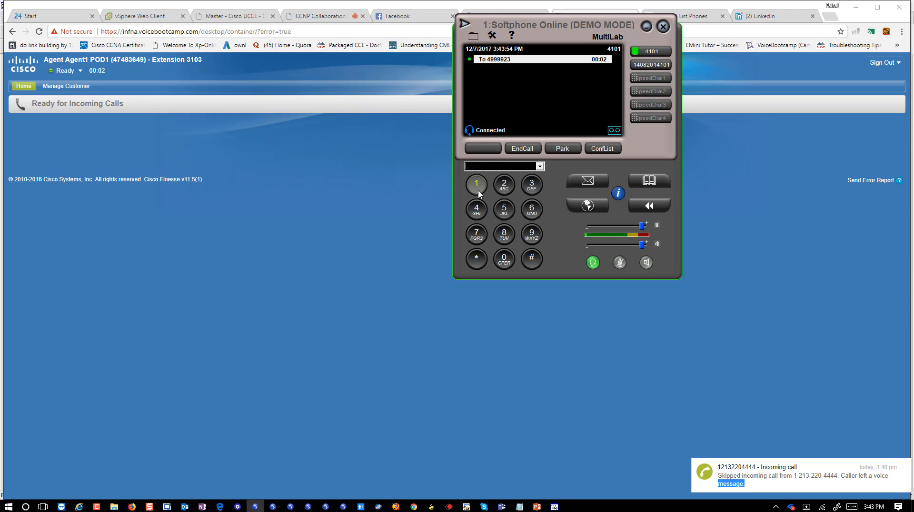
{"action": "left_click", "coordinate": [478, 188]}
{"action": "left_click", "coordinate": [477, 188]}
{"action": "left_click", "coordinate": [504, 210]}
{"action": "left_click", "coordinate": [504, 260]}
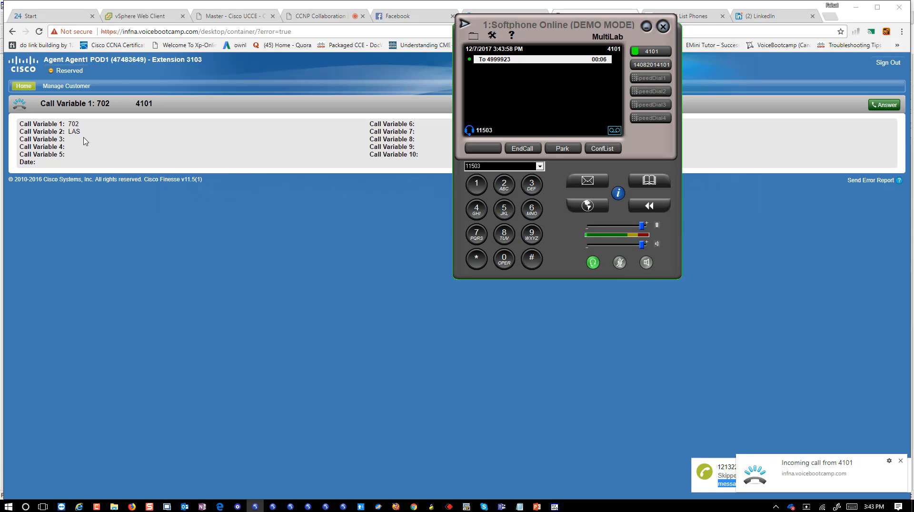
{"action": "left_click_drag", "start_coordinate": [81, 132], "coordinate": [72, 132]}
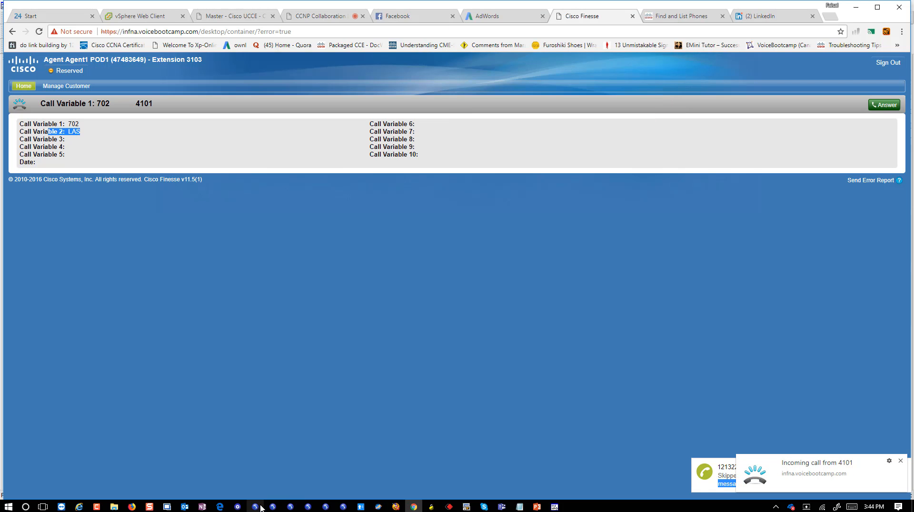
{"action": "left_click", "coordinate": [255, 506]}
{"action": "left_click", "coordinate": [521, 151]}
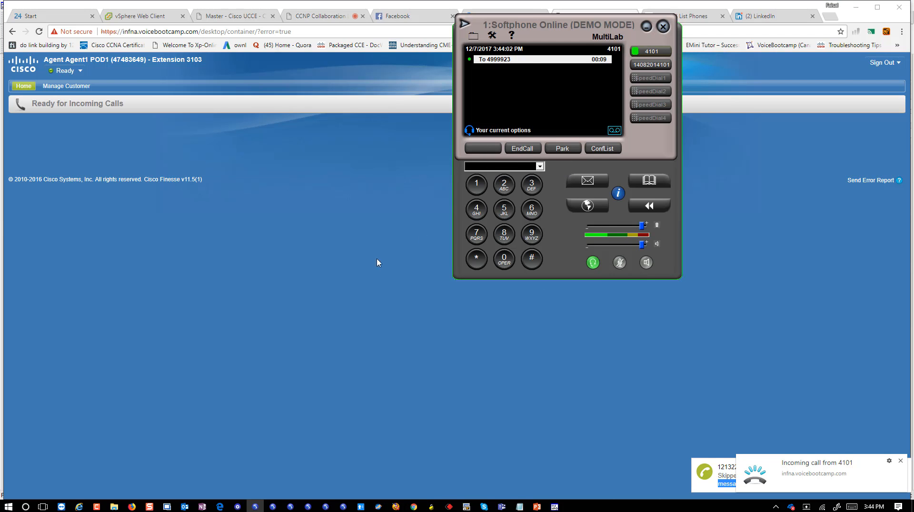
{"action": "left_click", "coordinate": [355, 316]}
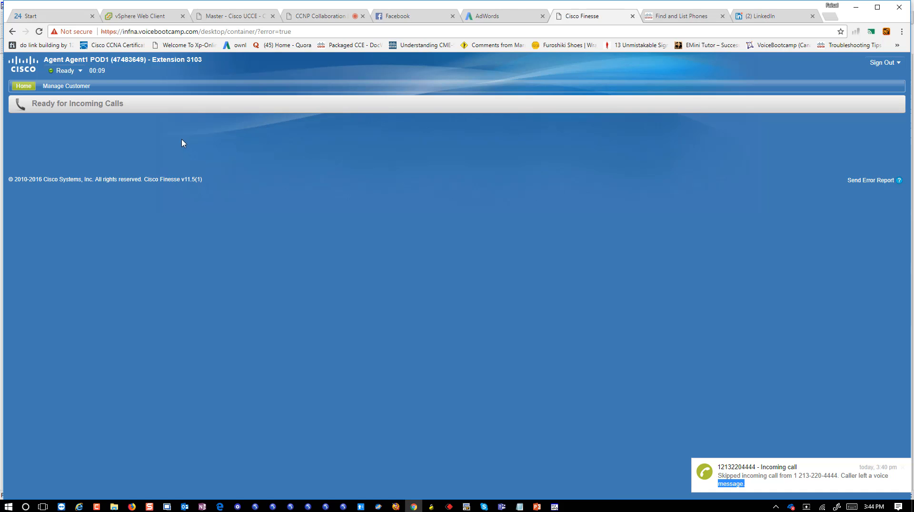
{"action": "left_click_drag", "start_coordinate": [208, 183], "coordinate": [11, 185]}
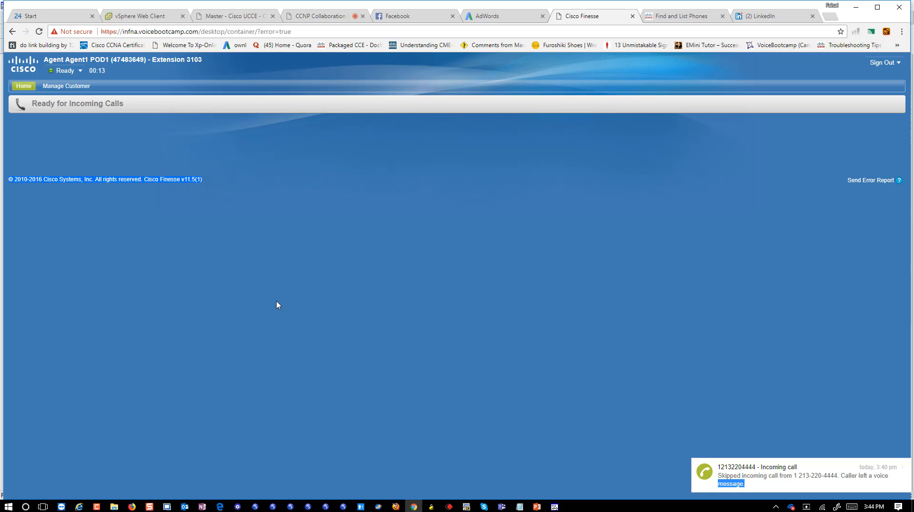